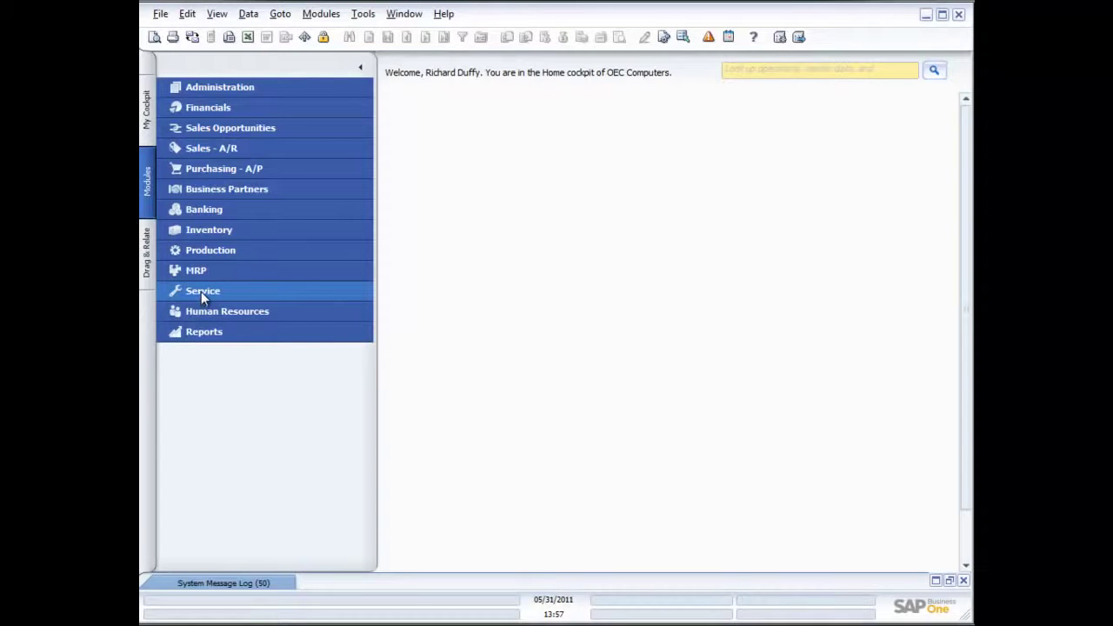
Open the Customer Equipment Card form from the Service module and display the last card record
{"action": "left_click", "coordinate": [201, 291]}
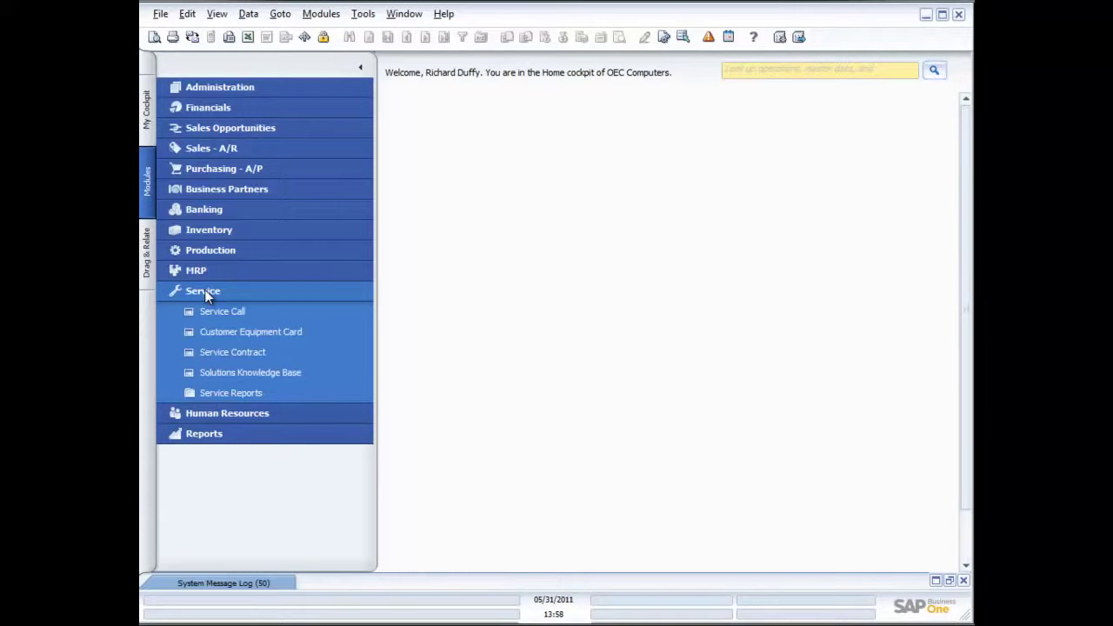
{"action": "left_click", "coordinate": [236, 334]}
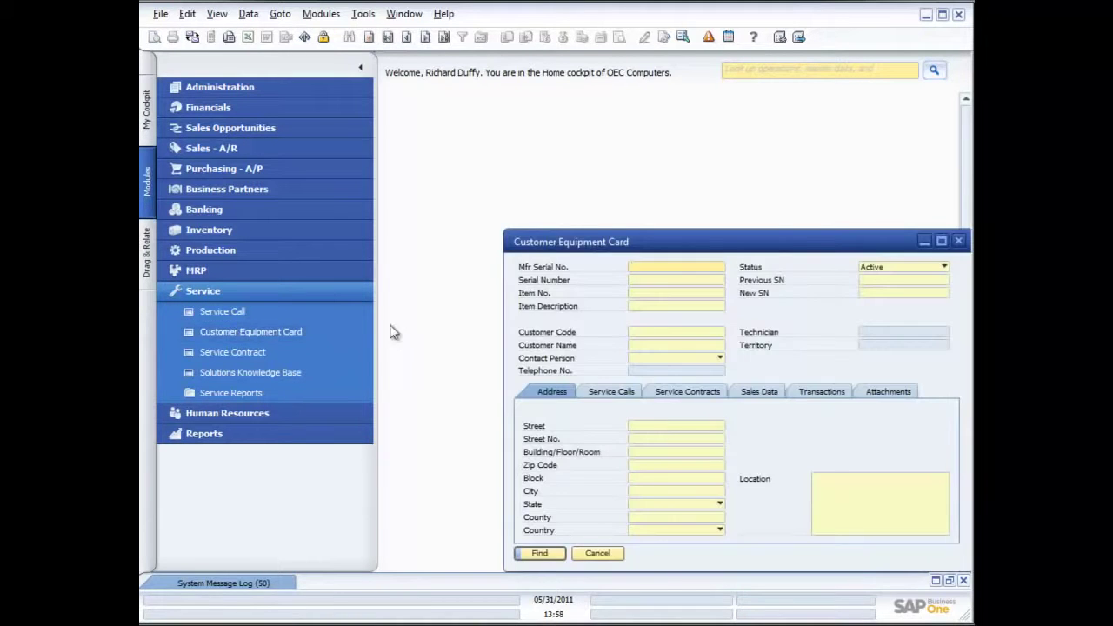
{"action": "left_click_drag", "start_coordinate": [643, 251], "coordinate": [584, 180]}
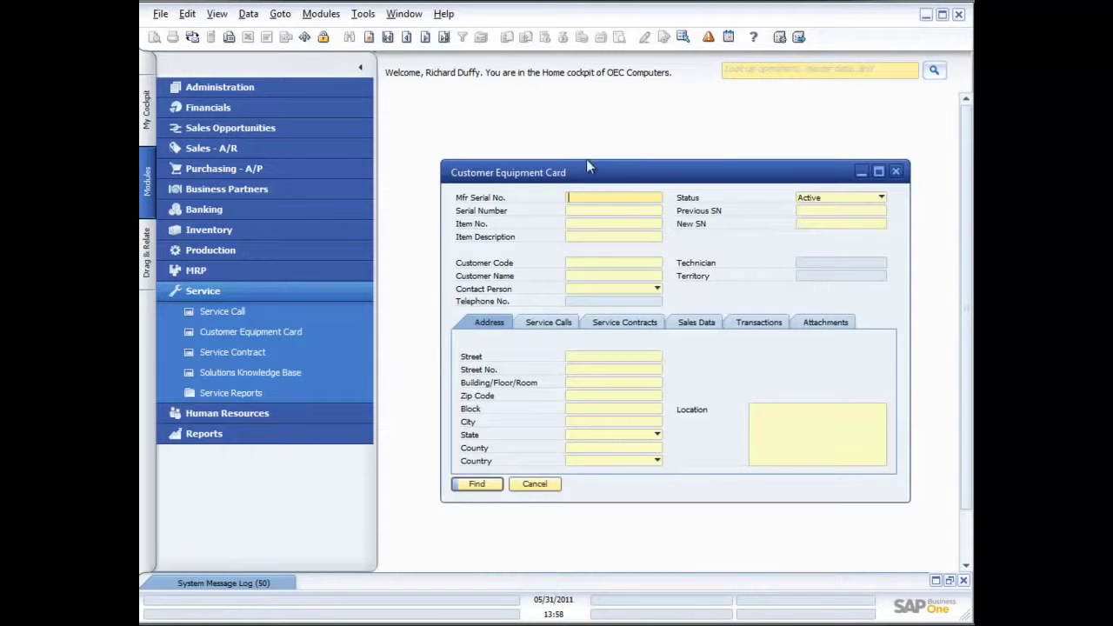
{"action": "left_click", "coordinate": [443, 36]}
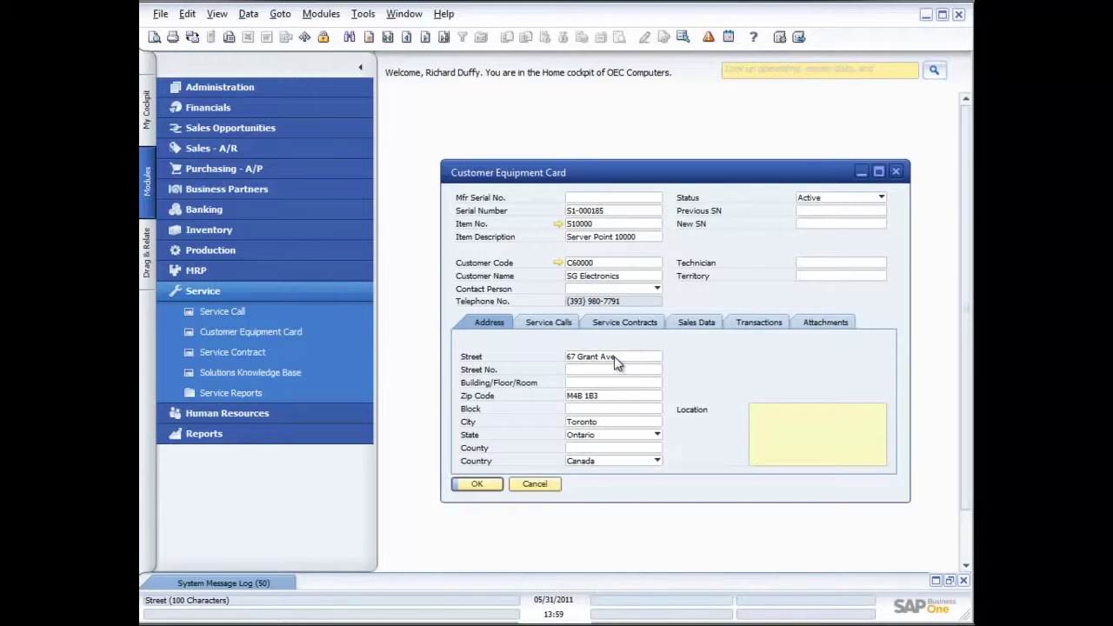
Review the equipment card's service calls, service contracts, sales data, transactions, attachments and address, and close the card
{"action": "left_click", "coordinate": [566, 323]}
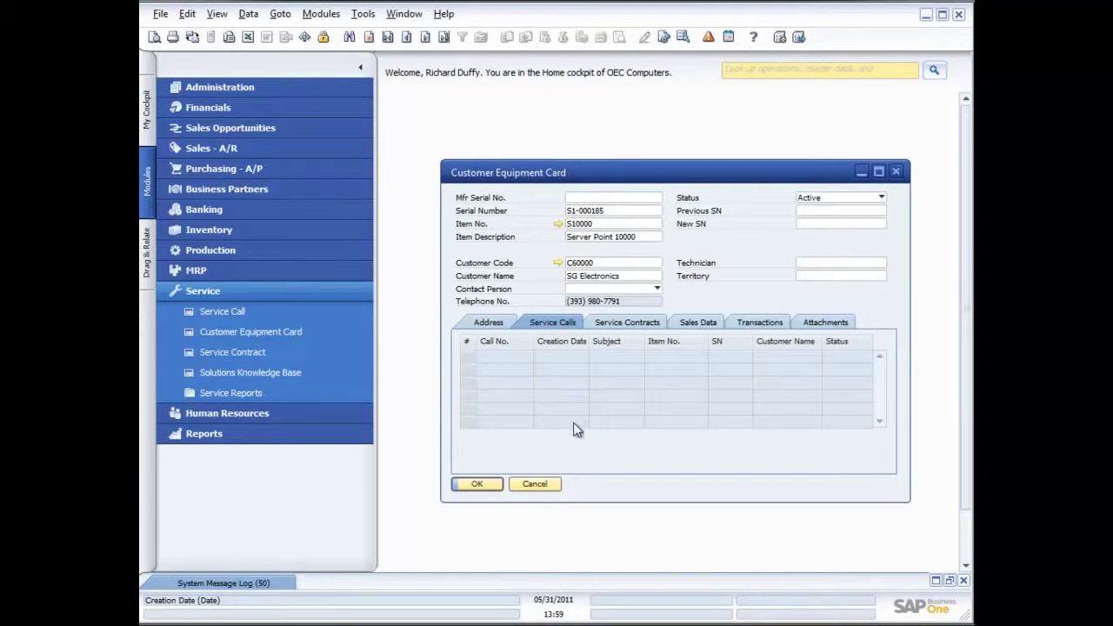
{"action": "left_click", "coordinate": [625, 325]}
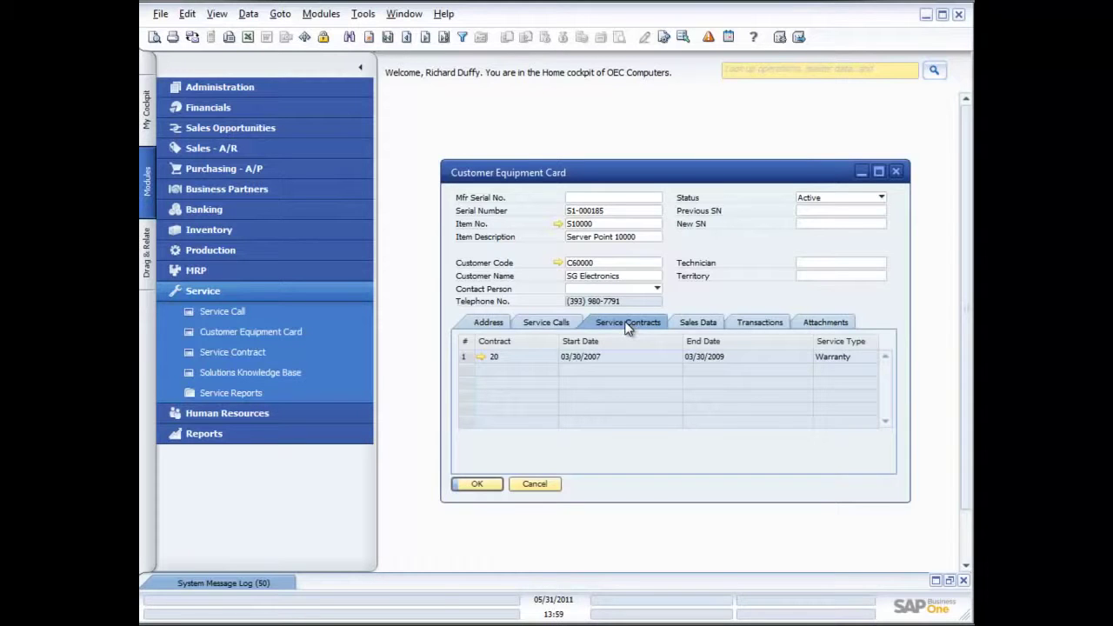
{"action": "left_click", "coordinate": [698, 322]}
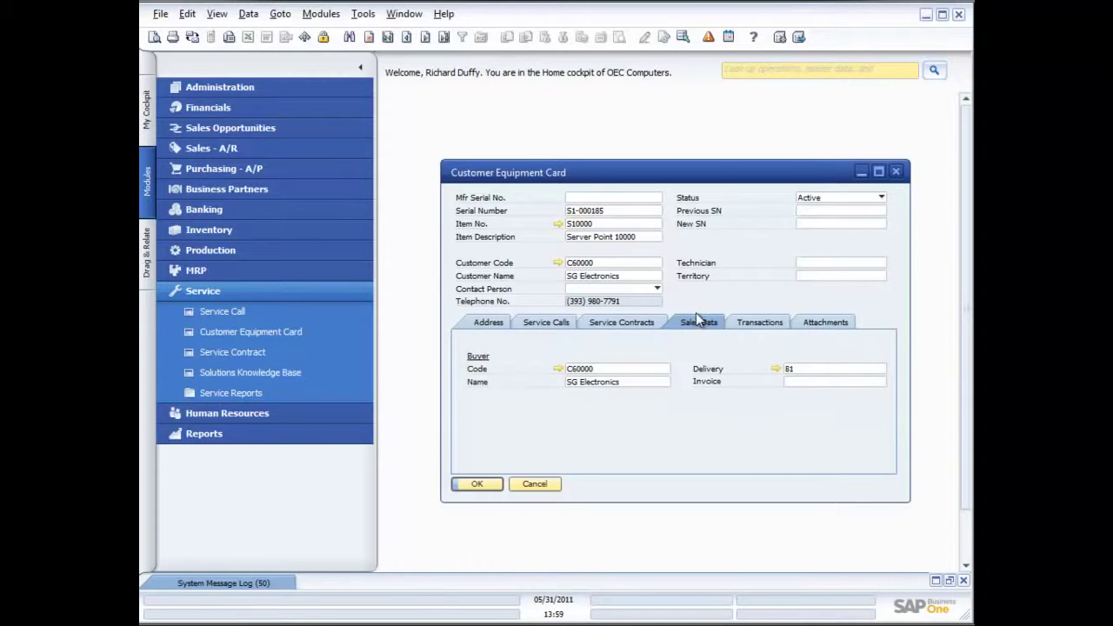
{"action": "left_click", "coordinate": [755, 327]}
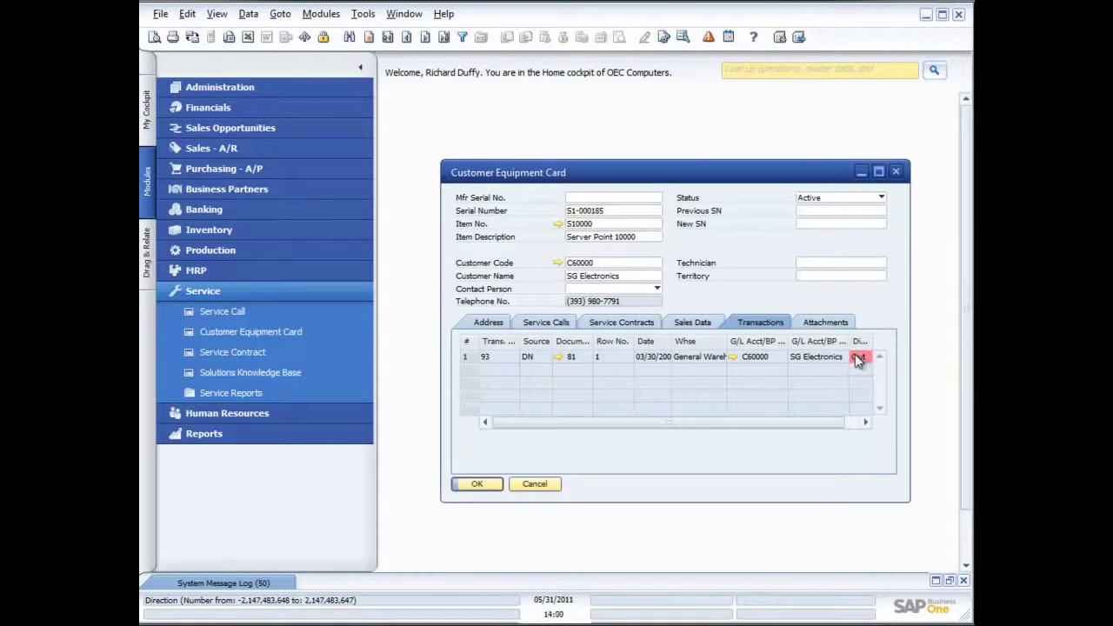
{"action": "left_click", "coordinate": [822, 321]}
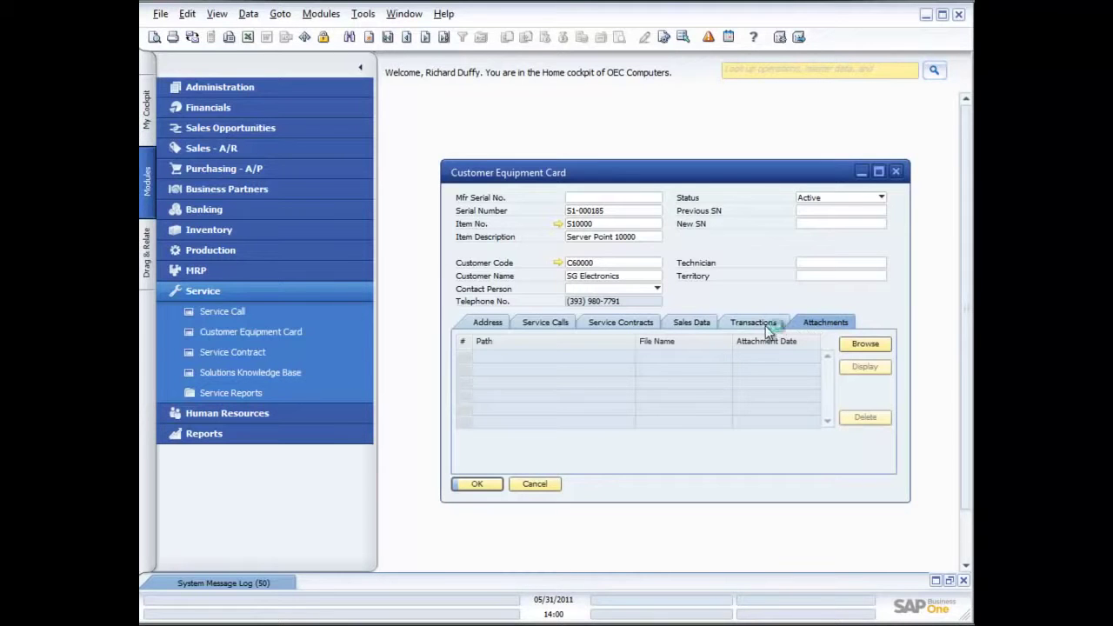
{"action": "left_click", "coordinate": [492, 323]}
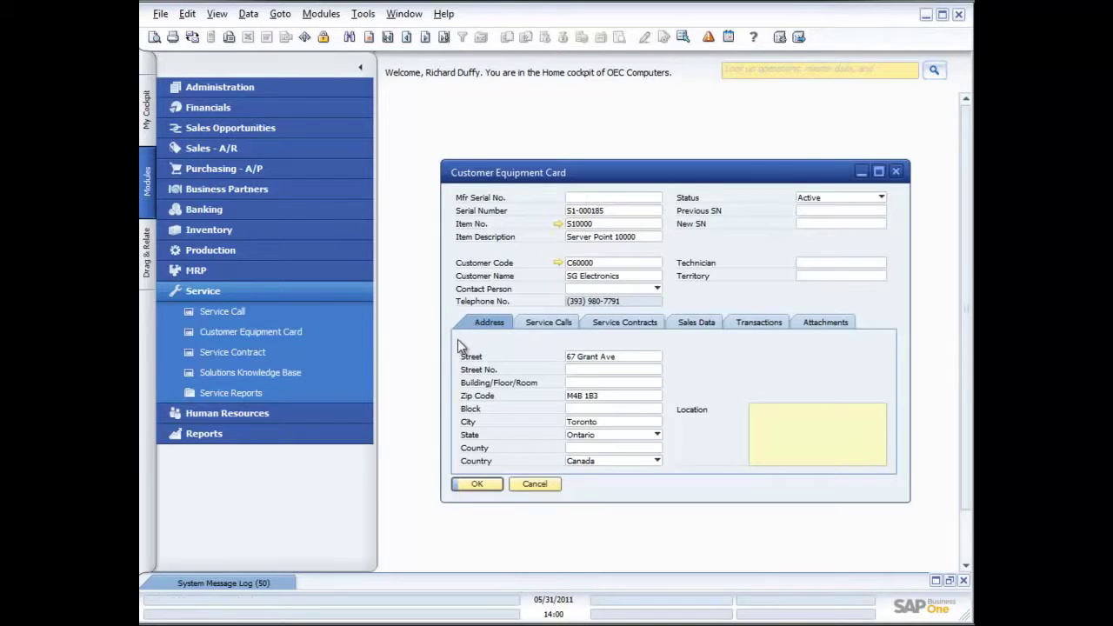
{"action": "left_click", "coordinate": [537, 484]}
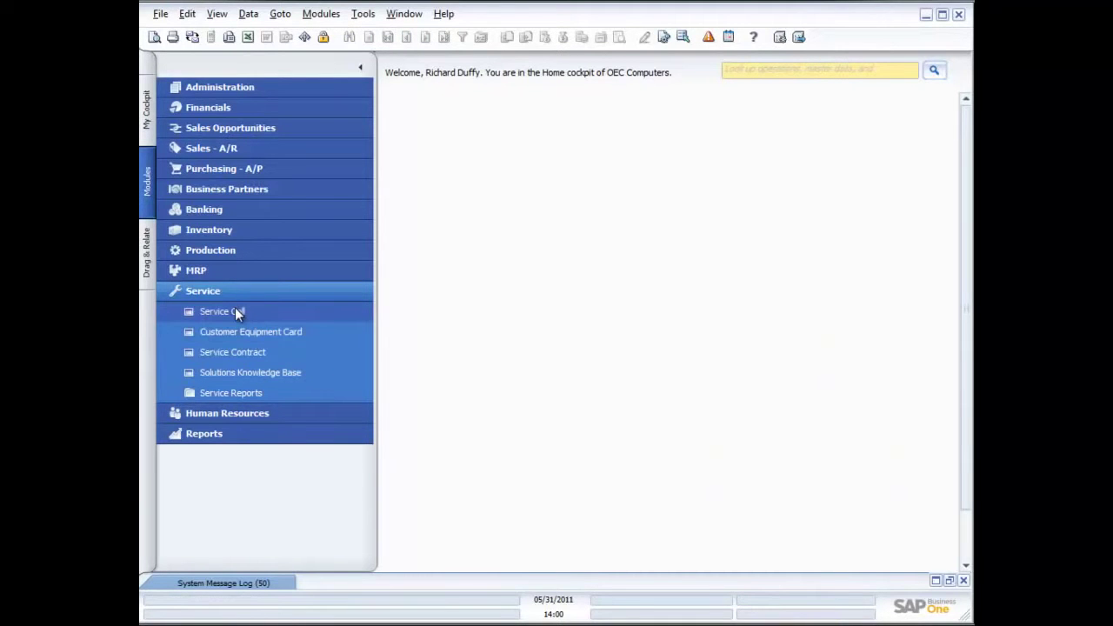
Open the Service Contract form and display the last contract record
{"action": "left_click", "coordinate": [245, 353]}
{"action": "left_click_drag", "start_coordinate": [638, 291], "coordinate": [556, 188]}
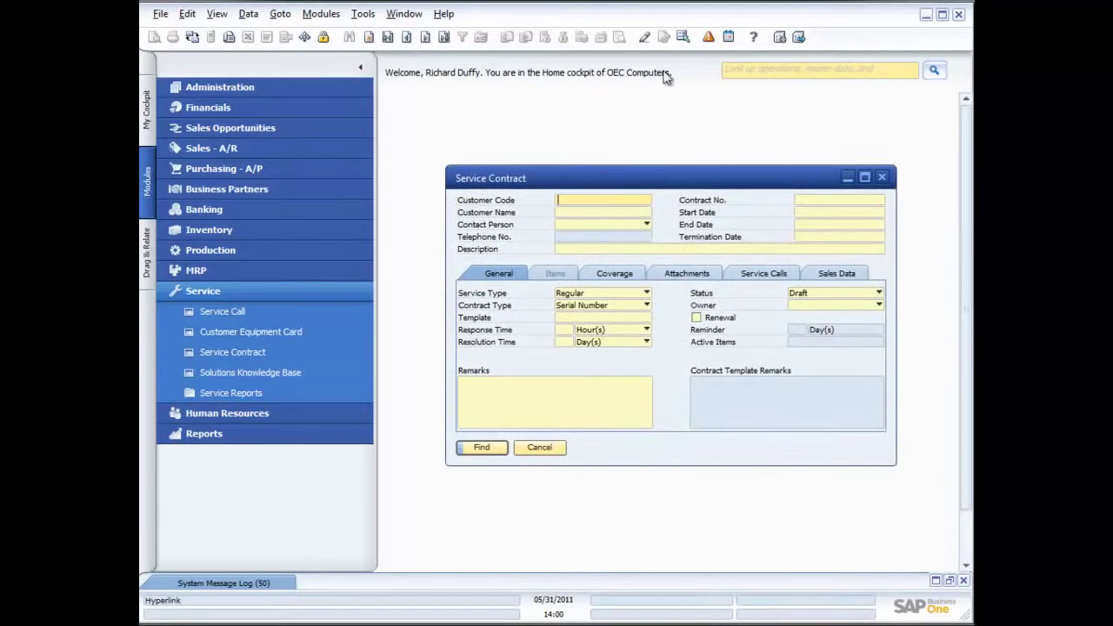
{"action": "left_click", "coordinate": [442, 39]}
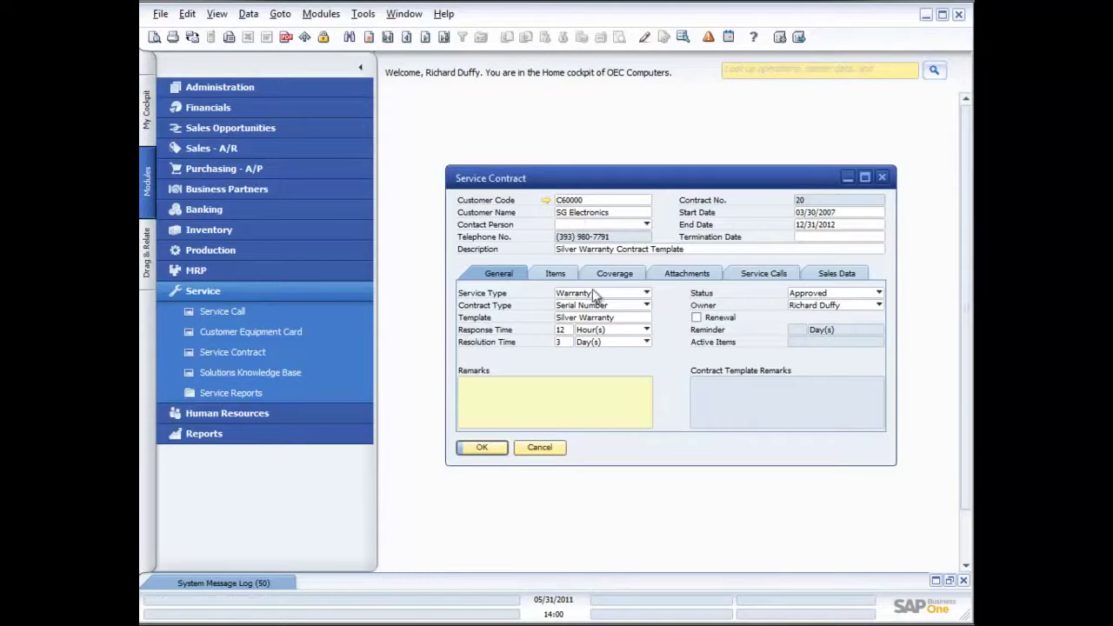
Examine the contract's available service types, contract types and statuses, as well as its template, without changing them
{"action": "left_click", "coordinate": [646, 293]}
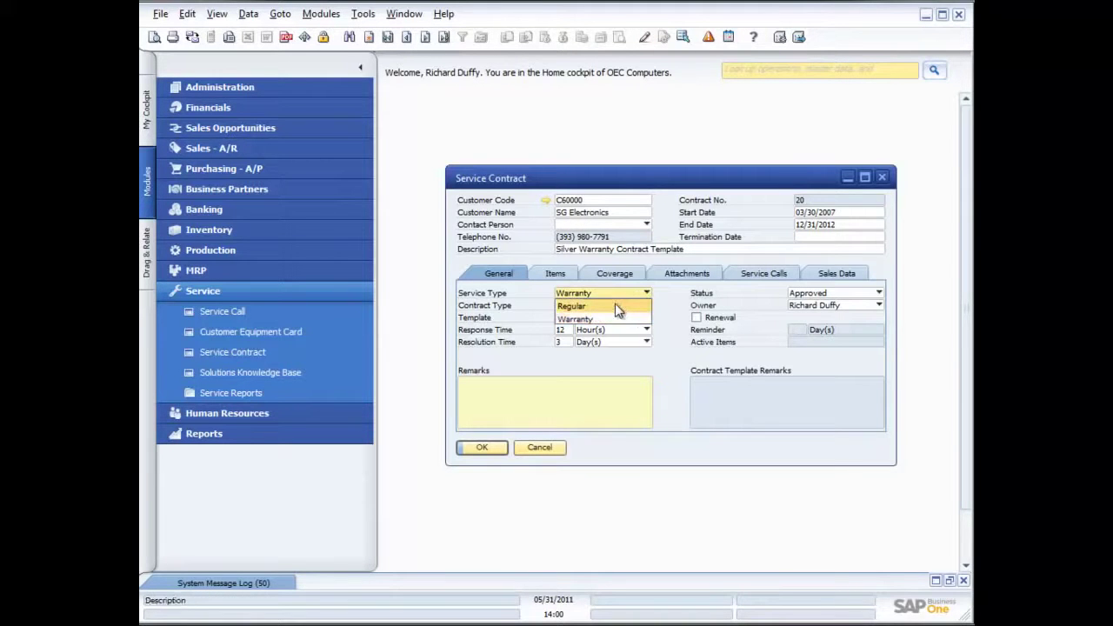
{"action": "left_click", "coordinate": [670, 306]}
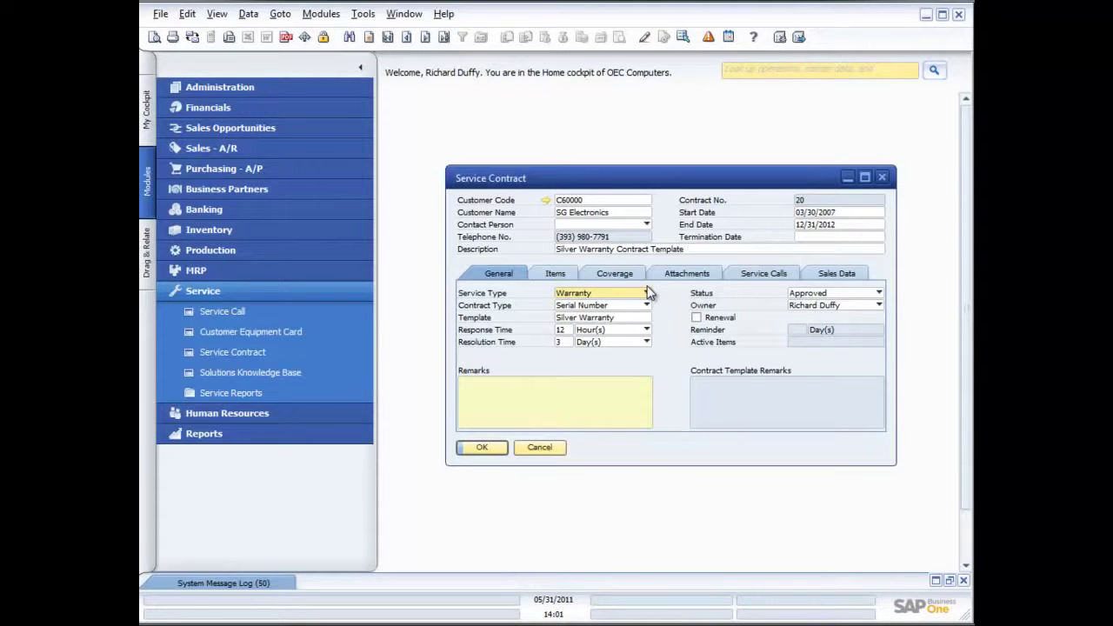
{"action": "left_click", "coordinate": [646, 306]}
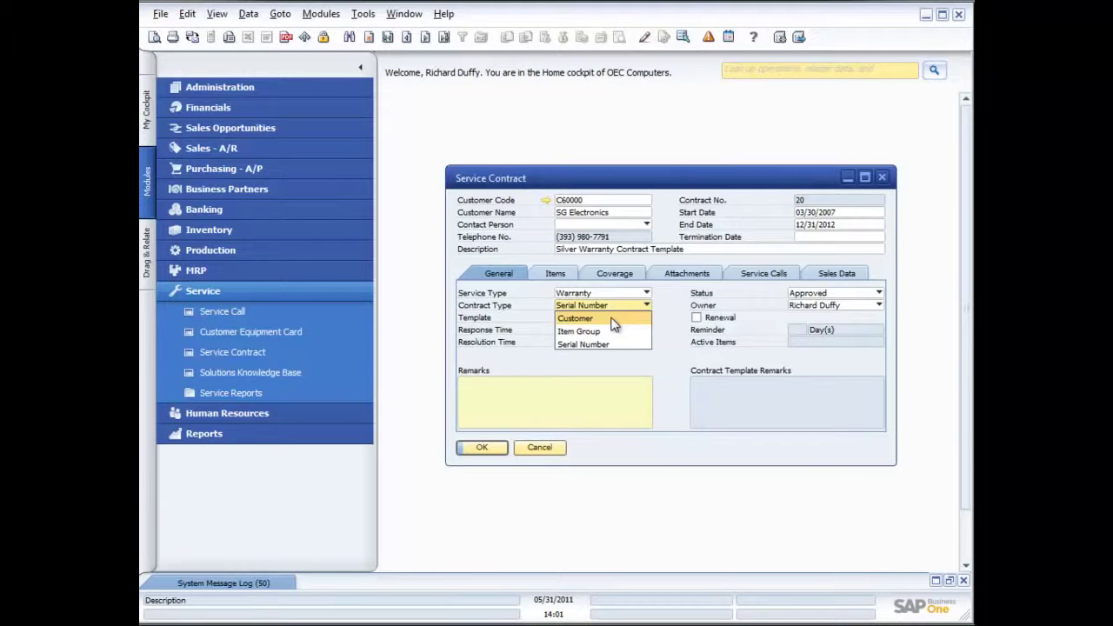
{"action": "left_click", "coordinate": [671, 327]}
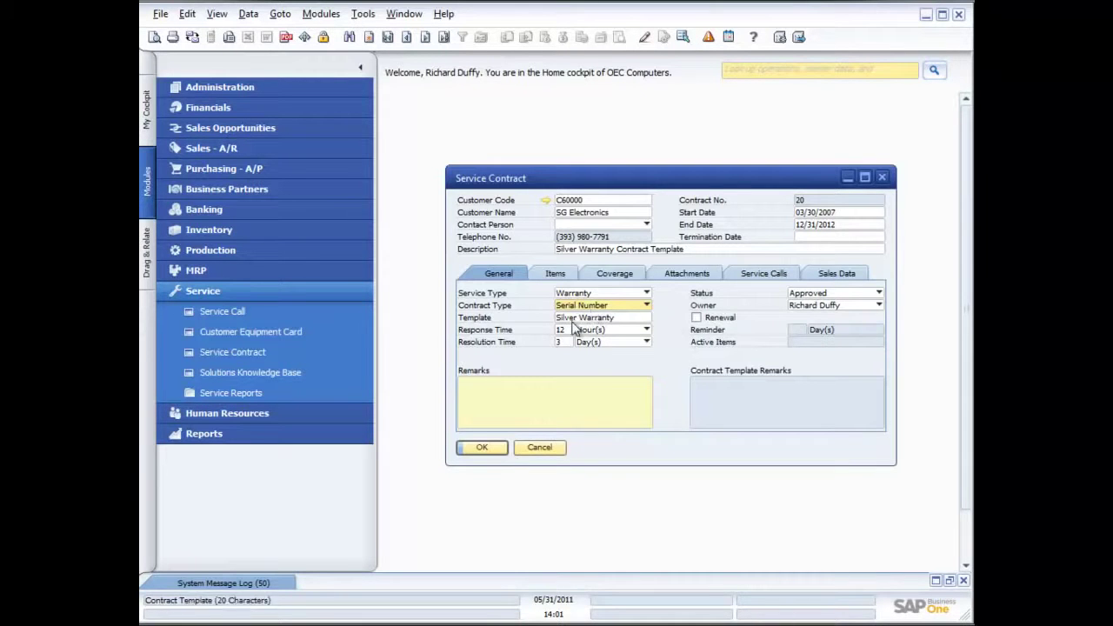
{"action": "key", "text": "Tab"}
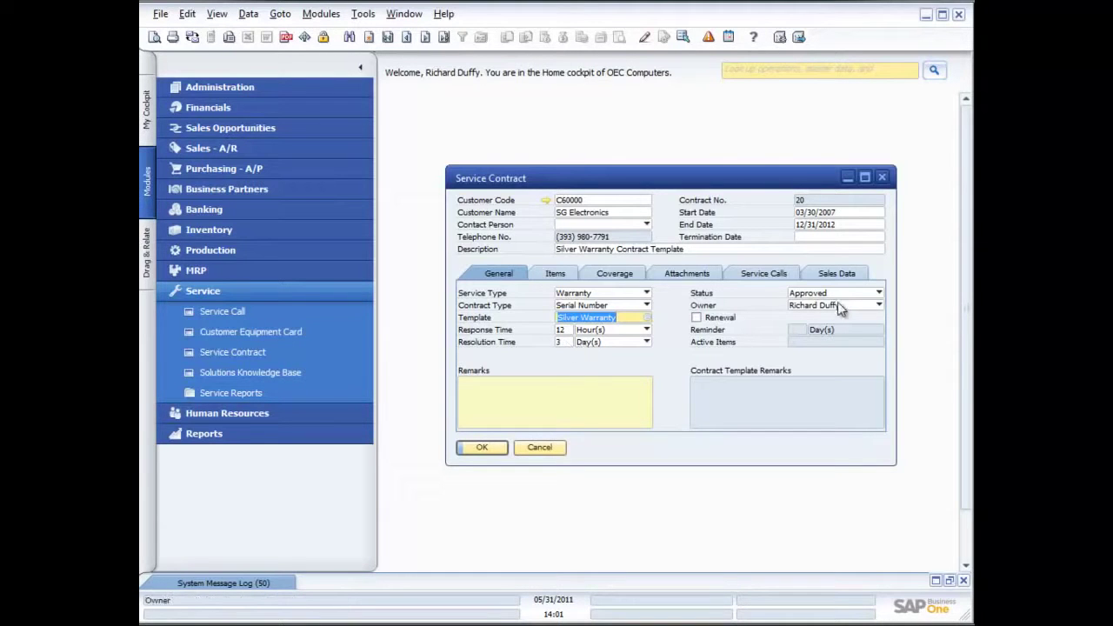
{"action": "left_click", "coordinate": [879, 293]}
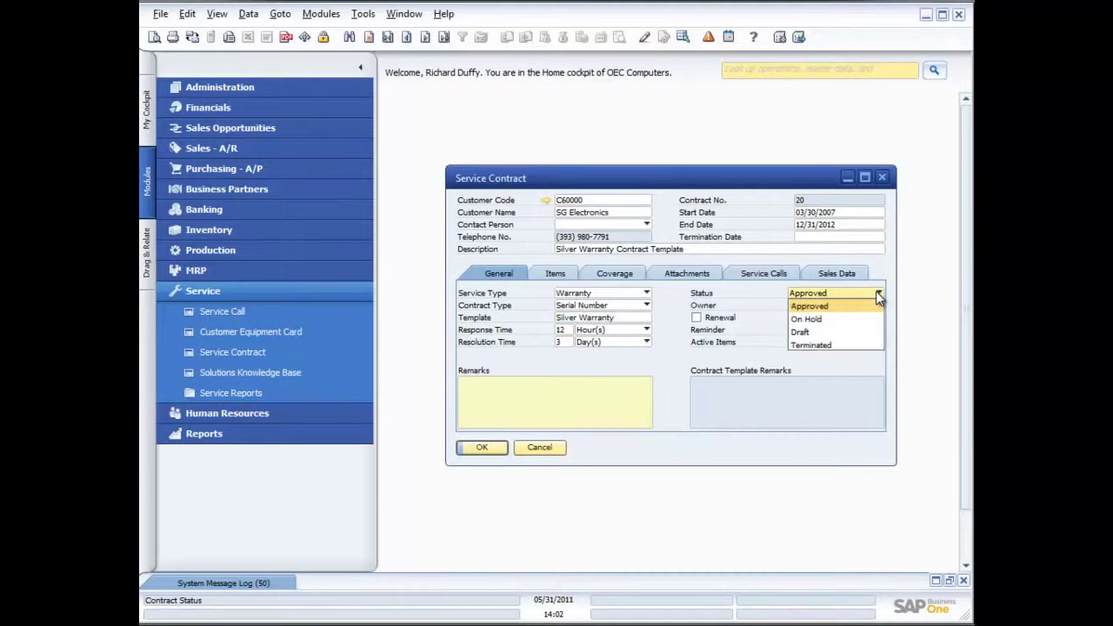
{"action": "left_click", "coordinate": [770, 298]}
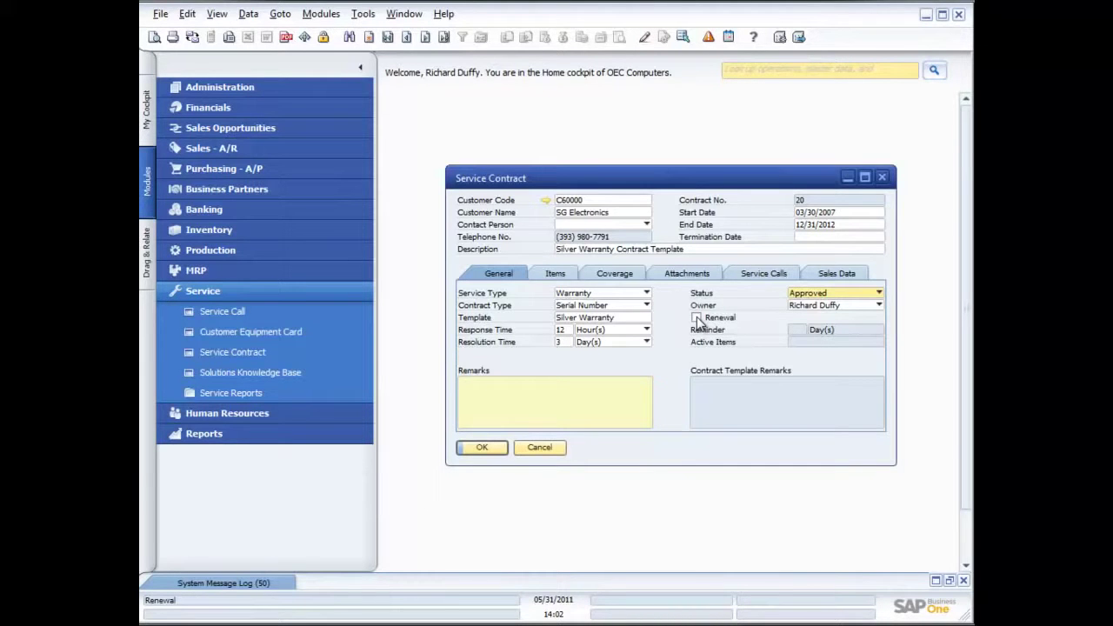
Look through the items and serial numbers covered by the service contract
{"action": "left_click", "coordinate": [551, 274]}
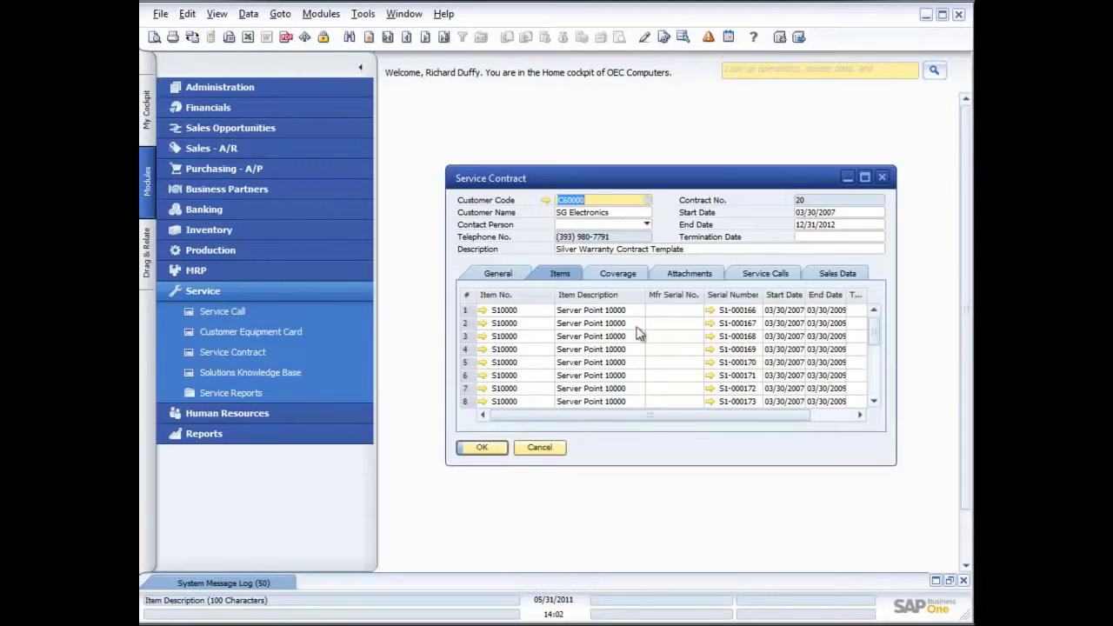
{"action": "scroll", "coordinate": [574, 316], "scroll_direction": "down", "scroll_amount": 4}
{"action": "scroll", "coordinate": [574, 316], "scroll_direction": "down", "scroll_amount": 8}
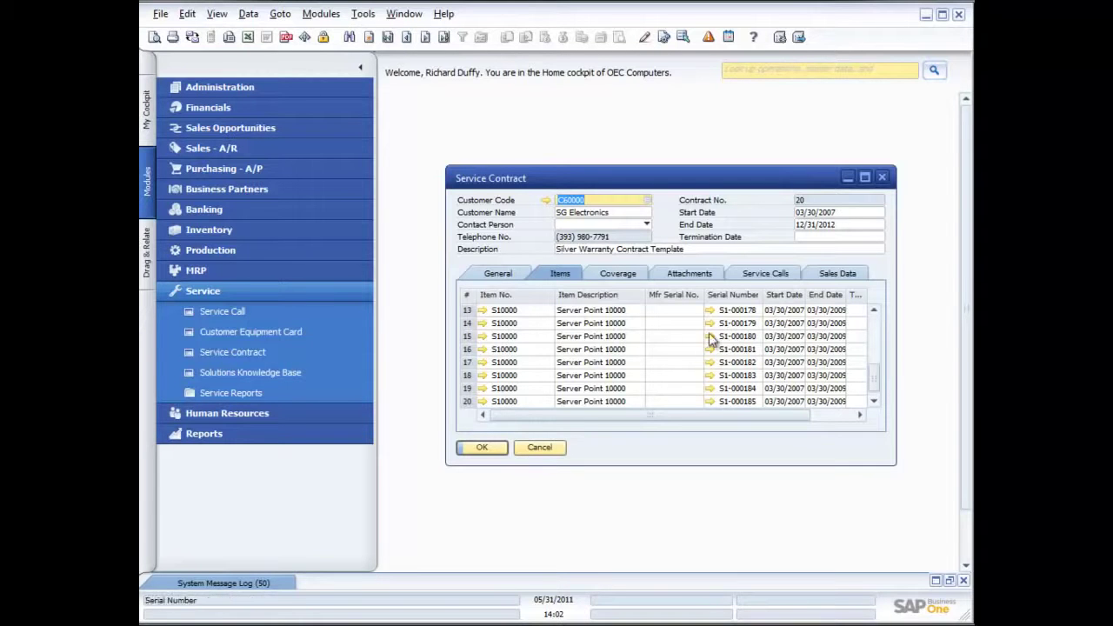
{"action": "scroll", "coordinate": [745, 324], "scroll_direction": "up", "scroll_amount": 4}
{"action": "scroll", "coordinate": [746, 324], "scroll_direction": "up", "scroll_amount": 3}
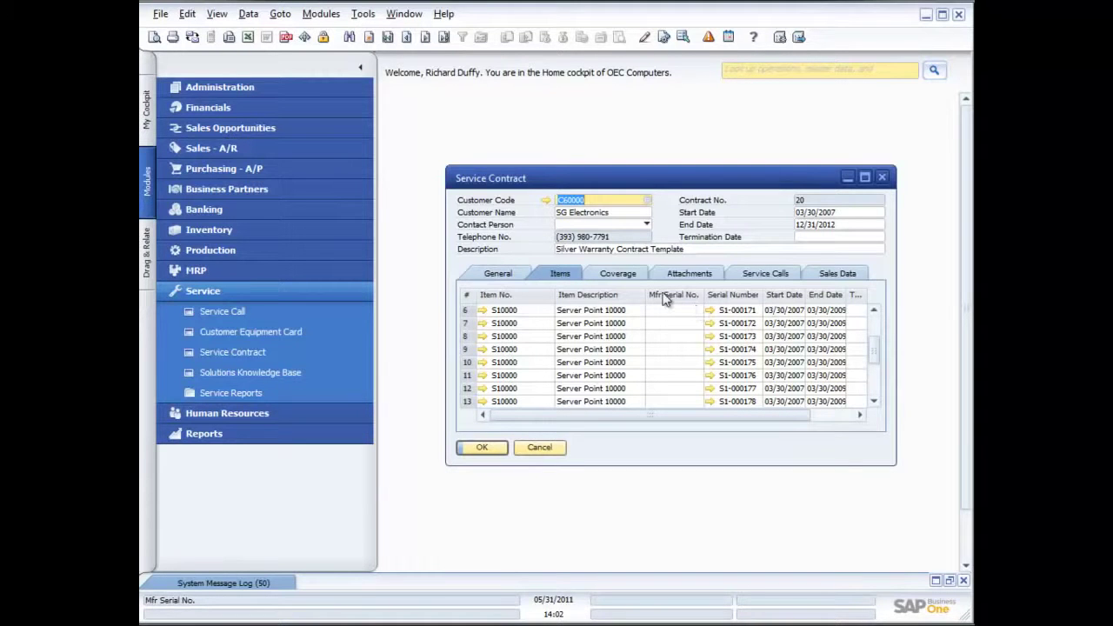
Review the contract's coverage, attachments, service calls and sales data, and close the contract
{"action": "left_click", "coordinate": [623, 274]}
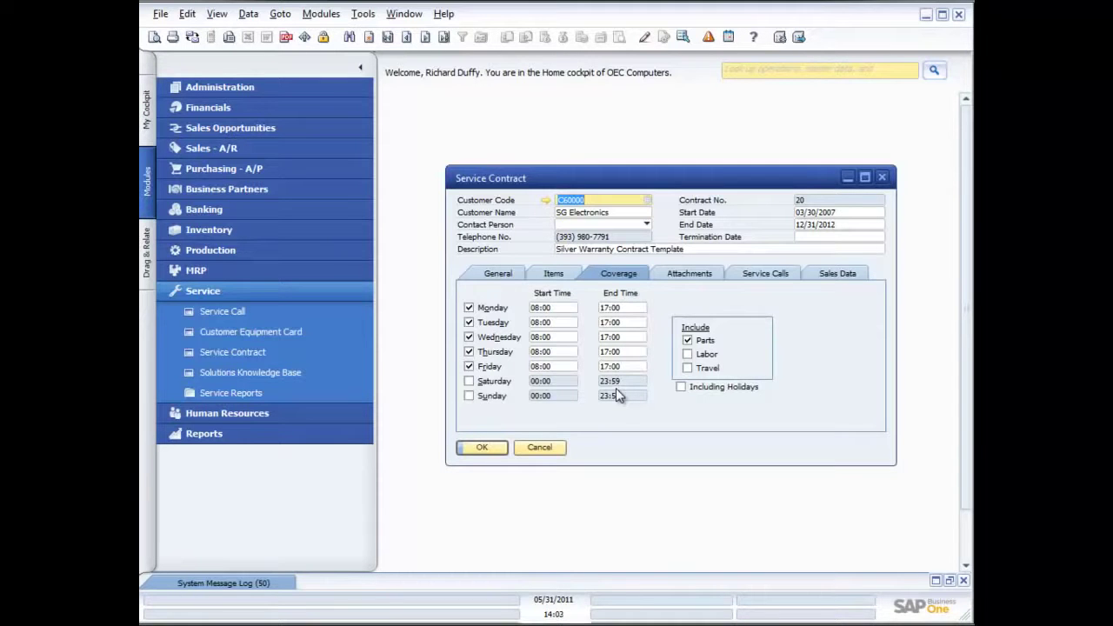
{"action": "left_click", "coordinate": [690, 277]}
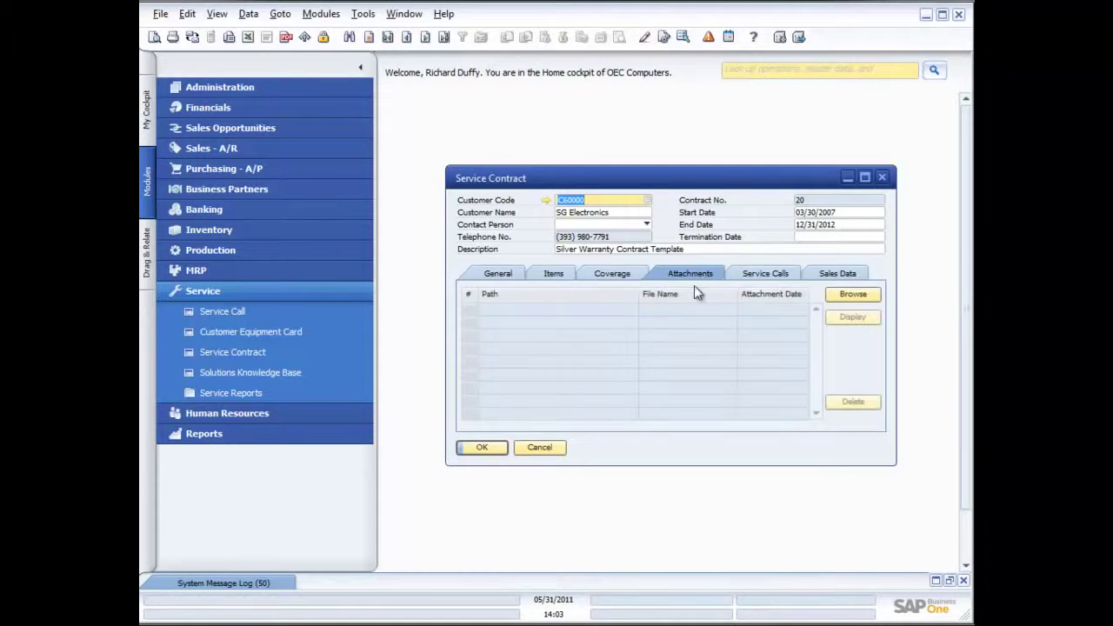
{"action": "left_click", "coordinate": [755, 276]}
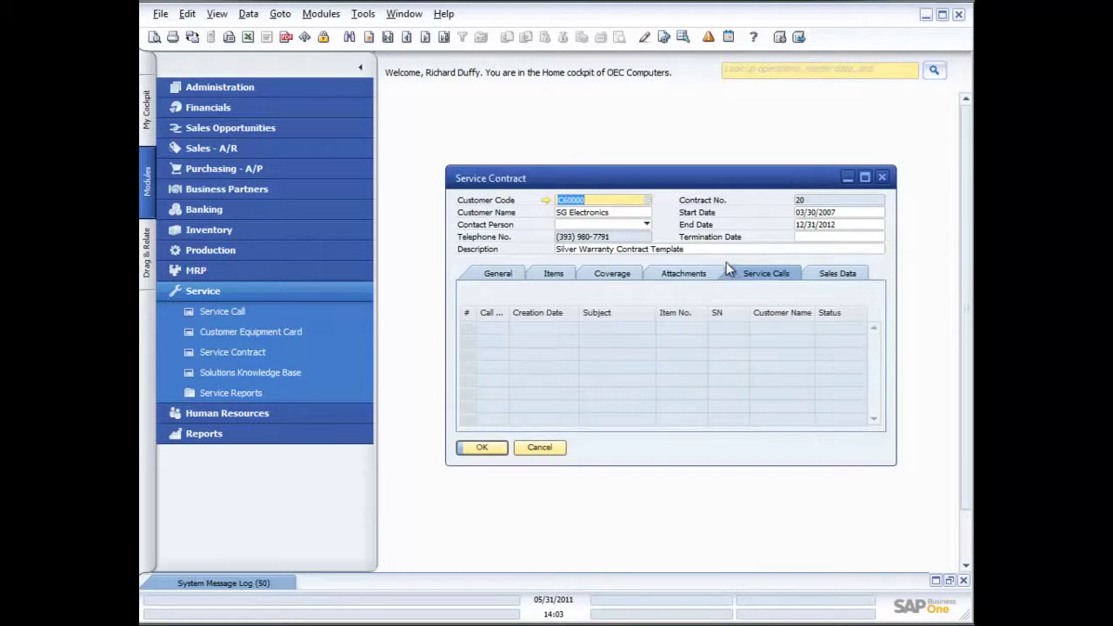
{"action": "left_click", "coordinate": [839, 275]}
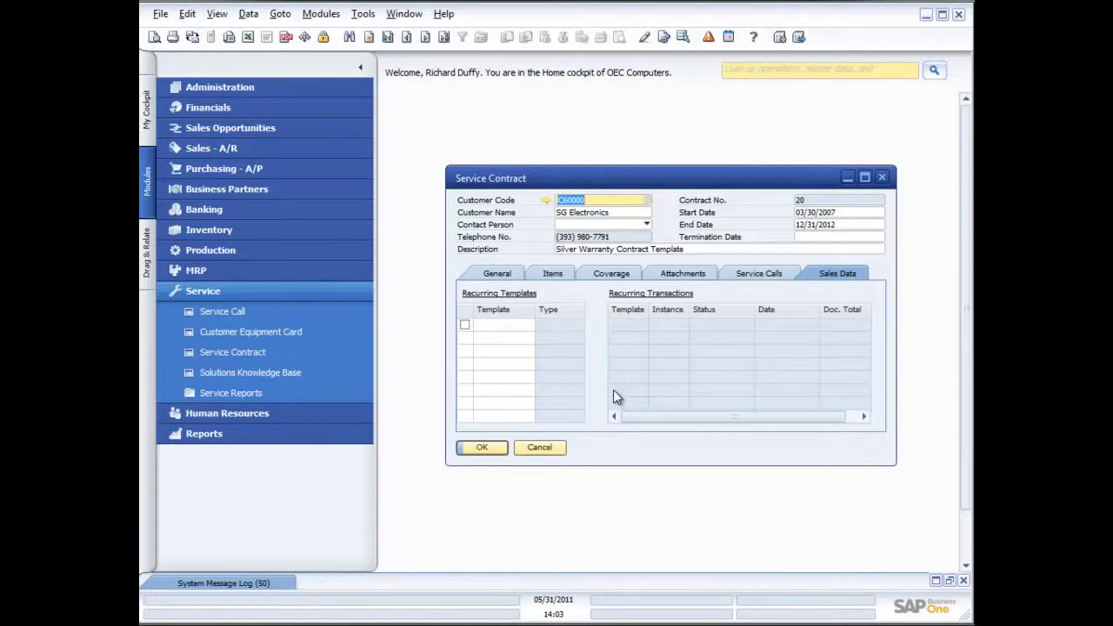
{"action": "left_click", "coordinate": [537, 446]}
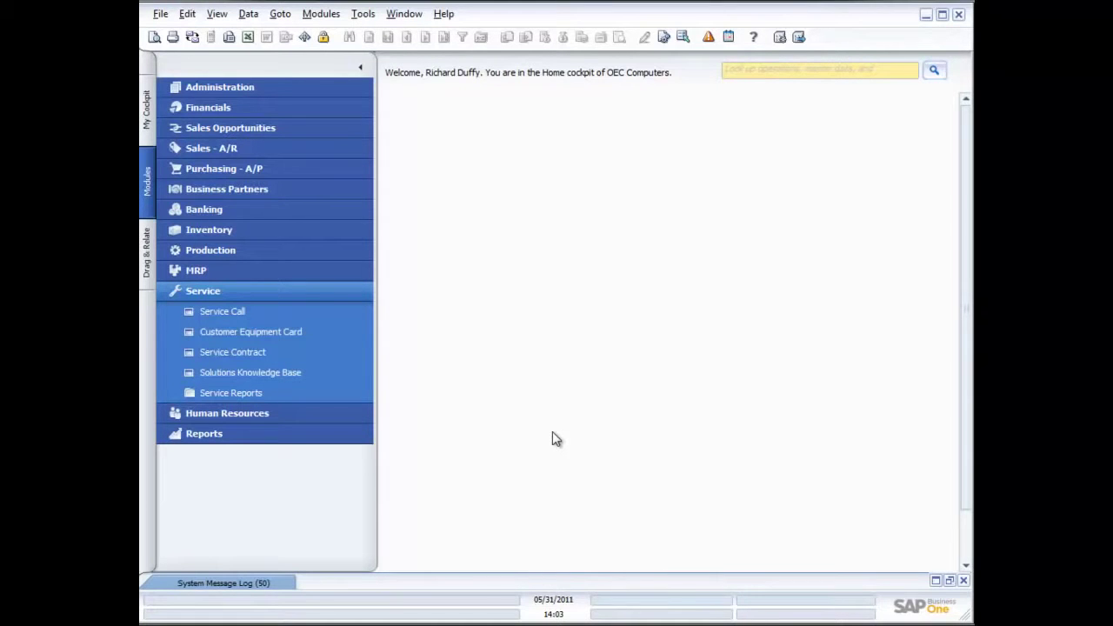
Start a new service call and select Earthshaker Corporation as the customer, acknowledging the contract warning
{"action": "left_click", "coordinate": [218, 311]}
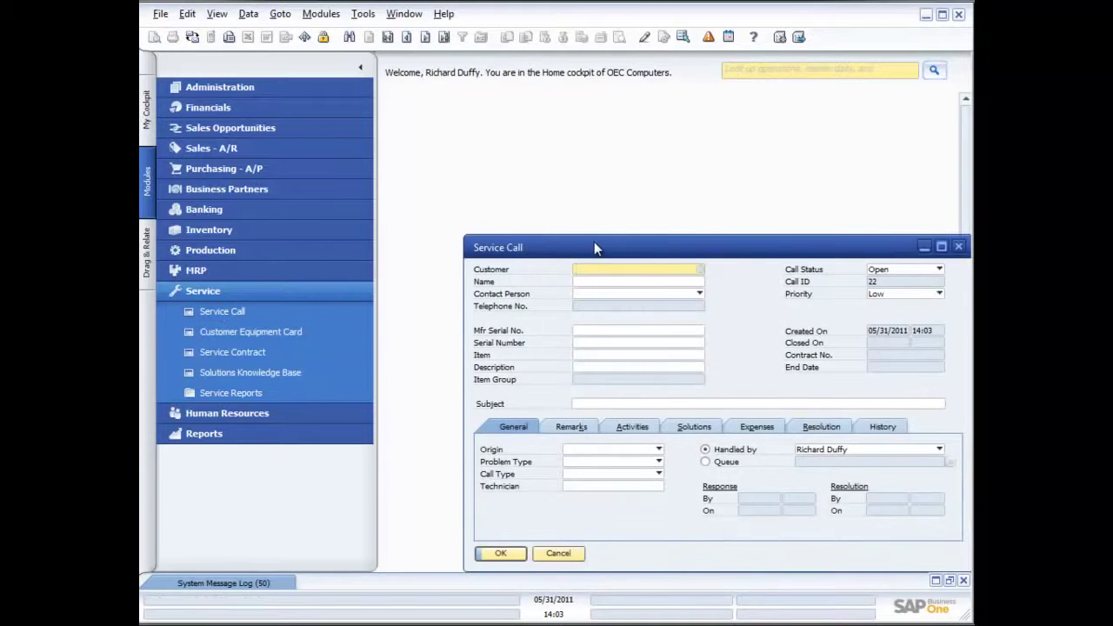
{"action": "left_click_drag", "start_coordinate": [594, 242], "coordinate": [540, 143]}
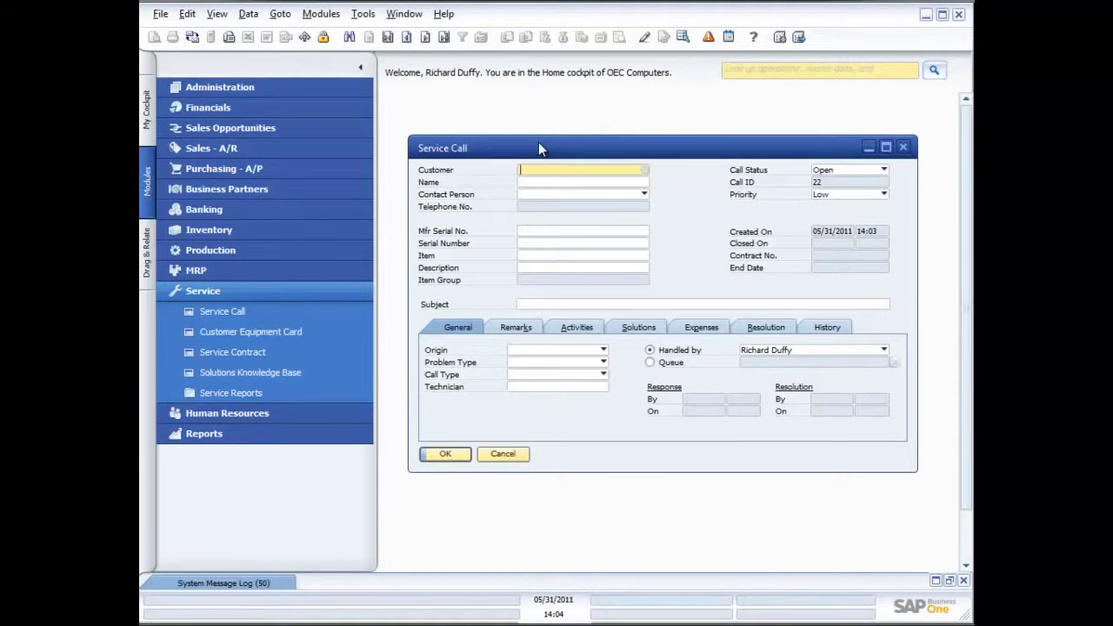
{"action": "left_click", "coordinate": [644, 170]}
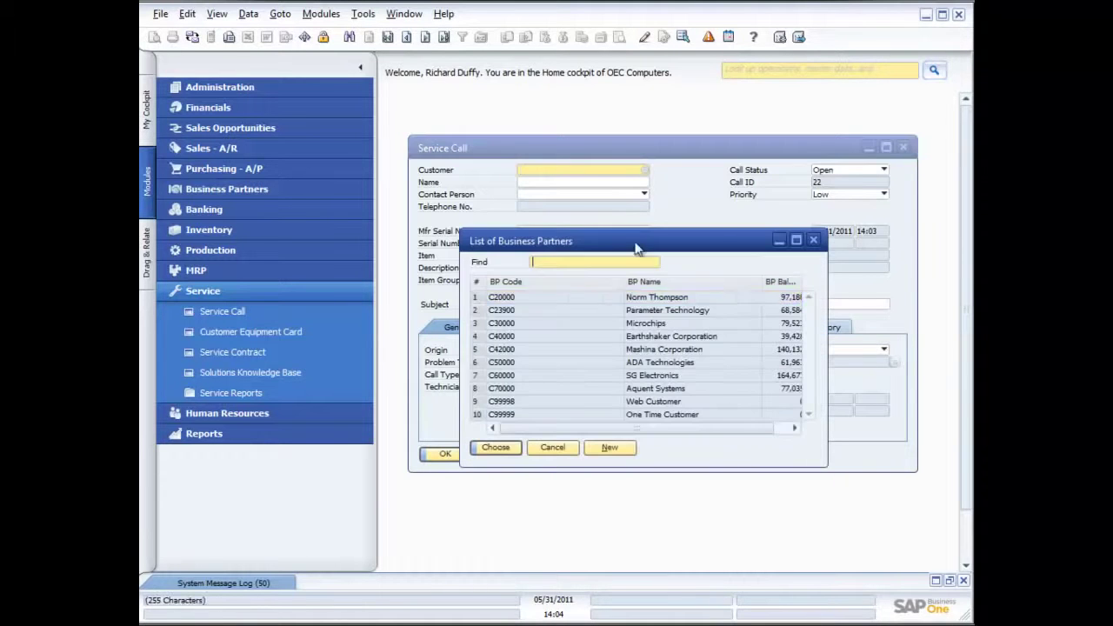
{"action": "double_click", "coordinate": [629, 336]}
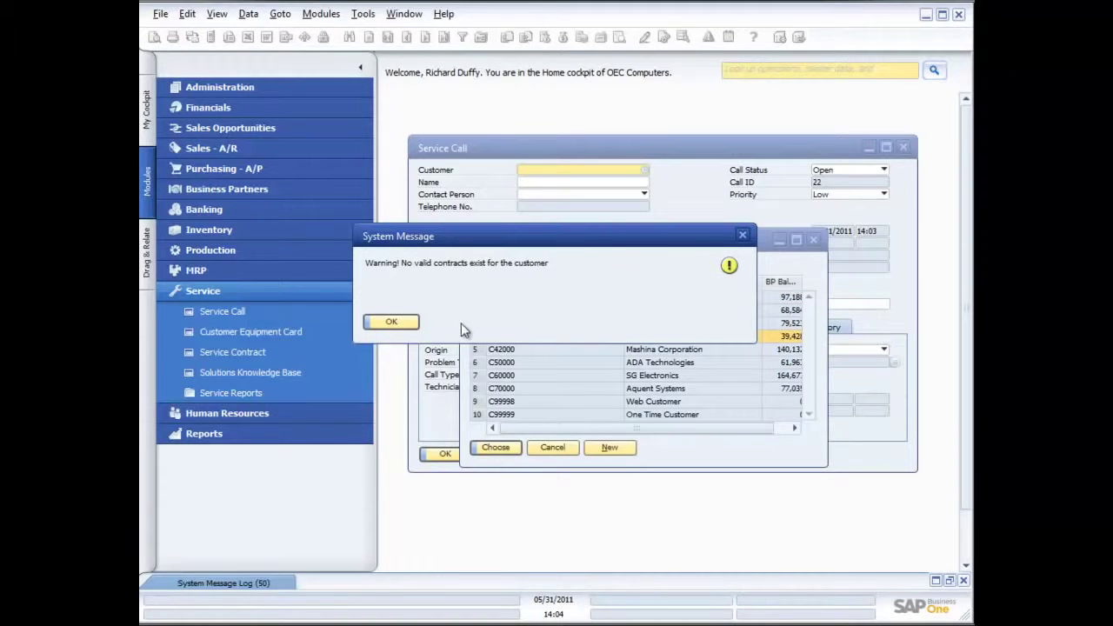
{"action": "left_click", "coordinate": [396, 323]}
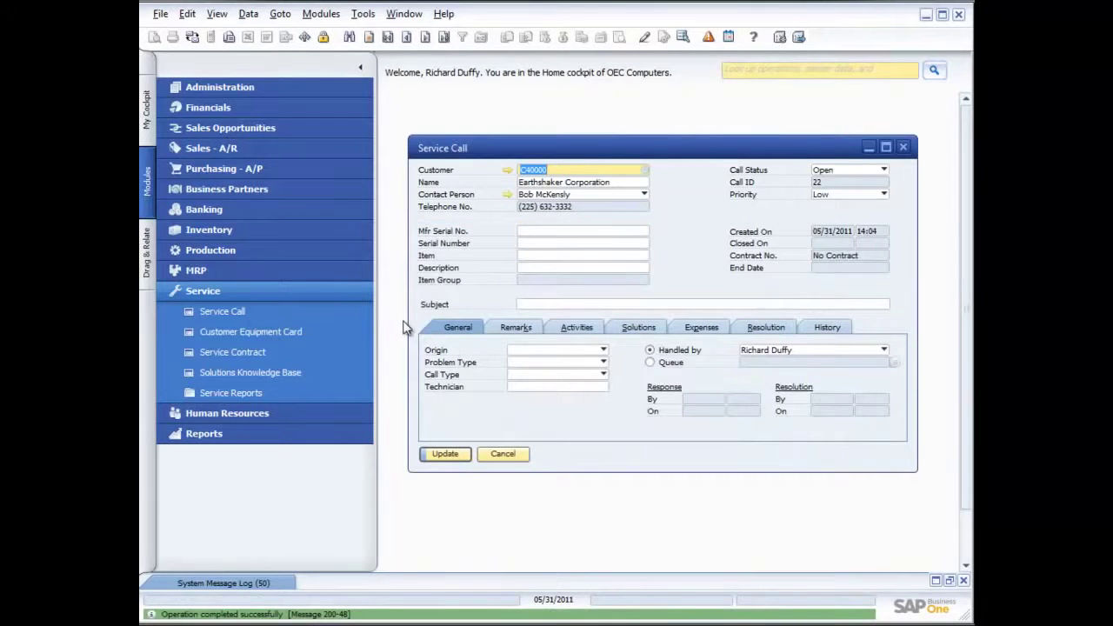
Look through the customer's equipment cards available for the call's serial number, and leave the list without choosing one
{"action": "left_click", "coordinate": [540, 243]}
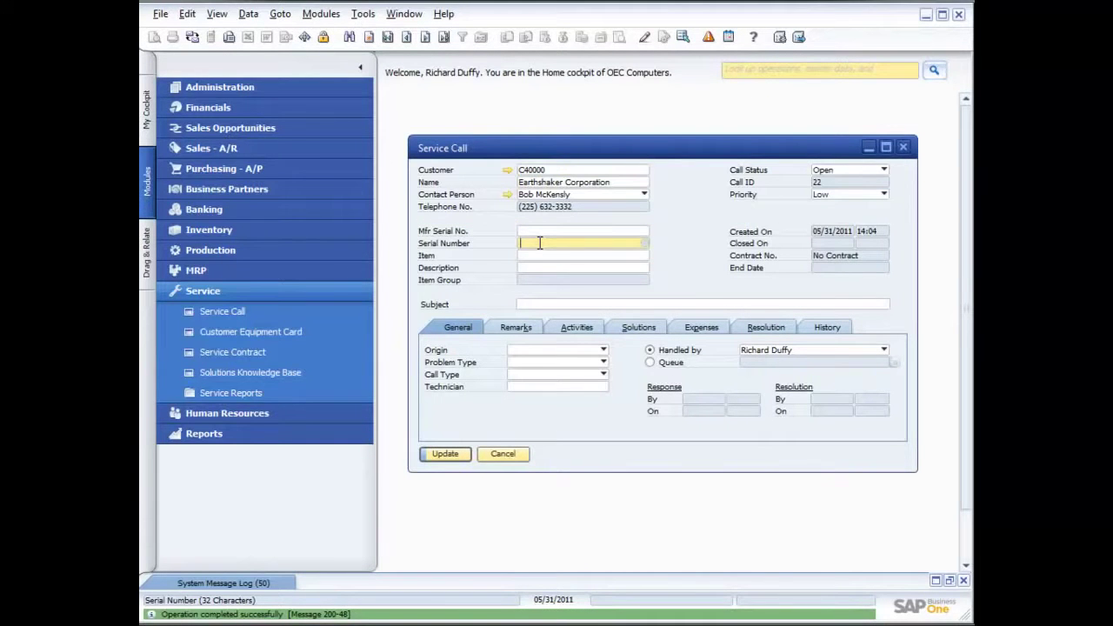
{"action": "left_click", "coordinate": [643, 242]}
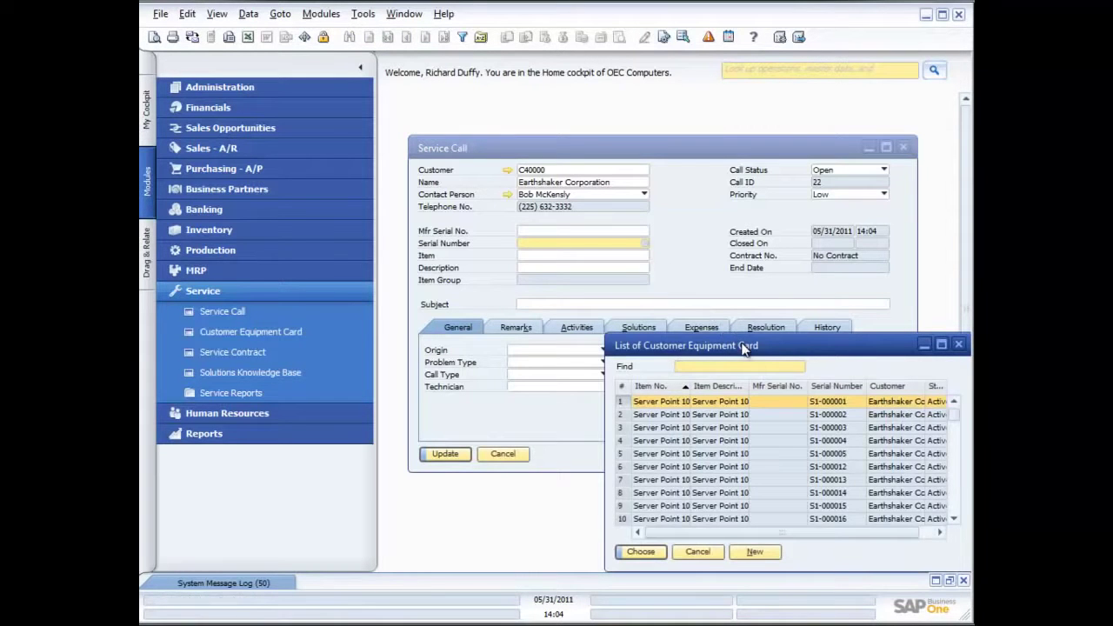
{"action": "left_click_drag", "start_coordinate": [745, 346], "coordinate": [636, 302]}
{"action": "scroll", "coordinate": [660, 382], "scroll_direction": "down", "scroll_amount": 1}
{"action": "scroll", "coordinate": [660, 390], "scroll_direction": "down", "scroll_amount": 7}
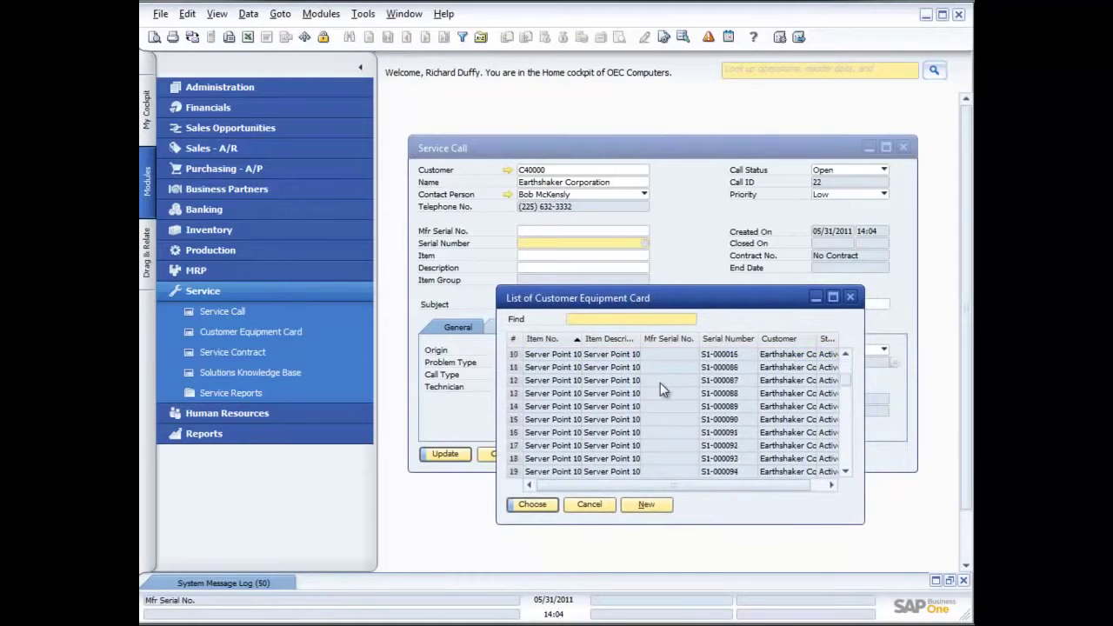
{"action": "scroll", "coordinate": [661, 389], "scroll_direction": "down", "scroll_amount": 9}
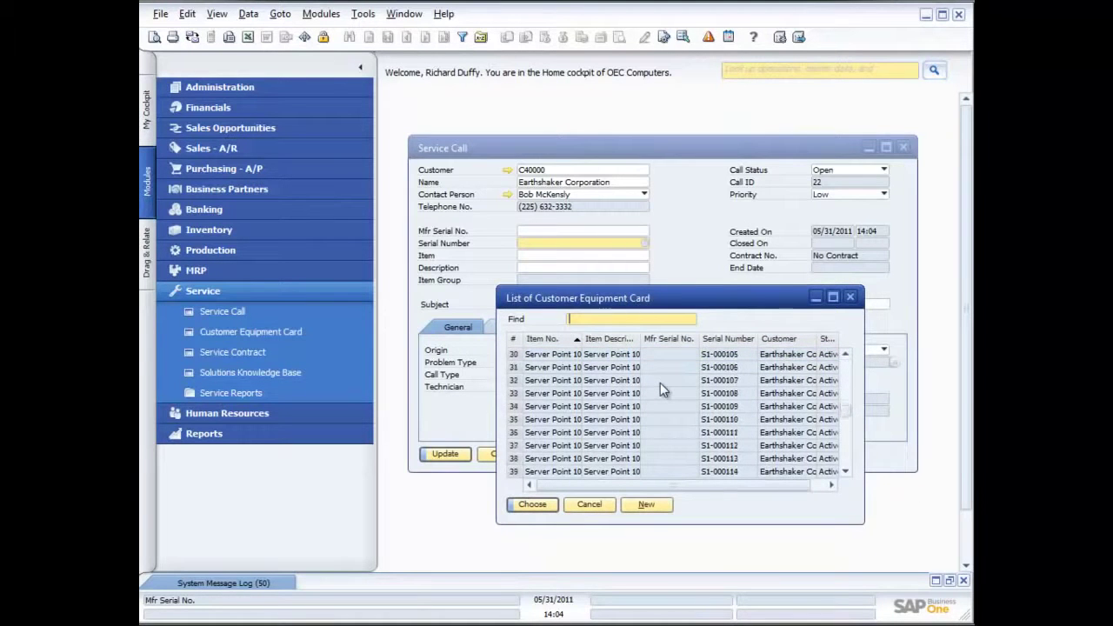
{"action": "scroll", "coordinate": [660, 388], "scroll_direction": "down", "scroll_amount": 3}
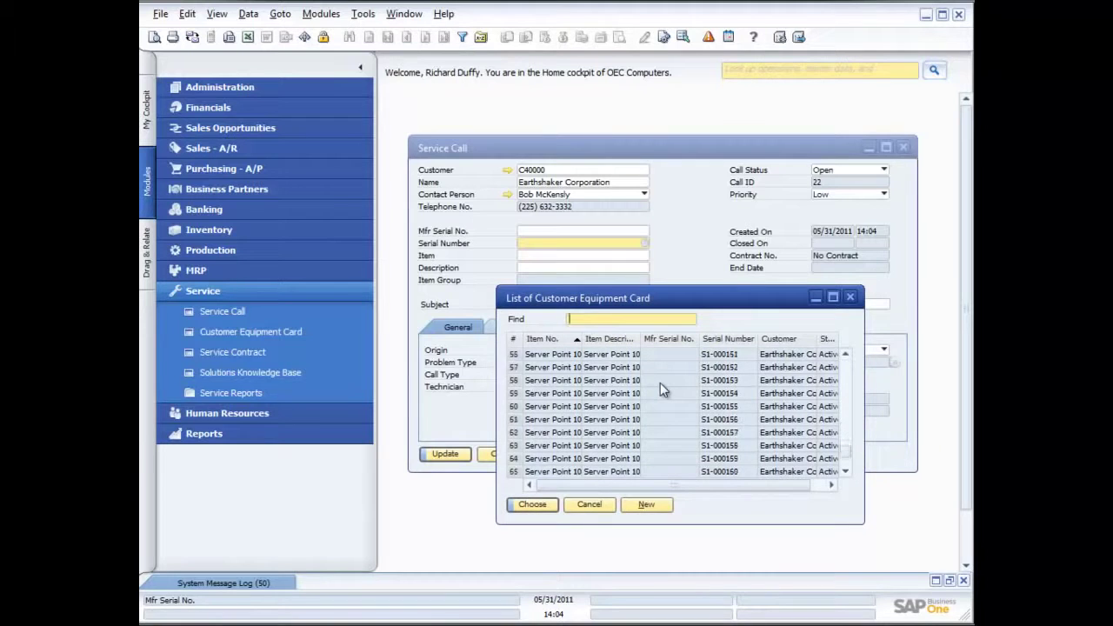
{"action": "left_click", "coordinate": [592, 507]}
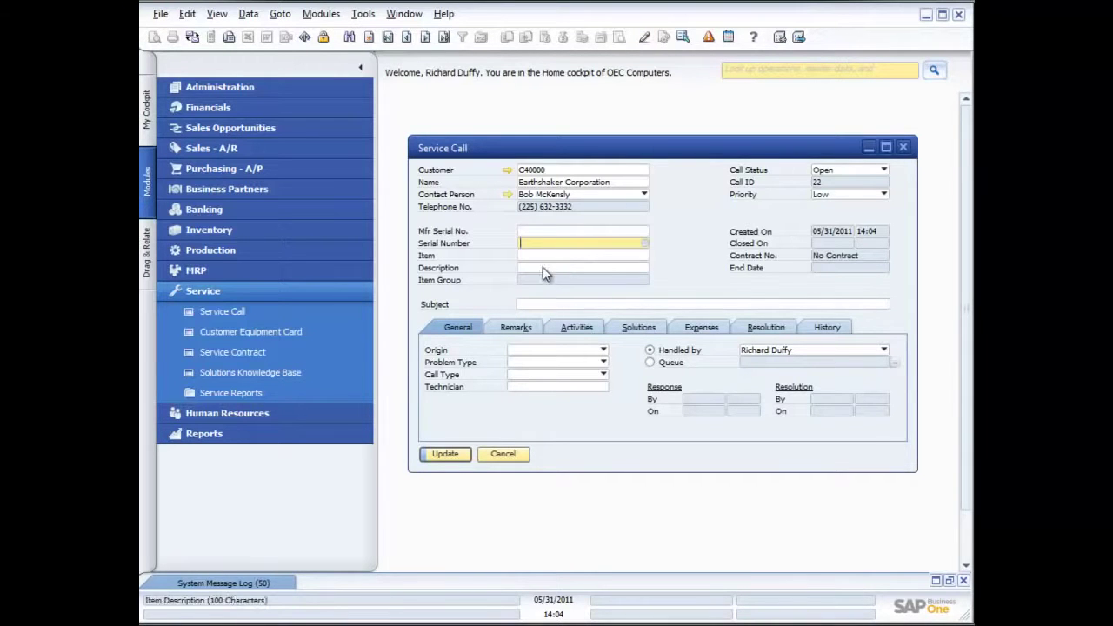
Set the subject to "Call regarding poor customer service" and define a new call origin Facebook with the description "Facebook Page"
{"action": "left_click", "coordinate": [544, 303]}
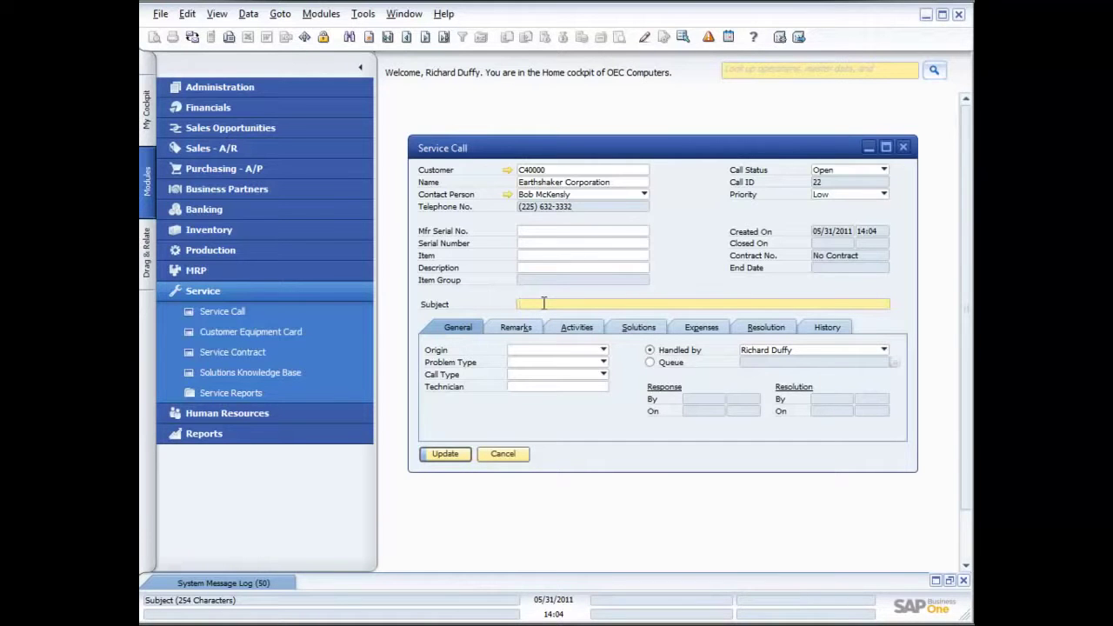
{"action": "type", "text": "Call regarding poor customer service"}
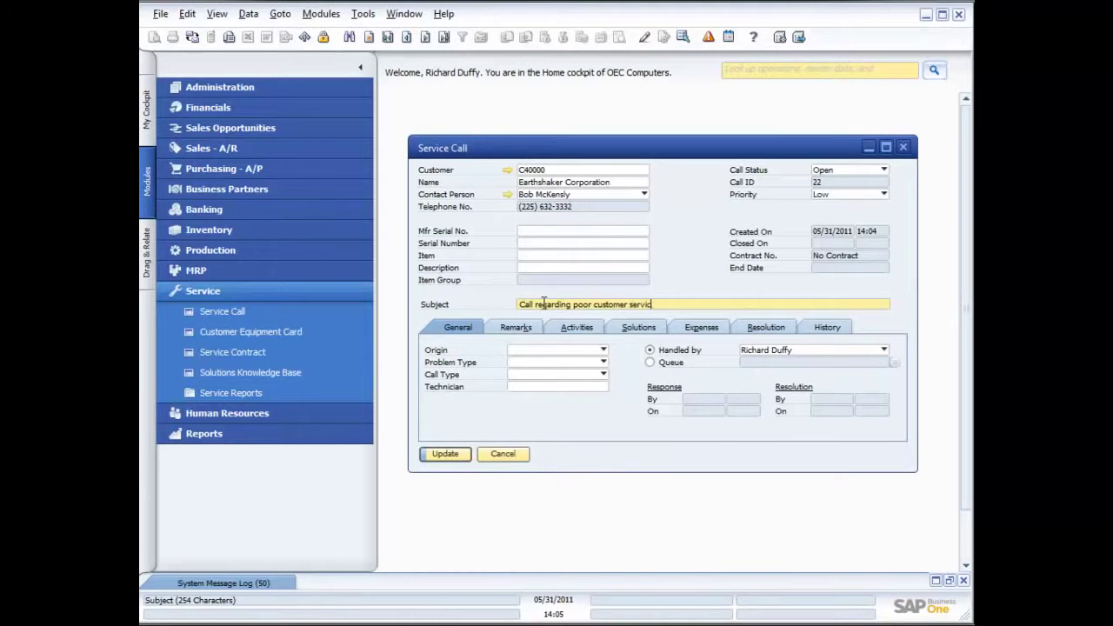
{"action": "left_click", "coordinate": [562, 351]}
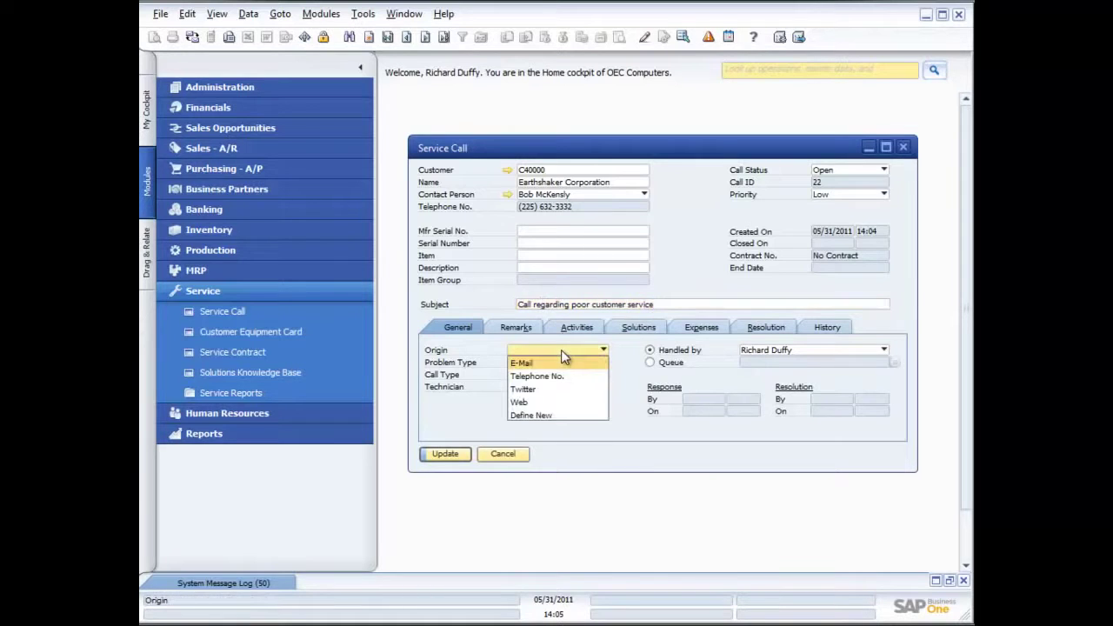
{"action": "left_click", "coordinate": [537, 413]}
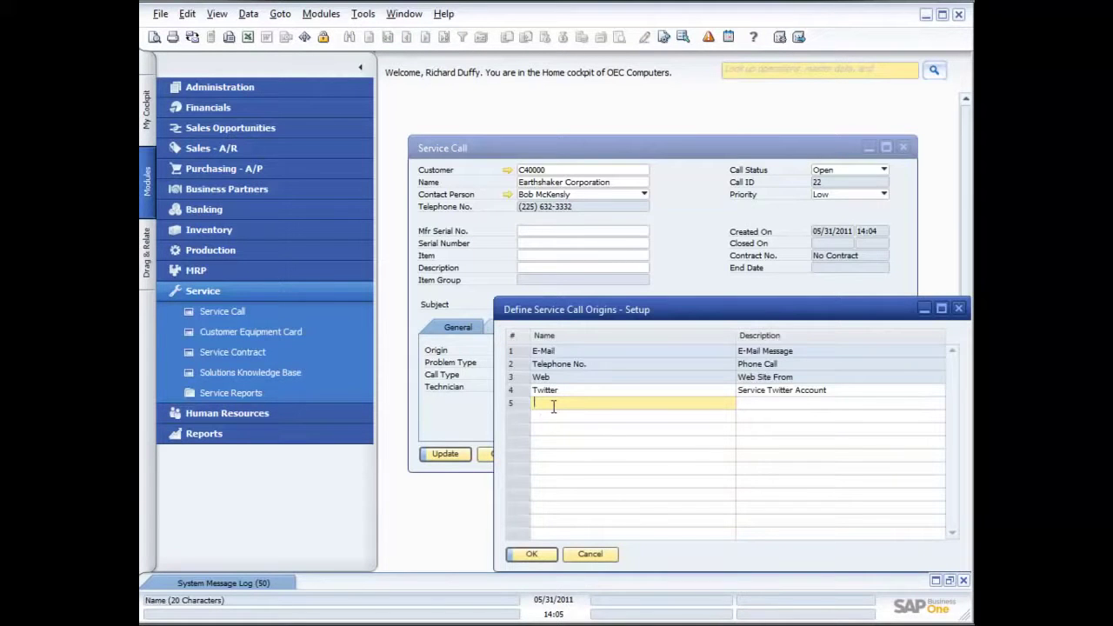
{"action": "type", "text": "Facebook"}
{"action": "key", "text": "Tab"}
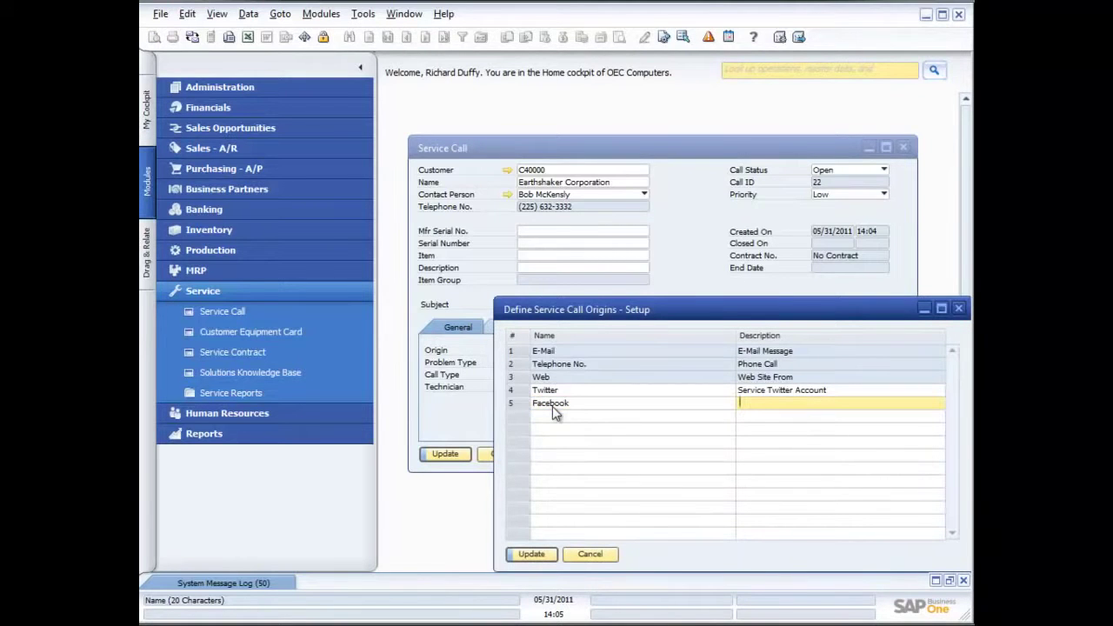
{"action": "type", "text": "Facebook Page"}
{"action": "left_click", "coordinate": [537, 557]}
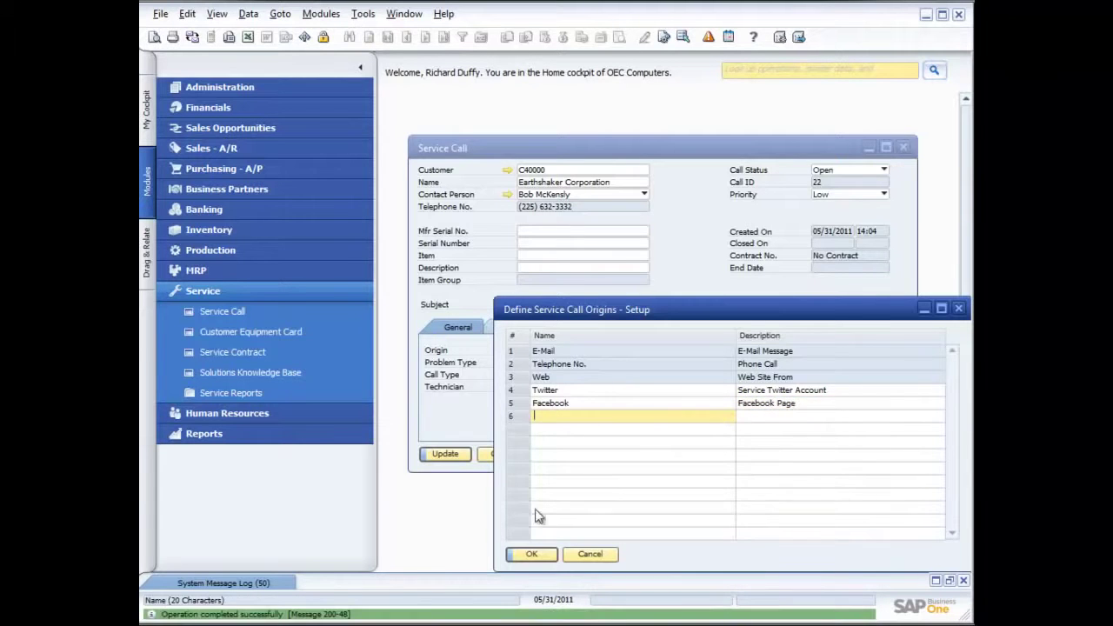
{"action": "left_click", "coordinate": [548, 556]}
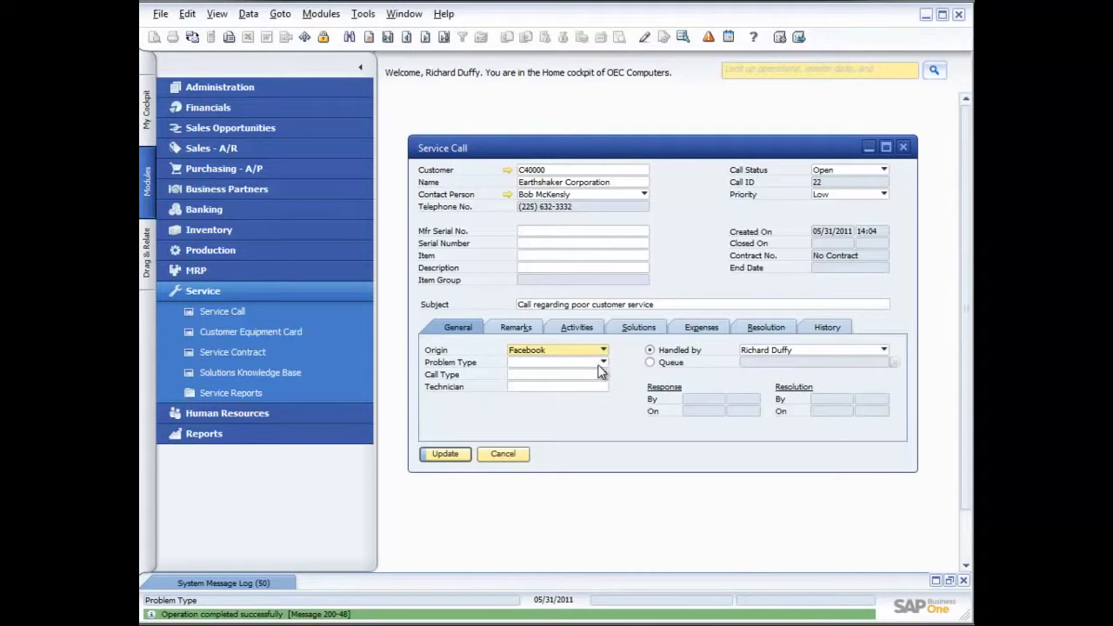
Define a new problem type Customer Service with the description "Customer Service Issue" and apply it to the service call
{"action": "left_click", "coordinate": [603, 364]}
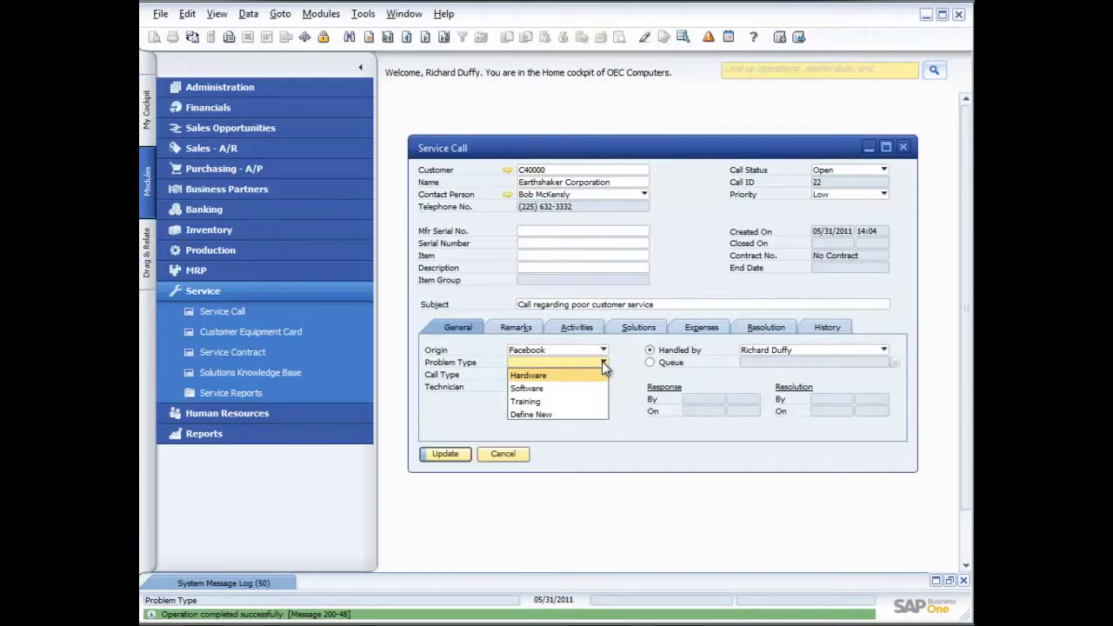
{"action": "left_click", "coordinate": [548, 415]}
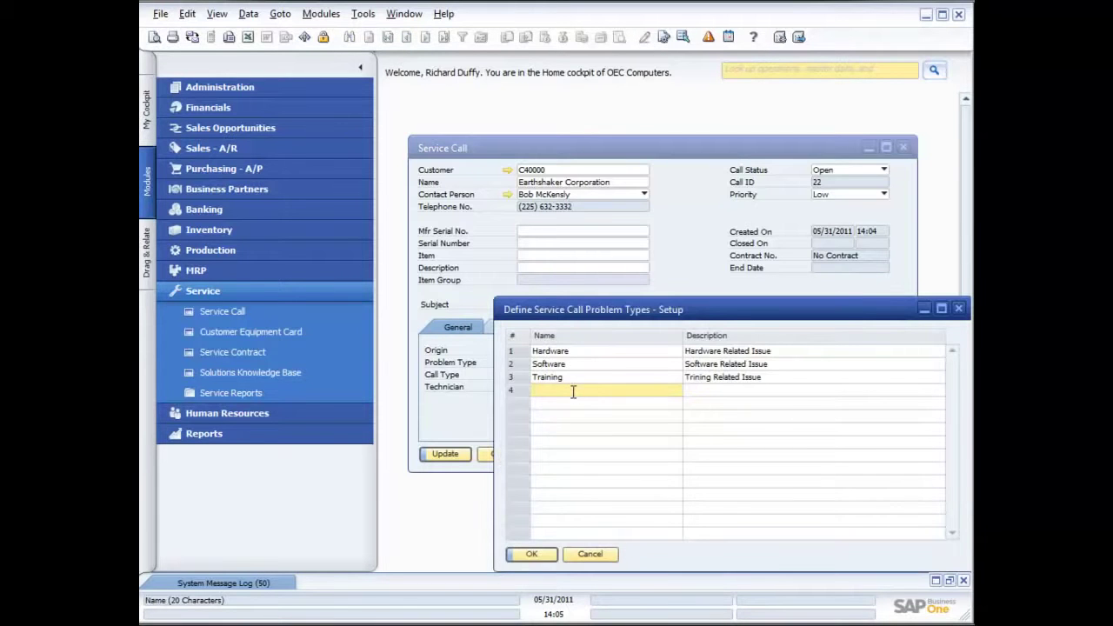
{"action": "type", "text": "Customer Service"}
{"action": "key", "text": "Tab"}
{"action": "type", "text": "Customer Ser"}
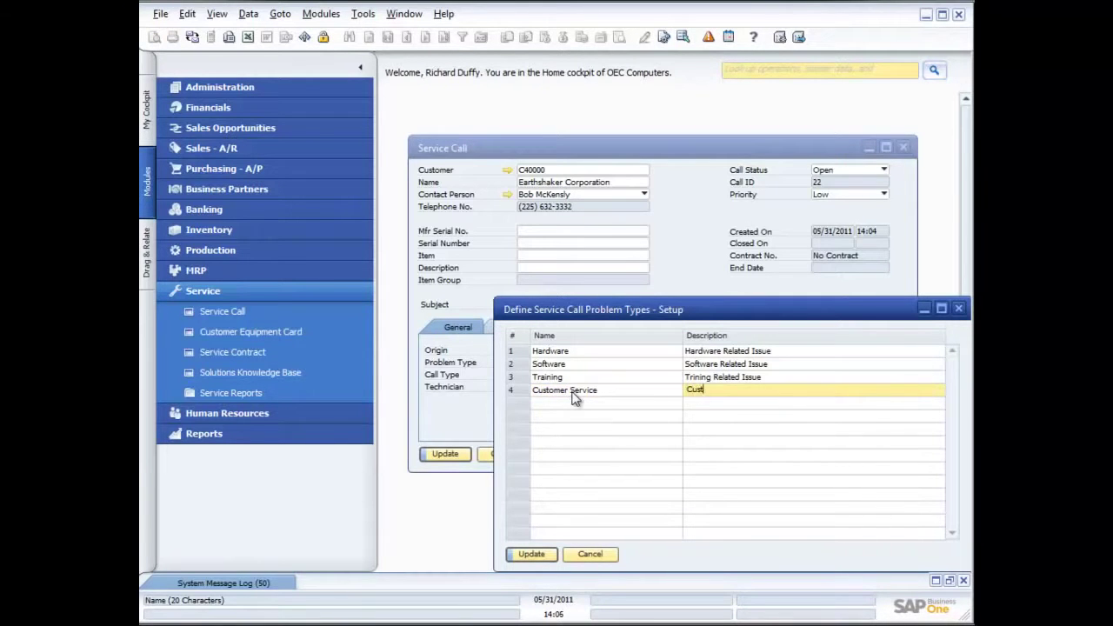
{"action": "type", "text": "vice Issue"}
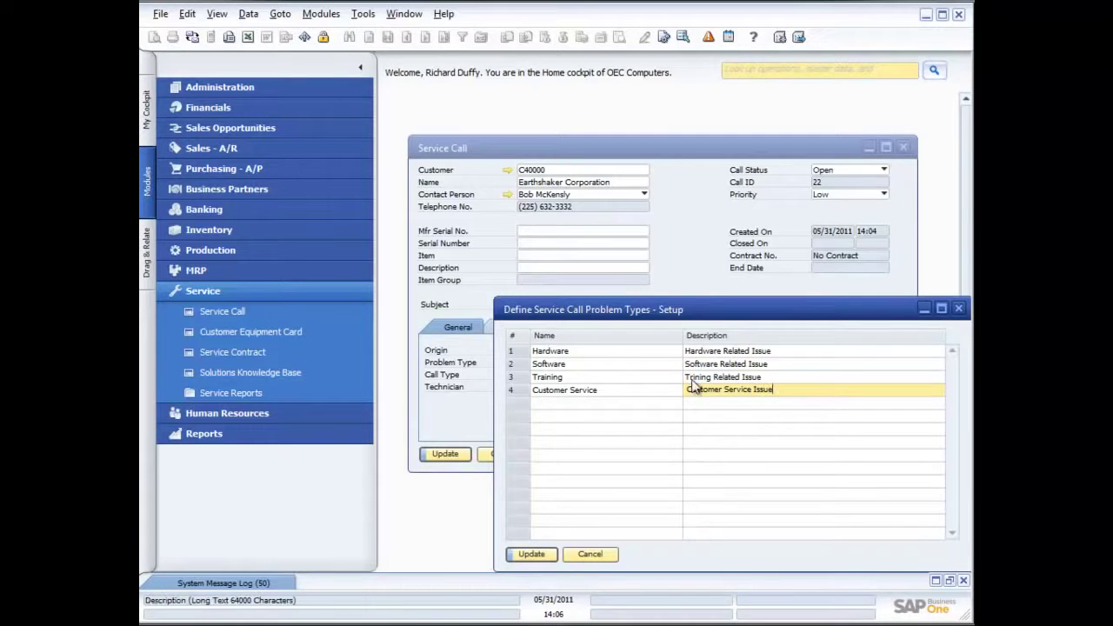
{"action": "left_click", "coordinate": [533, 554]}
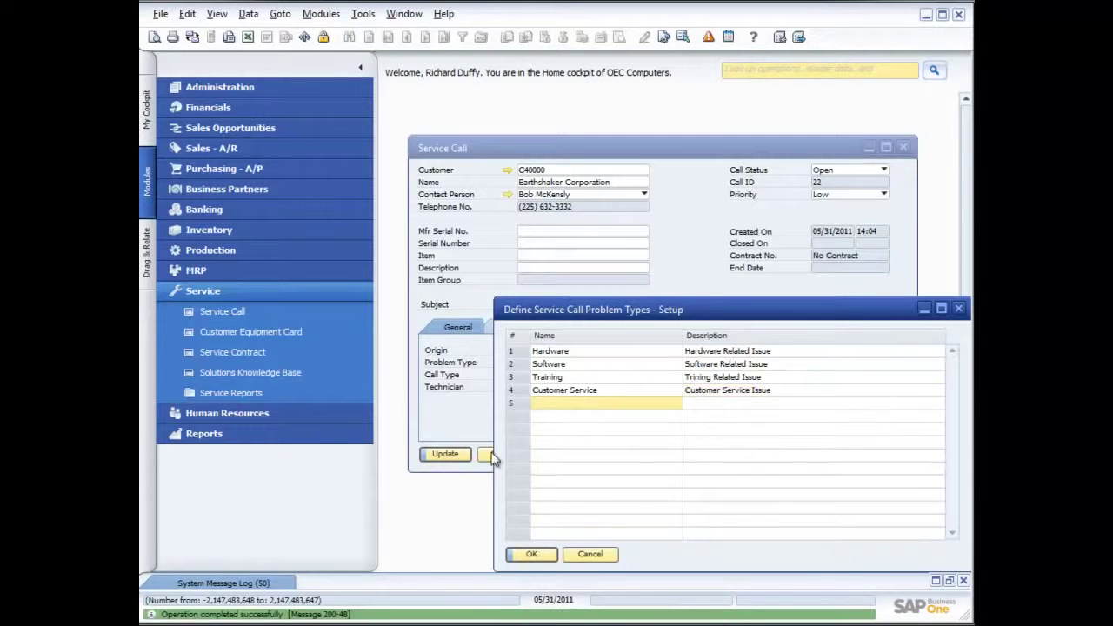
{"action": "left_click", "coordinate": [530, 554]}
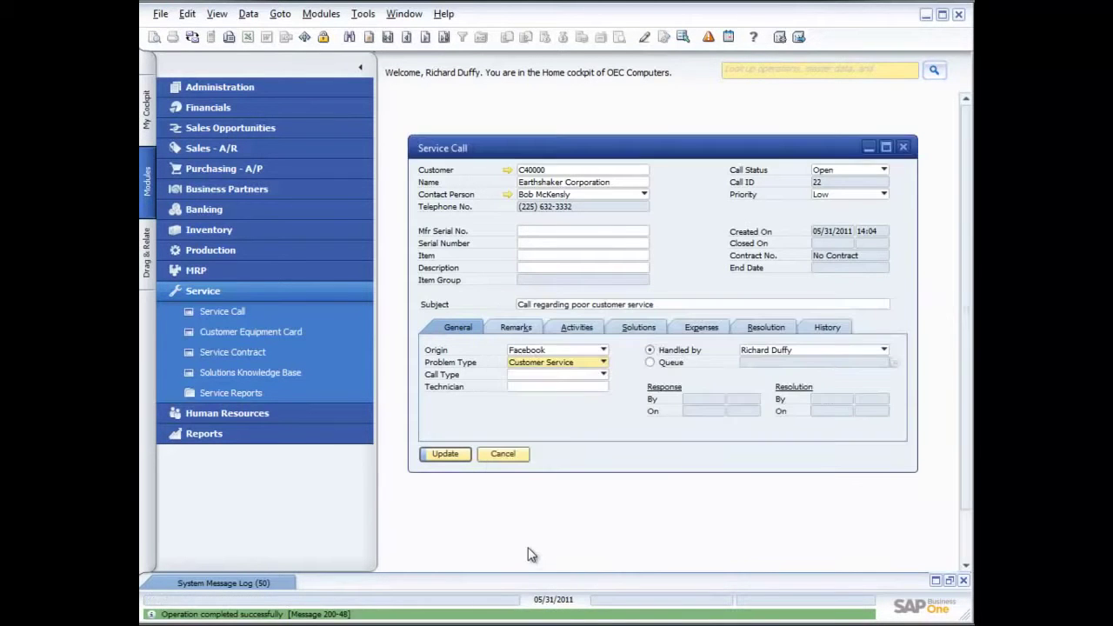
Define a new call type Complaint with the description "Complaint Logging" and apply it to the service call
{"action": "left_click", "coordinate": [605, 376]}
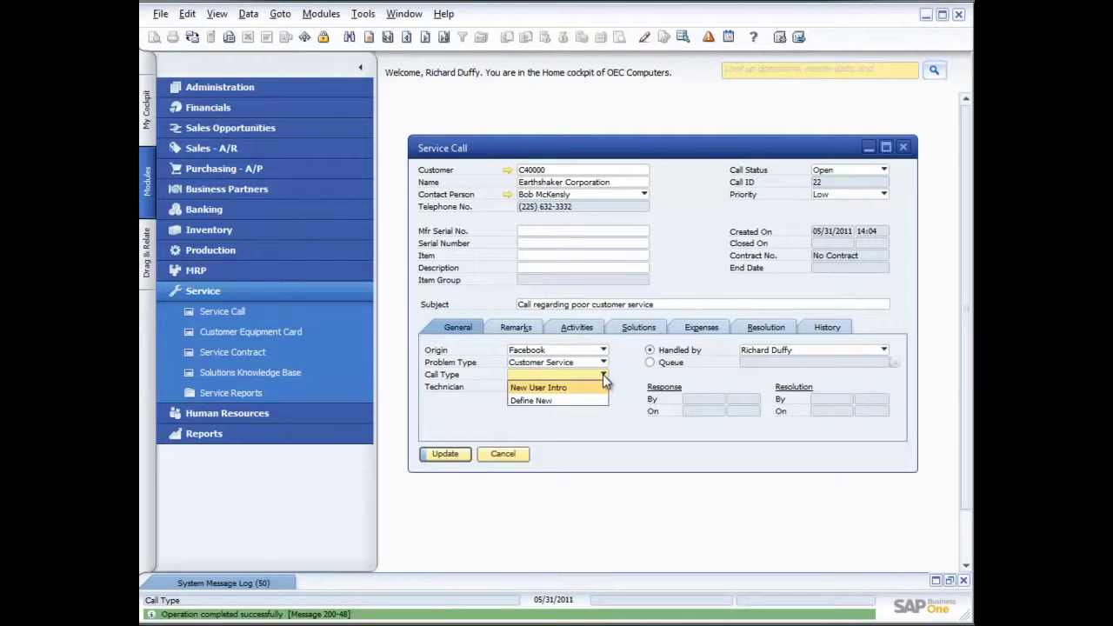
{"action": "left_click", "coordinate": [574, 401]}
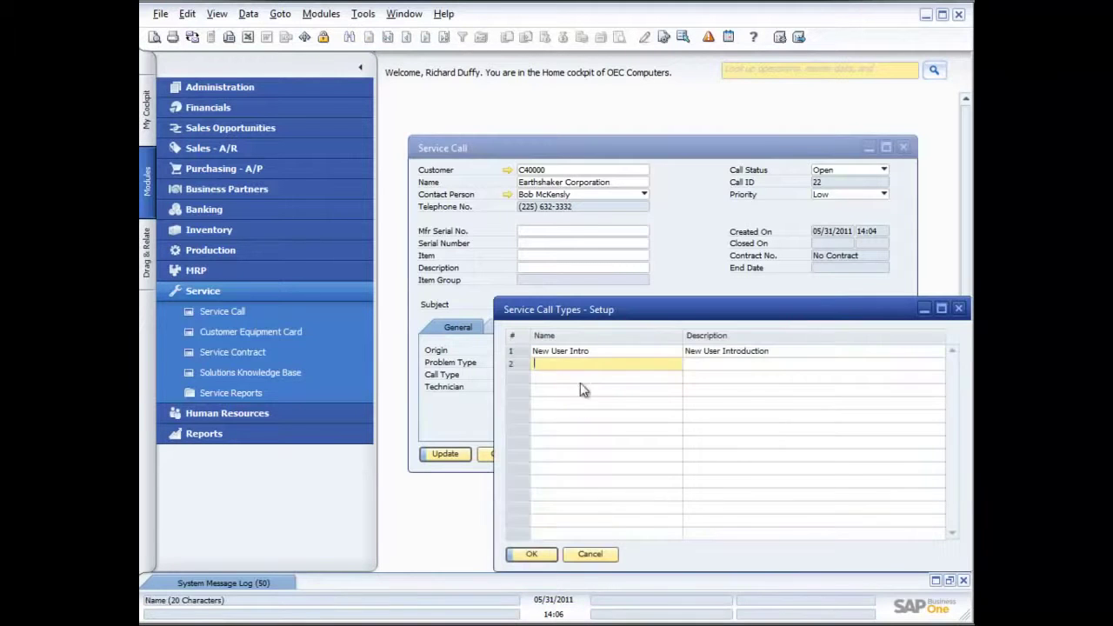
{"action": "type", "text": "Complaint"}
{"action": "key", "text": "Tab"}
{"action": "type", "text": "Complaint Logging"}
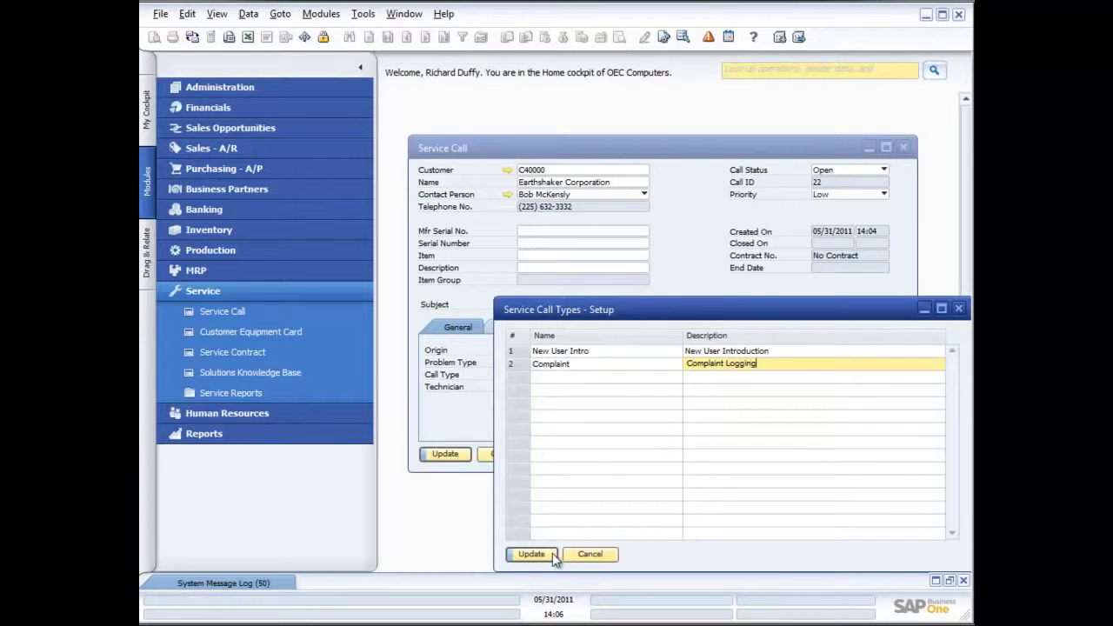
{"action": "left_click", "coordinate": [550, 556]}
{"action": "left_click", "coordinate": [542, 554]}
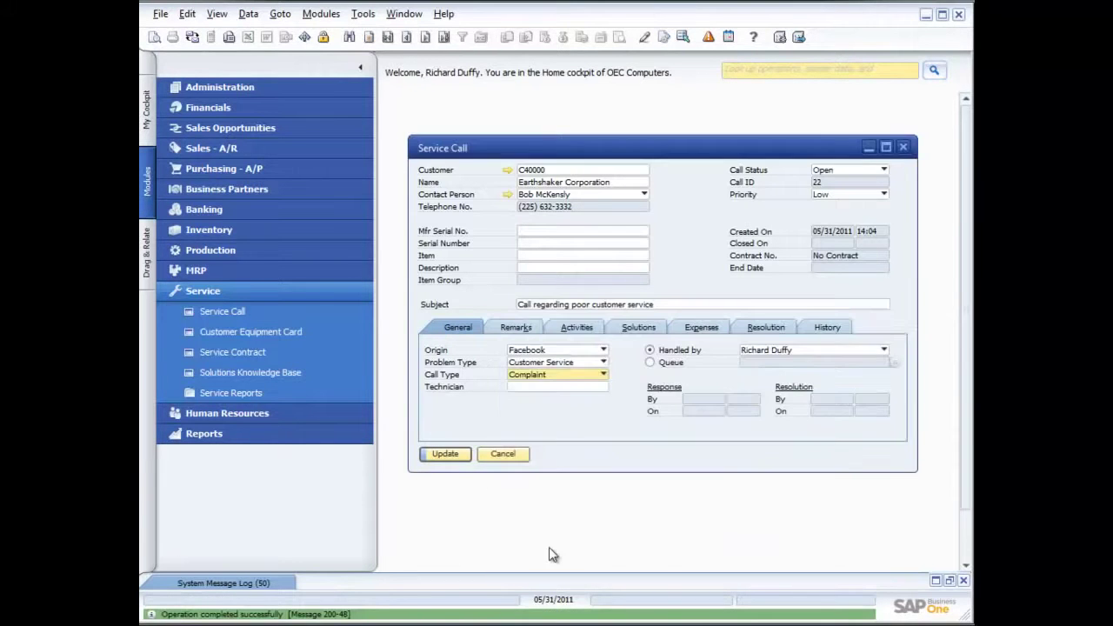
Check which employees are available as technician for the service call, without assigning one
{"action": "left_click", "coordinate": [567, 386]}
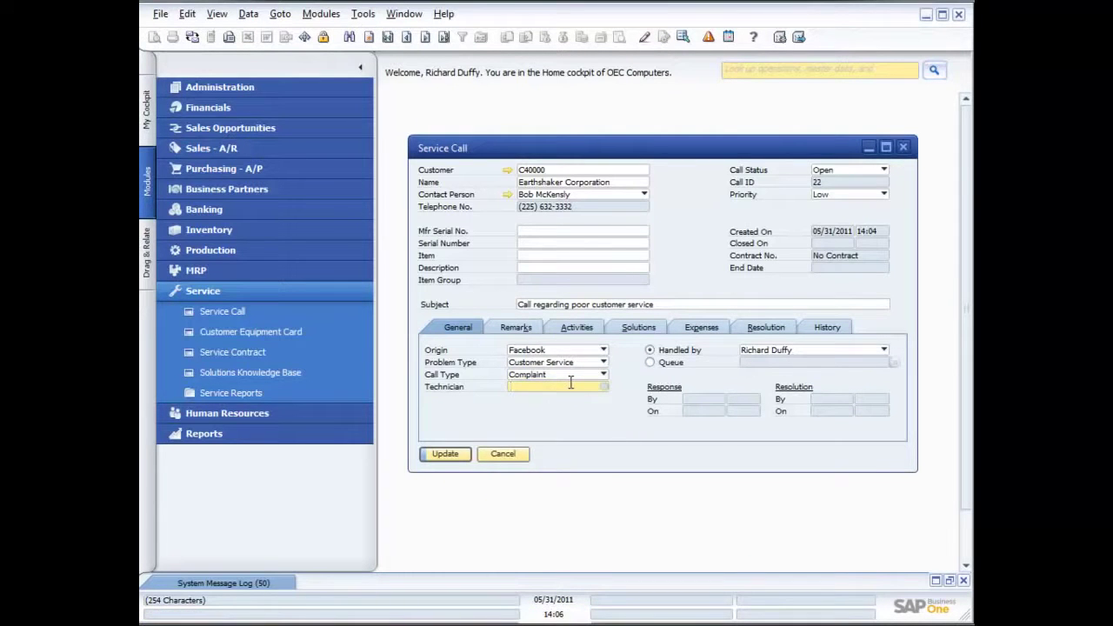
{"action": "left_click", "coordinate": [602, 388]}
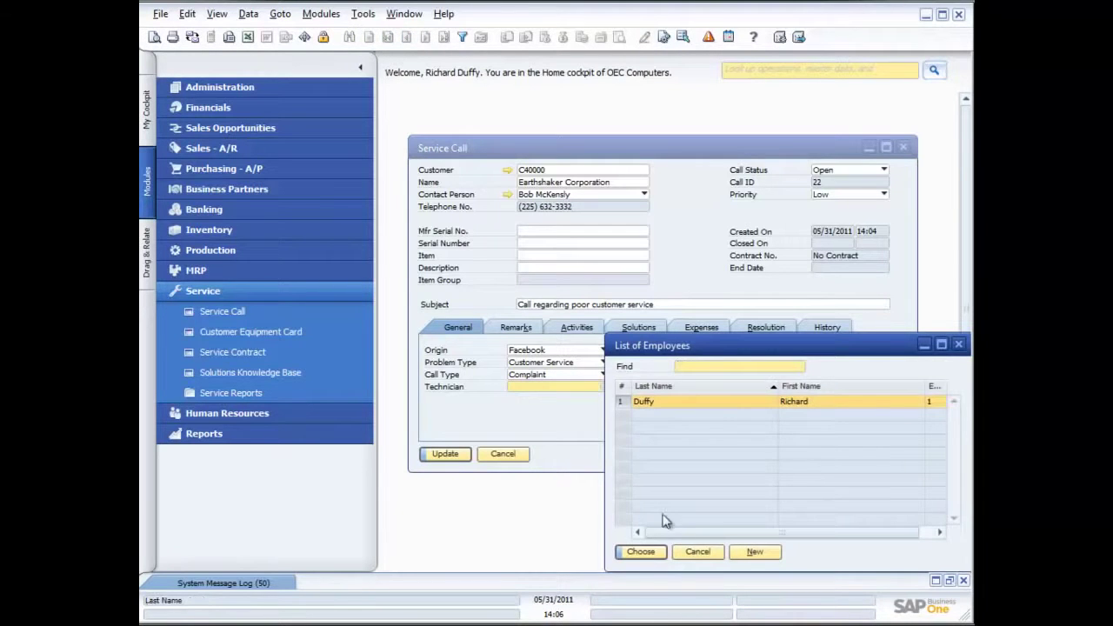
{"action": "left_click", "coordinate": [696, 553]}
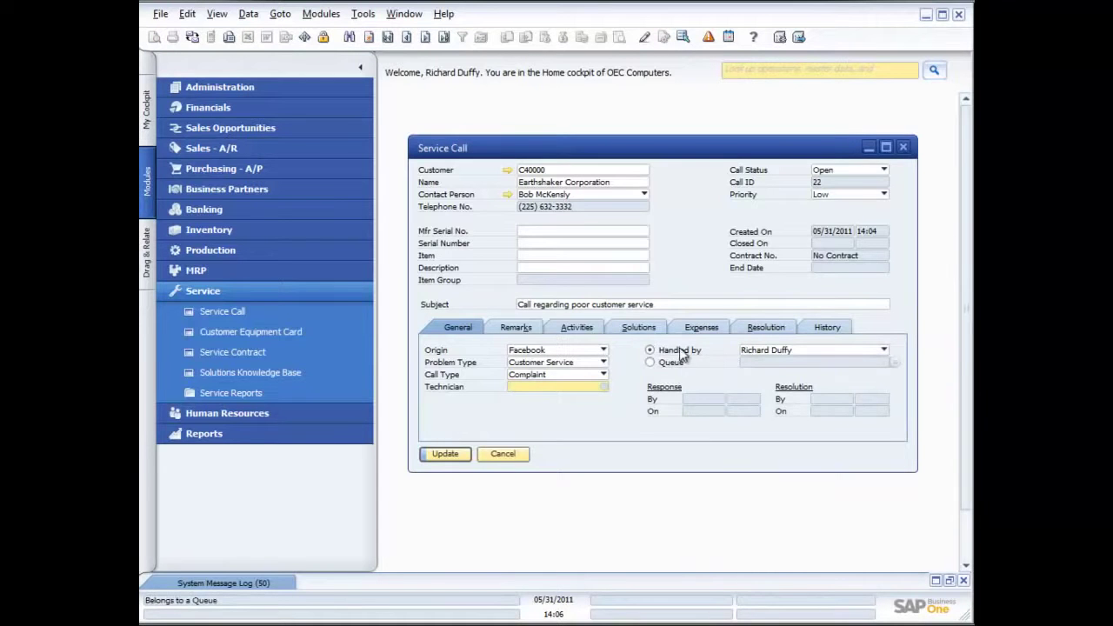
Add a remark to the service call that the contact called with an issue regarding a recent interaction with the field service team
{"action": "left_click", "coordinate": [519, 329]}
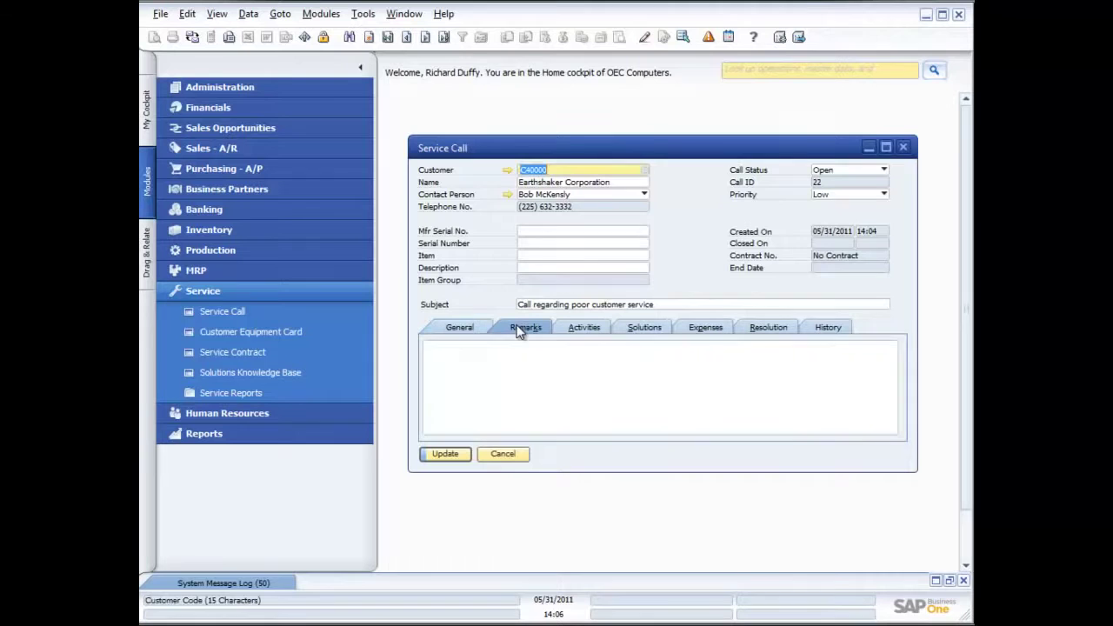
{"action": "left_click", "coordinate": [531, 381]}
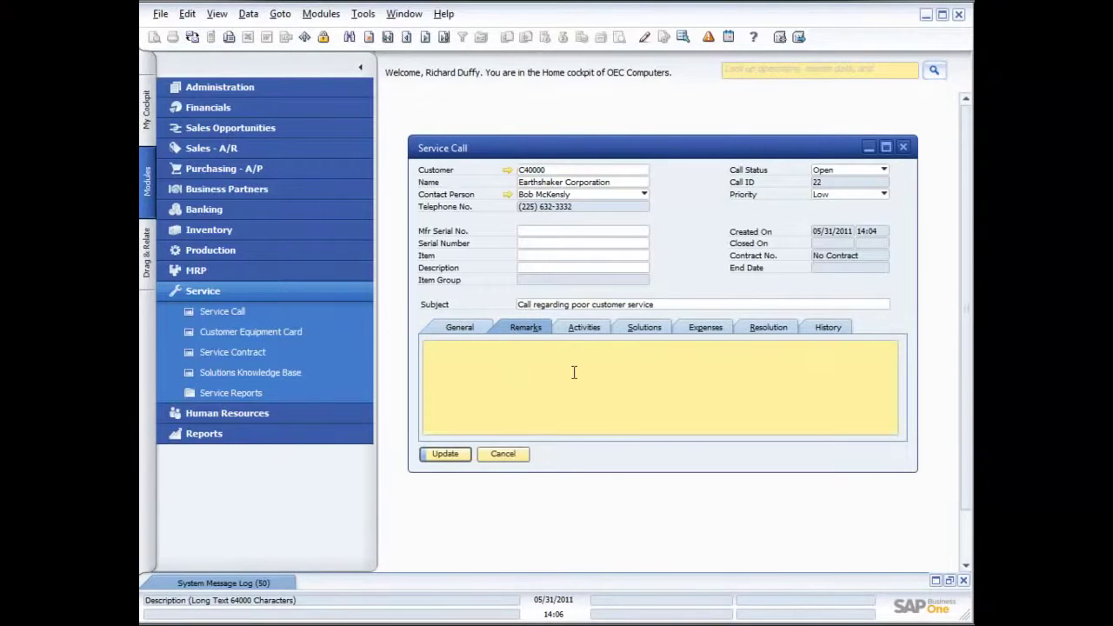
{"action": "type", "text": "Bob called and he had an issue re"}
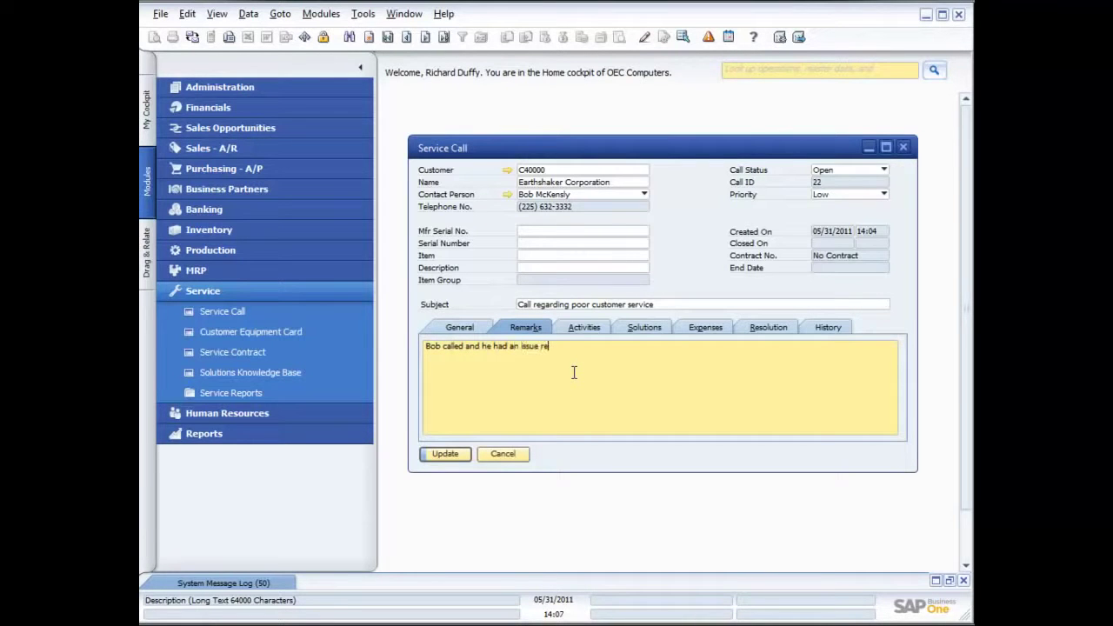
{"action": "type", "text": "garding a recent interaction with the field ser"}
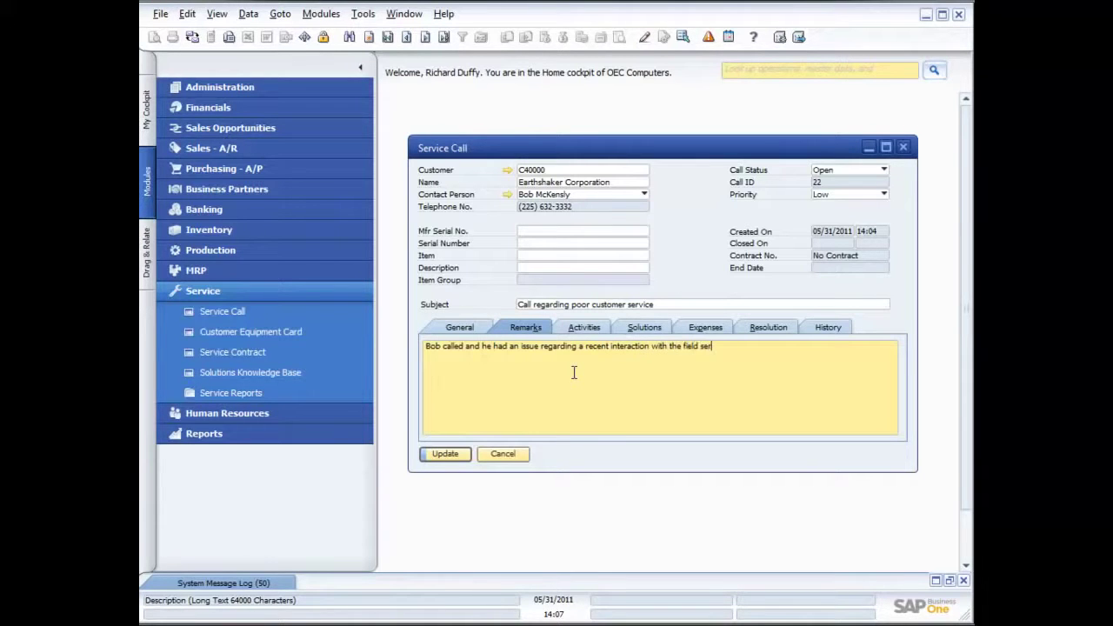
{"action": "type", "text": "vice yeam"}
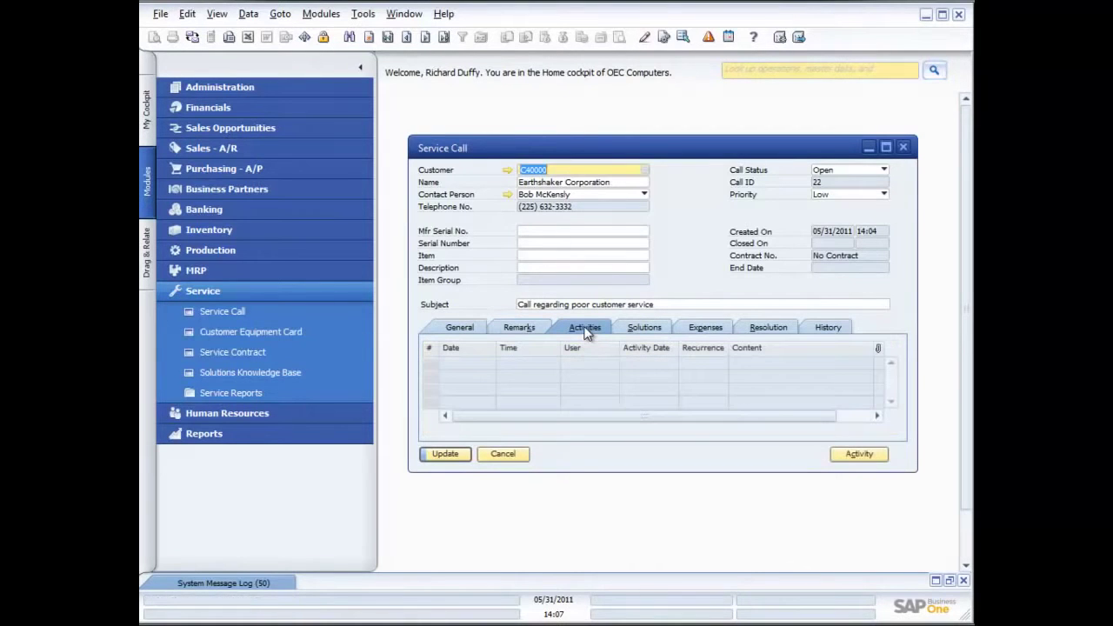
Review the service call's solutions, expenses, resolution and history sections
{"action": "left_click", "coordinate": [642, 327]}
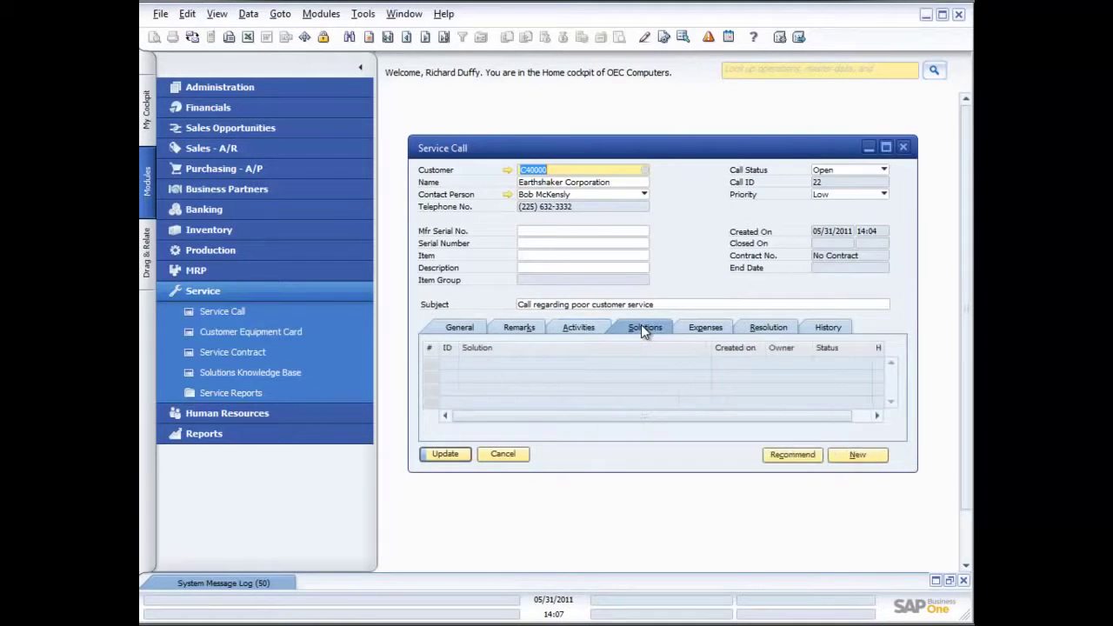
{"action": "left_click", "coordinate": [703, 330]}
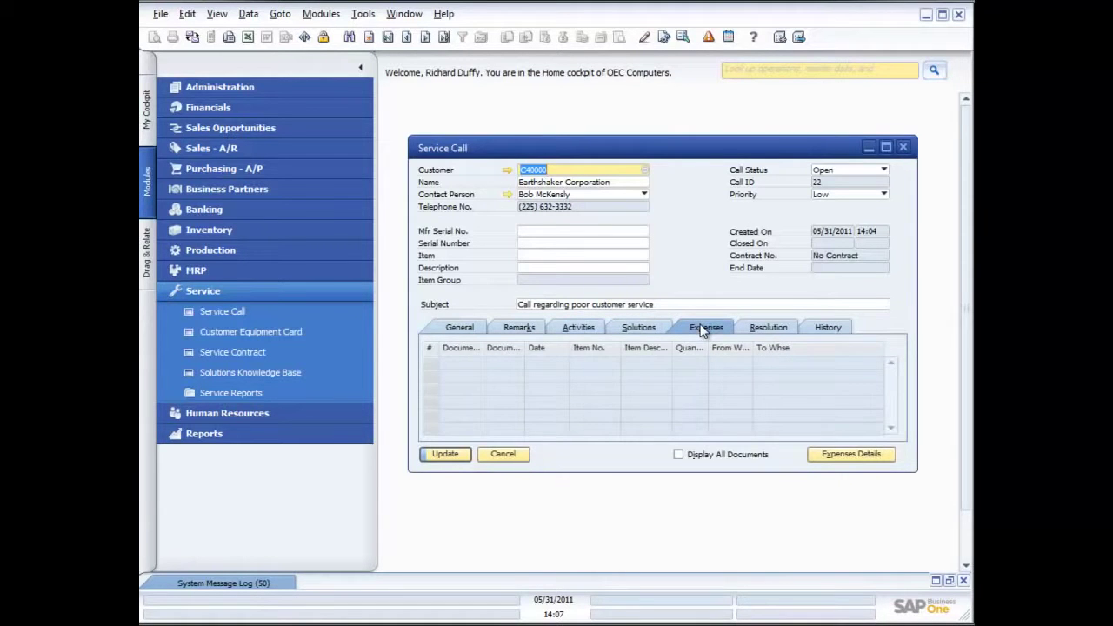
{"action": "left_click", "coordinate": [773, 326]}
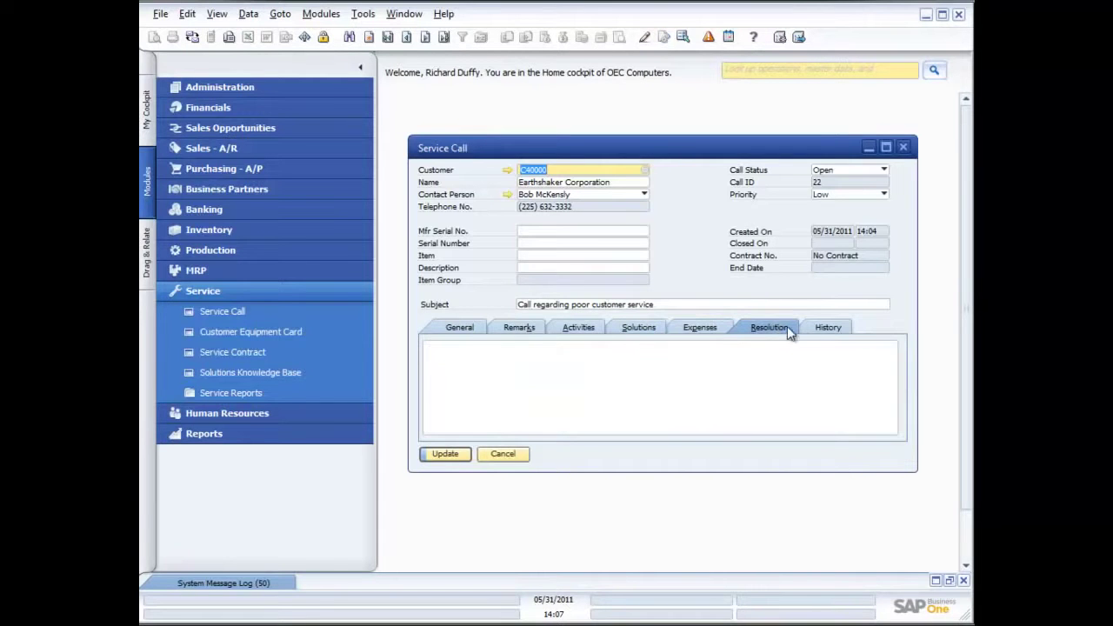
{"action": "left_click", "coordinate": [829, 329]}
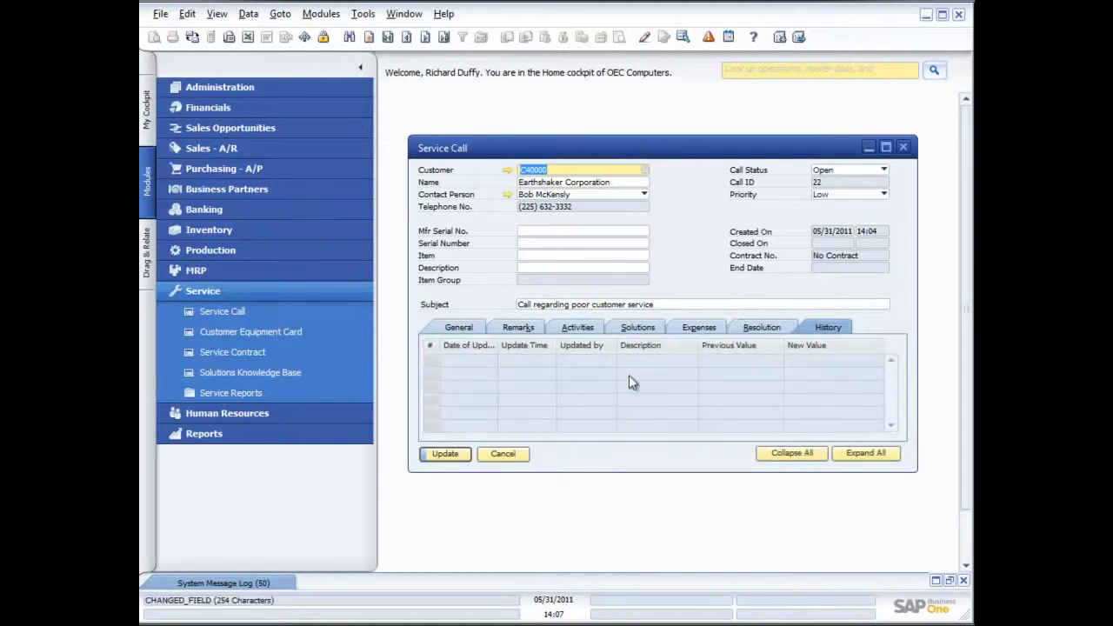
Save the service call, and update it with the employee handling the call assigned as technician
{"action": "left_click", "coordinate": [444, 453]}
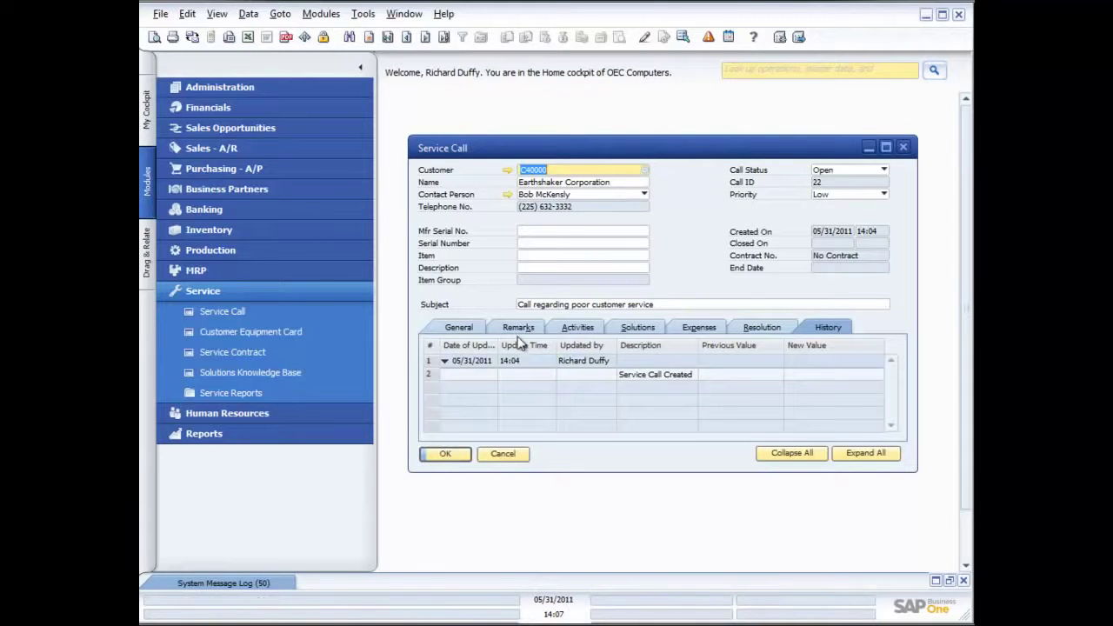
{"action": "left_click", "coordinate": [451, 328]}
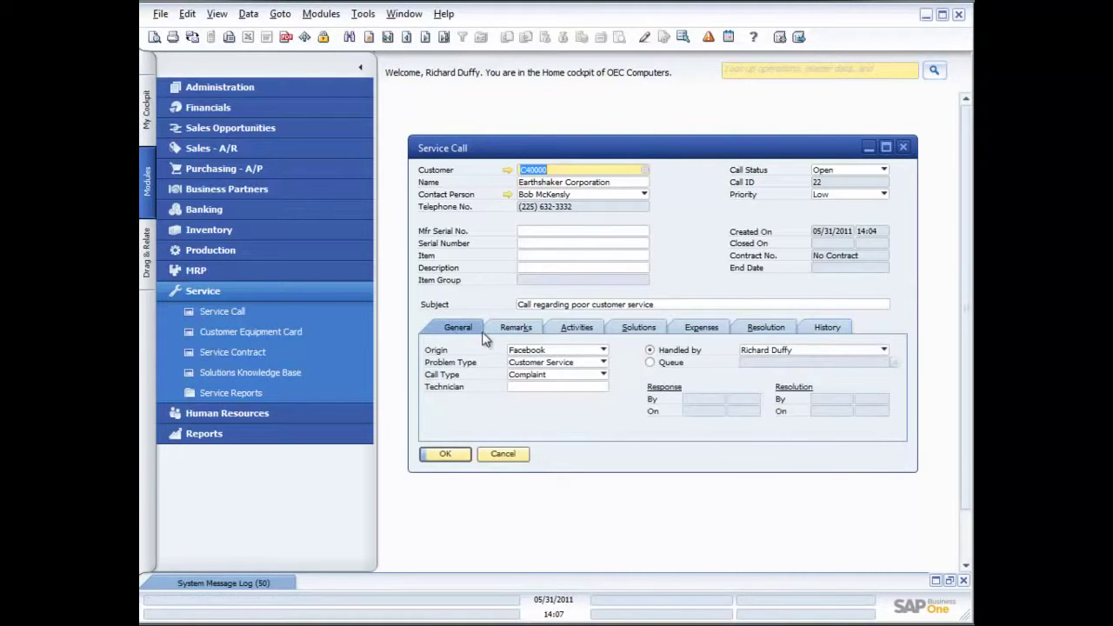
{"action": "left_click", "coordinate": [563, 390]}
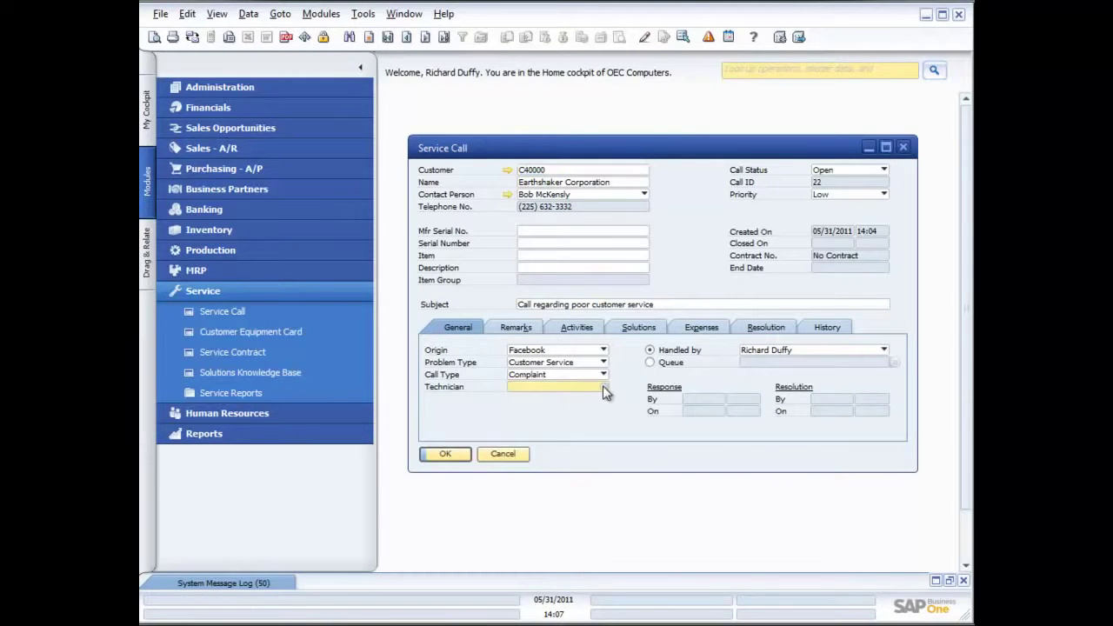
{"action": "left_click", "coordinate": [602, 388]}
{"action": "double_click", "coordinate": [655, 400]}
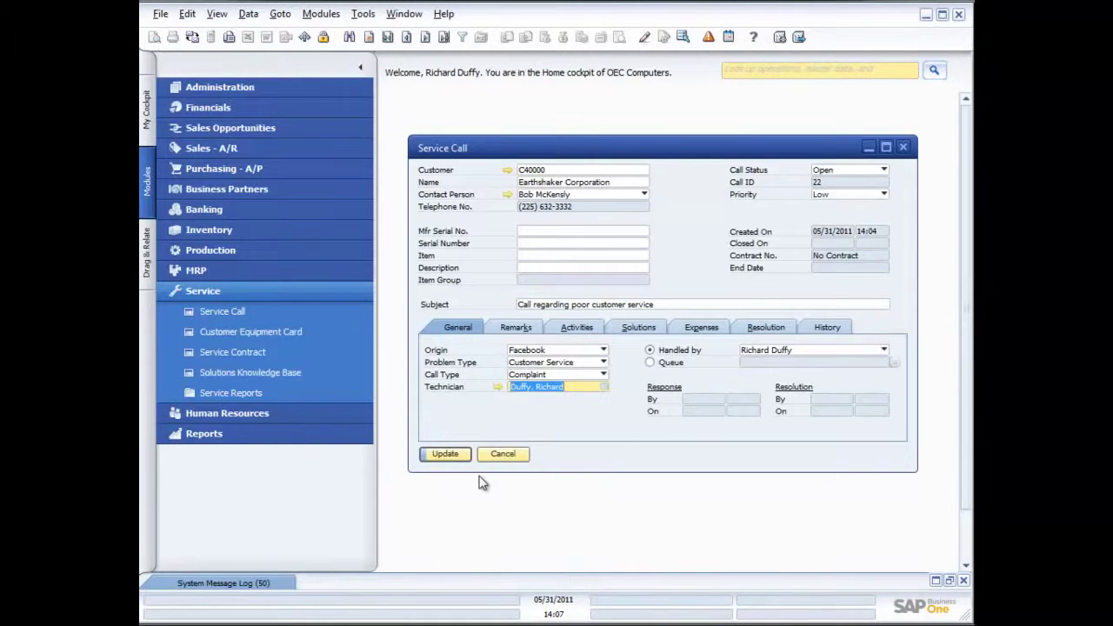
{"action": "left_click", "coordinate": [446, 456]}
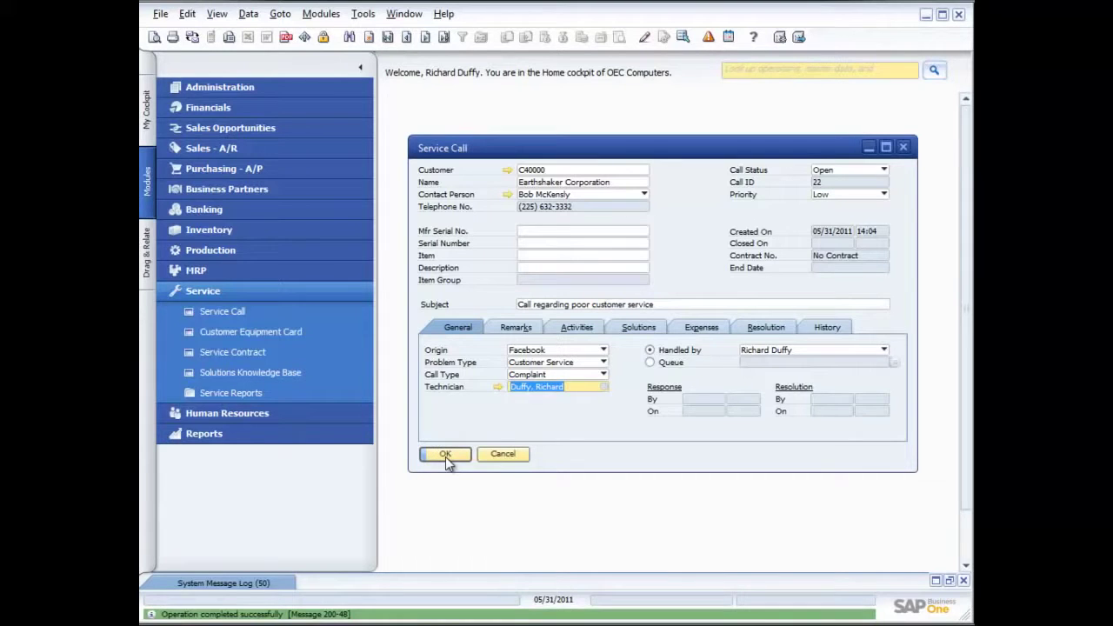
Review the service call's change history, general details and remarks
{"action": "left_click", "coordinate": [814, 327]}
{"action": "left_click", "coordinate": [458, 327]}
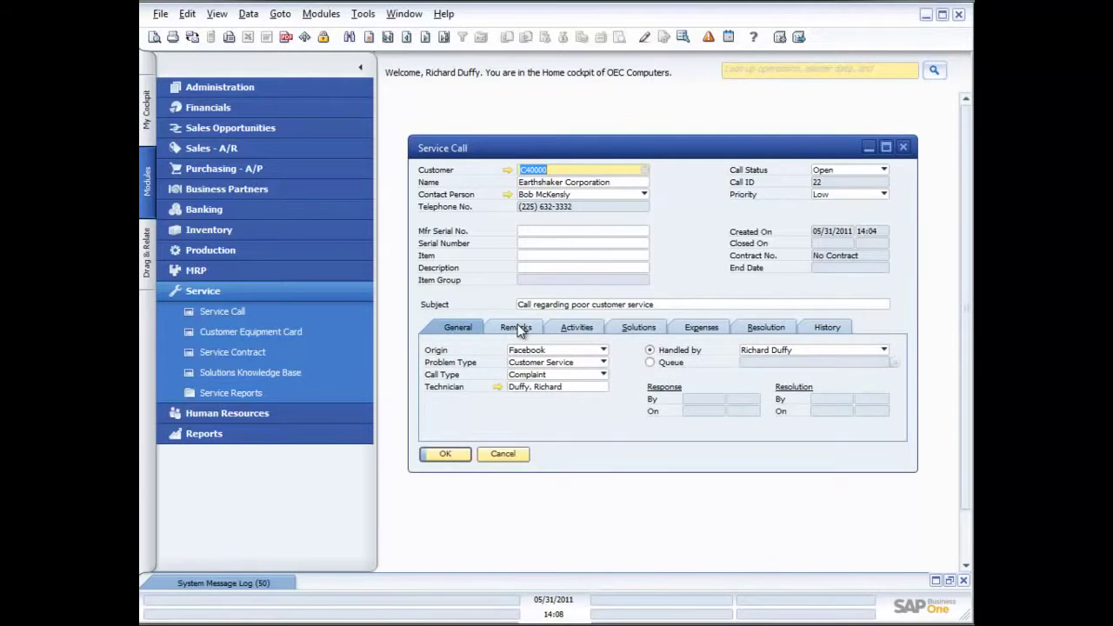
{"action": "left_click", "coordinate": [519, 330]}
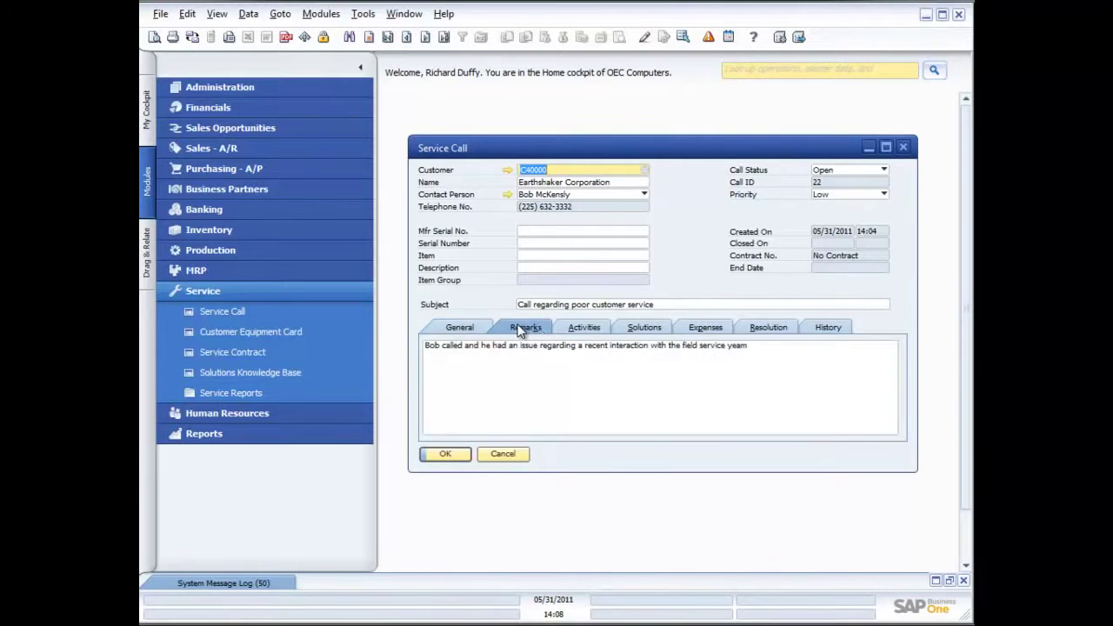
Start a new phone call activity from the service call and set its type to Customer Service
{"action": "left_click", "coordinate": [586, 331]}
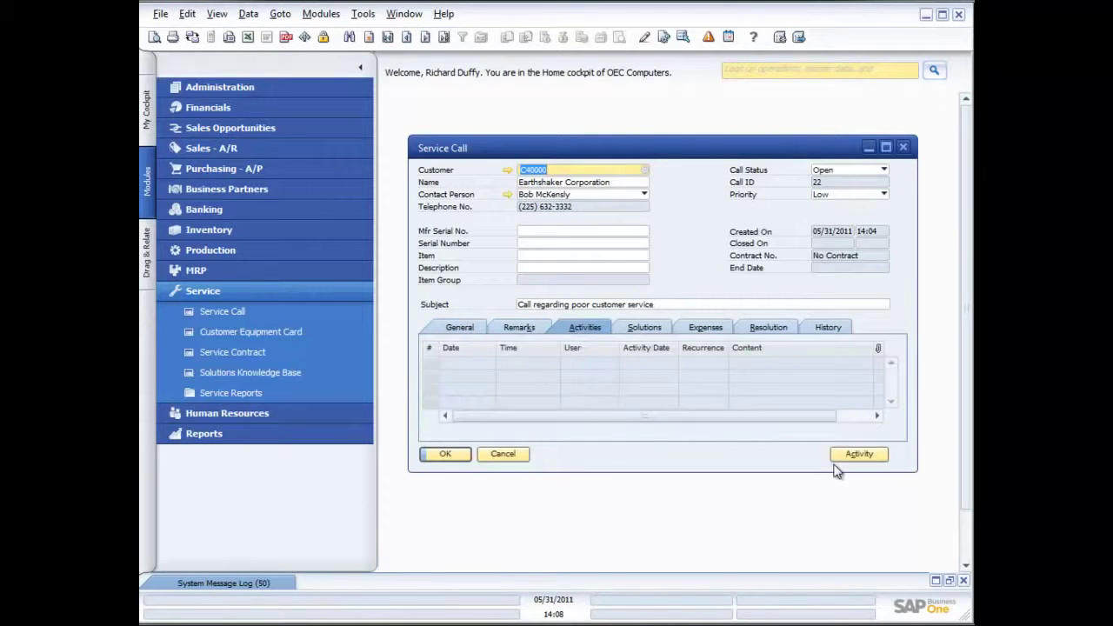
{"action": "left_click", "coordinate": [859, 454]}
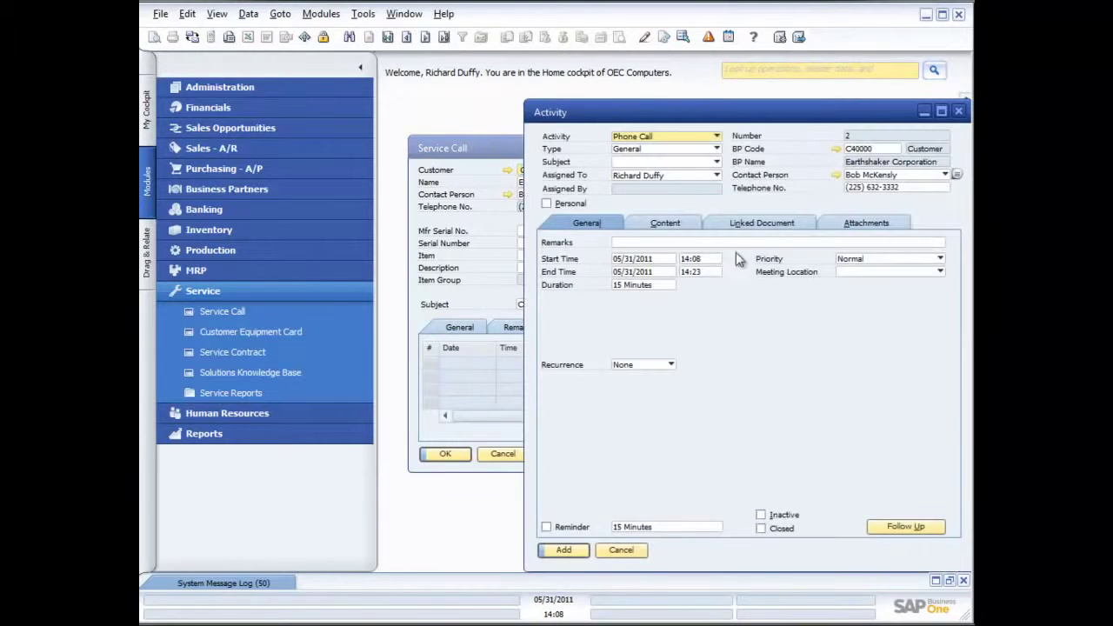
{"action": "left_click_drag", "start_coordinate": [673, 116], "coordinate": [619, 103]}
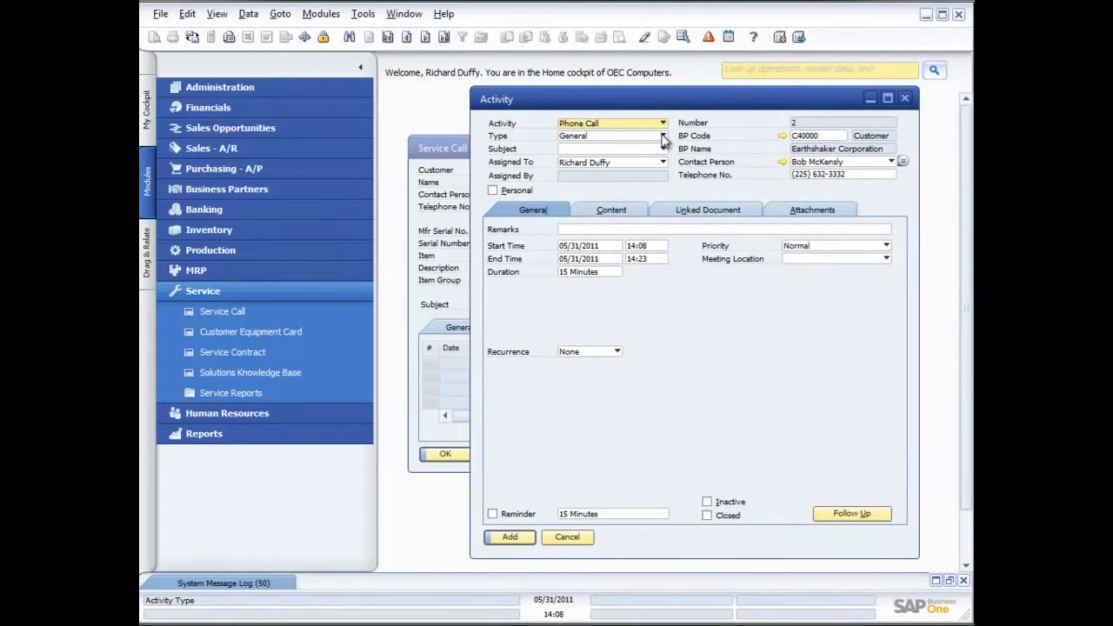
{"action": "left_click", "coordinate": [664, 140]}
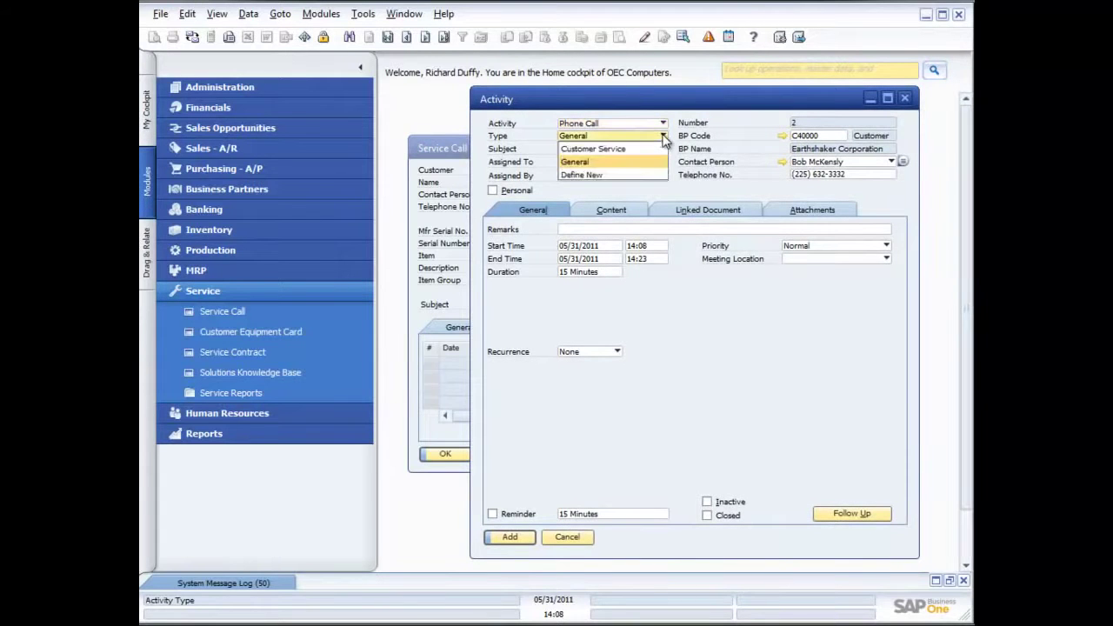
{"action": "left_click", "coordinate": [632, 146]}
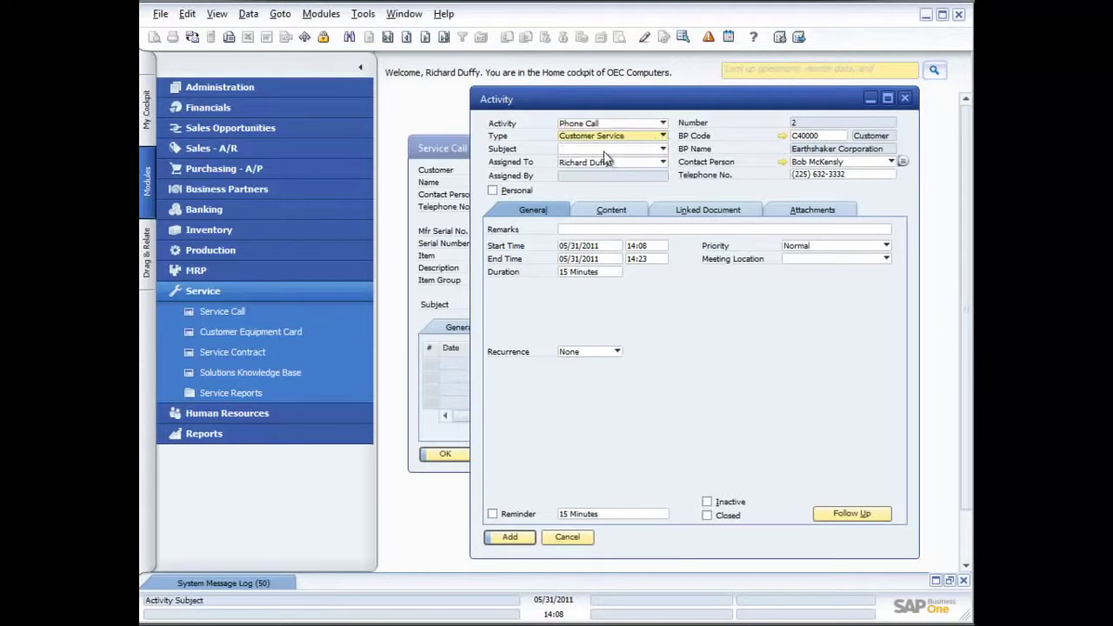
Define a new activity subject "Complaint Follow Up" for the Customer Service type and apply it to the activity
{"action": "left_click", "coordinate": [663, 149]}
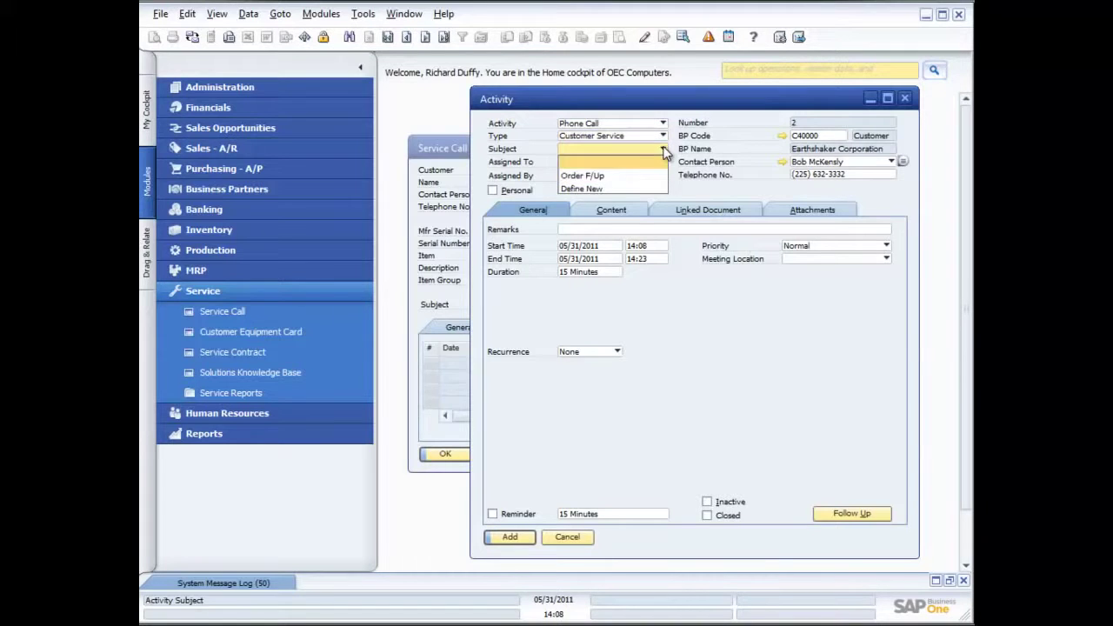
{"action": "left_click", "coordinate": [599, 188]}
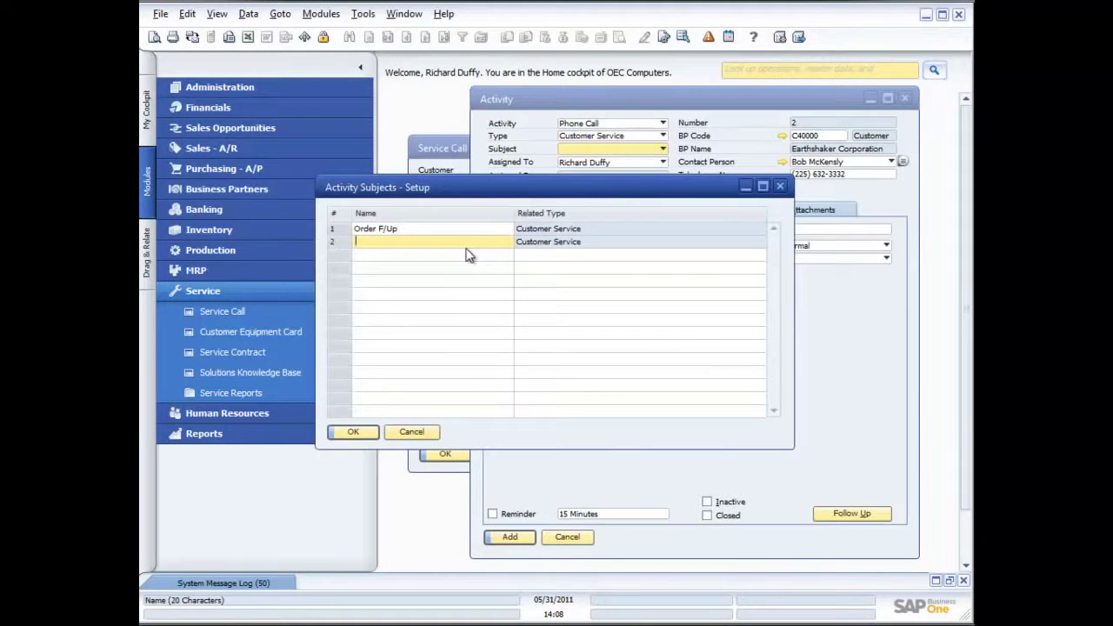
{"action": "type", "text": "Complaint Follow Up"}
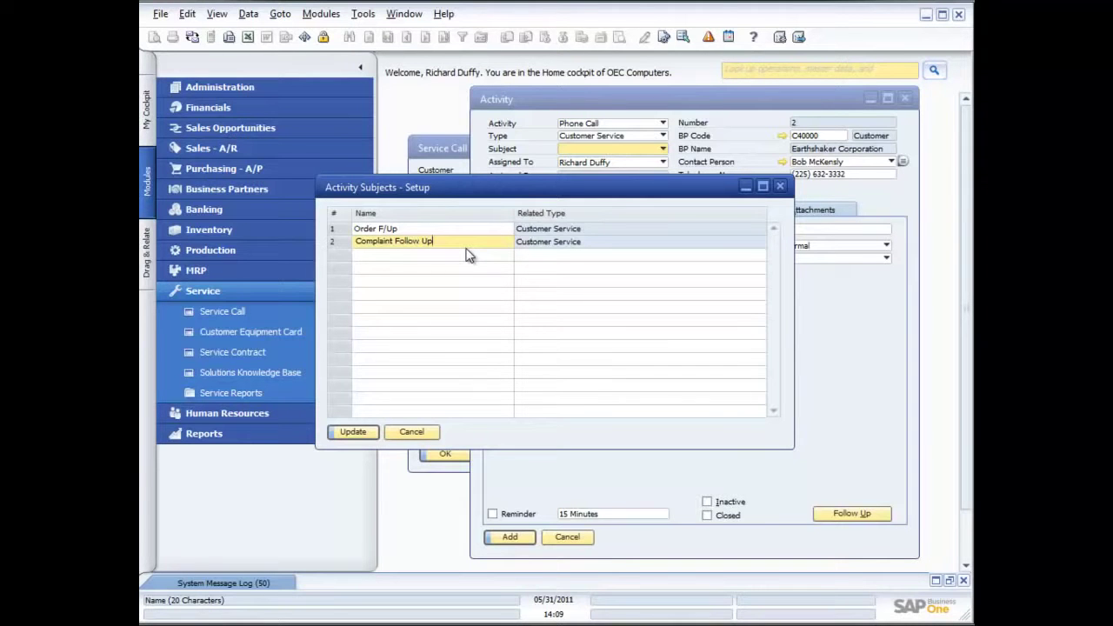
{"action": "left_click", "coordinate": [360, 435]}
{"action": "left_click", "coordinate": [361, 432]}
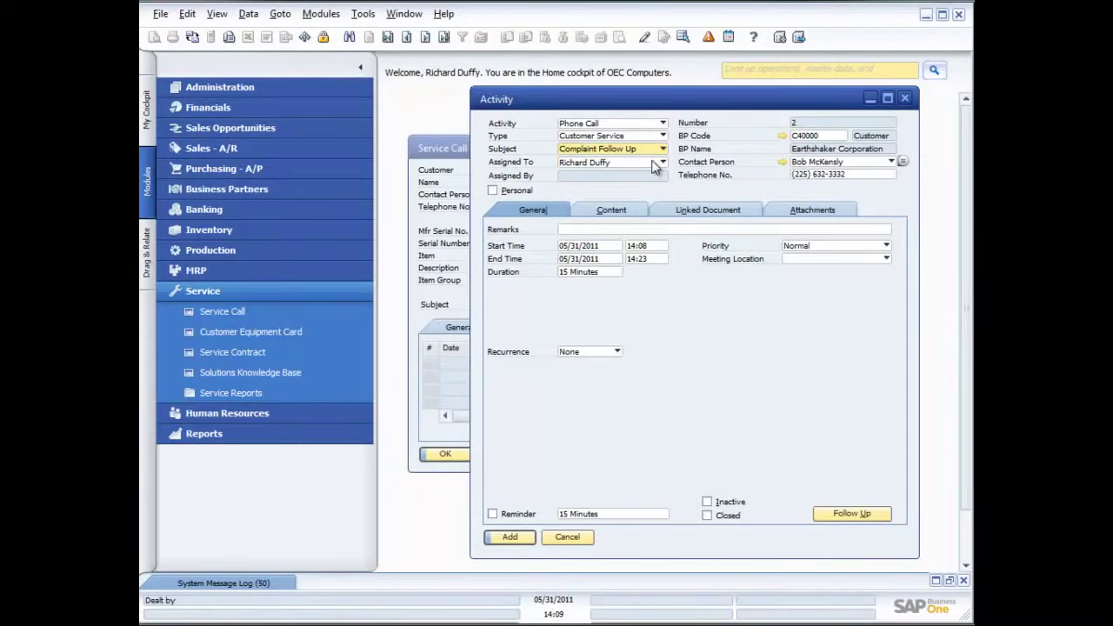
Check which users the activity can be assigned to, keeping the current assignee
{"action": "left_click", "coordinate": [662, 163]}
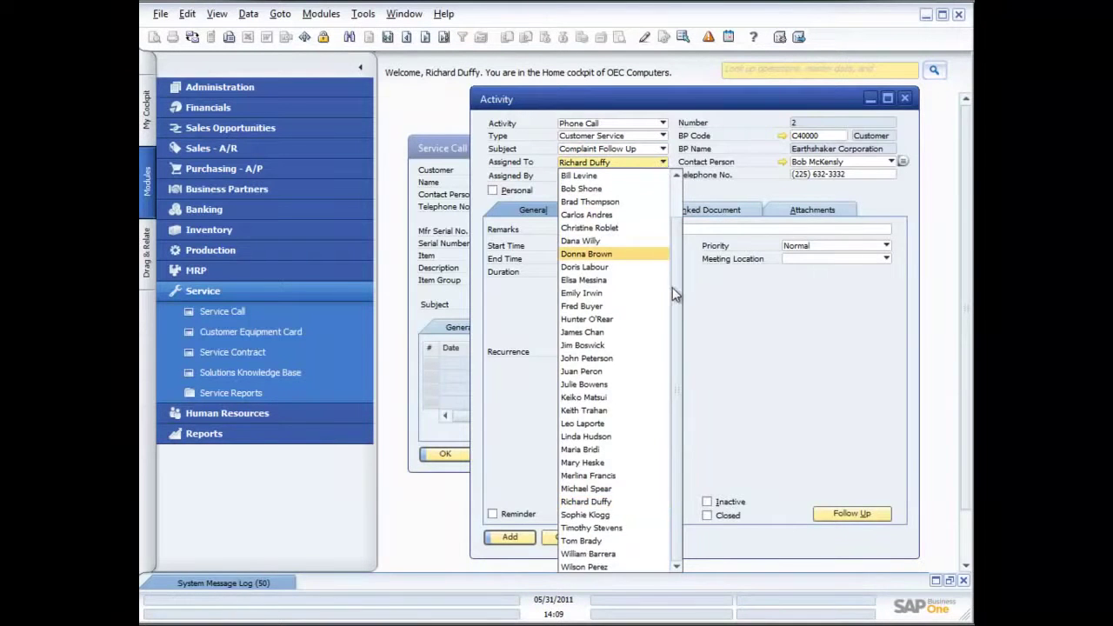
{"action": "scroll", "coordinate": [676, 311], "scroll_direction": "up", "scroll_amount": 1}
{"action": "scroll", "coordinate": [678, 257], "scroll_direction": "down", "scroll_amount": 1}
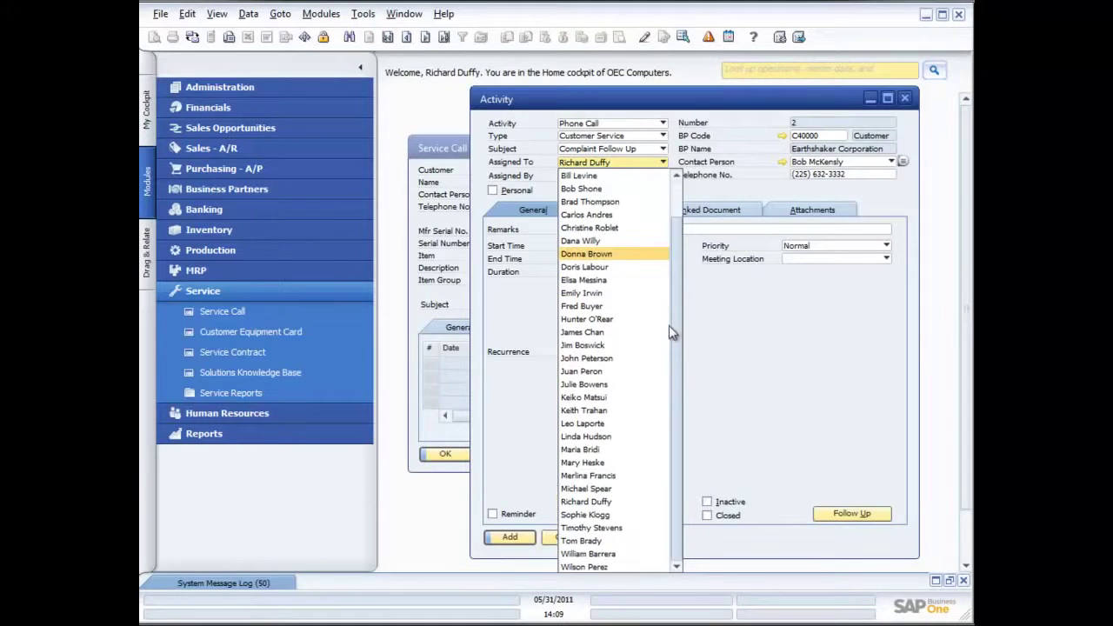
{"action": "left_click", "coordinate": [624, 502]}
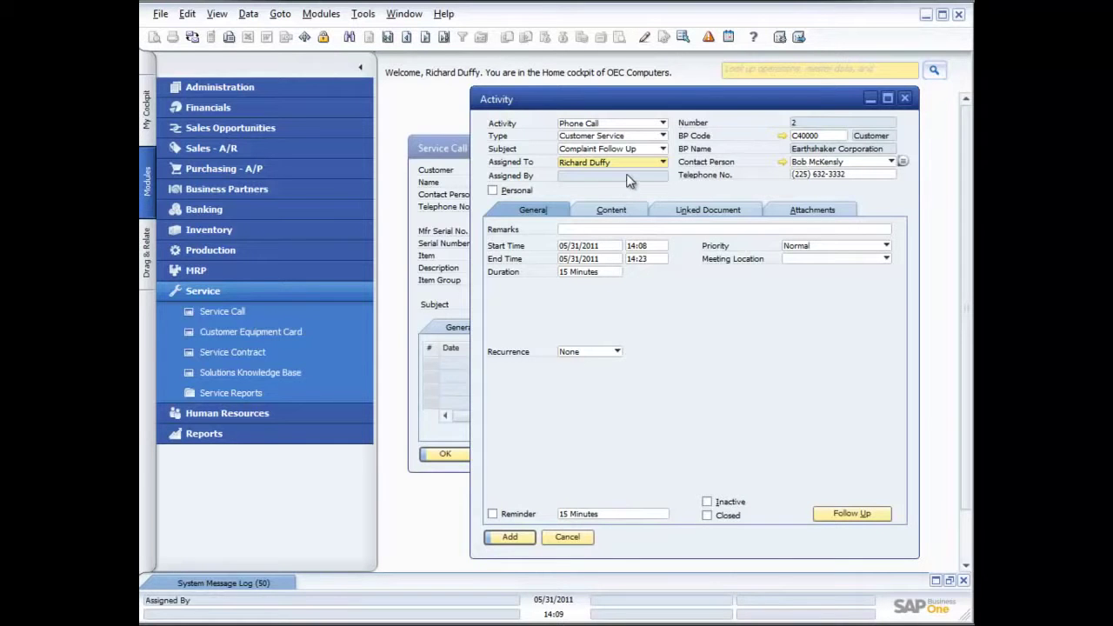
Enter an activity remark that the contact was called to explain the situation and offered discount
{"action": "left_click", "coordinate": [601, 227]}
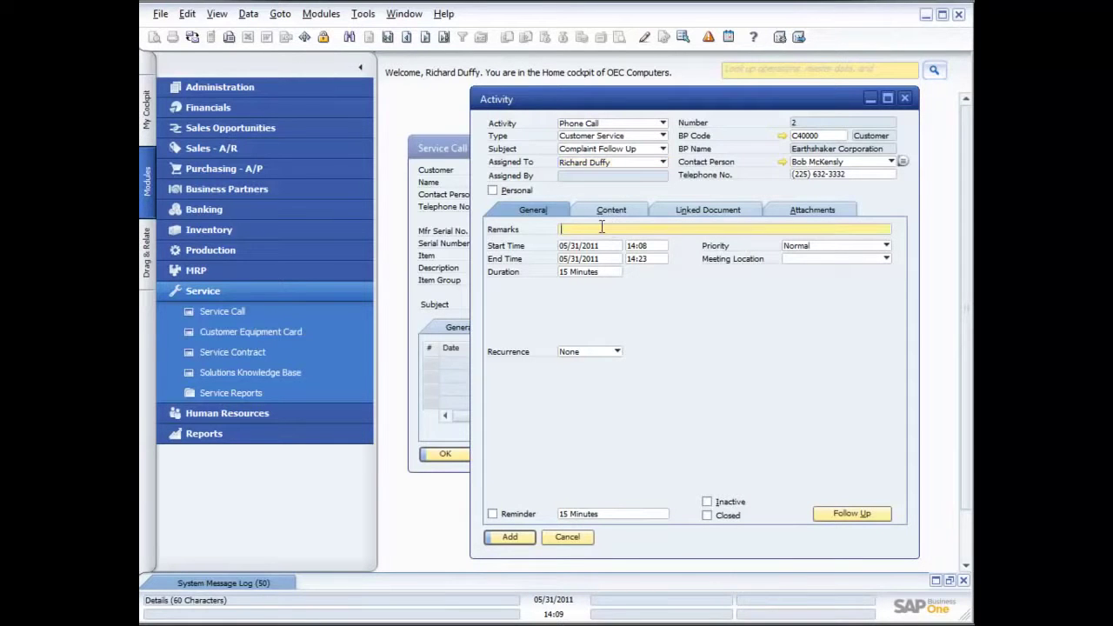
{"action": "type", "text": "Called bob to explain the situaltion and offered to discu"}
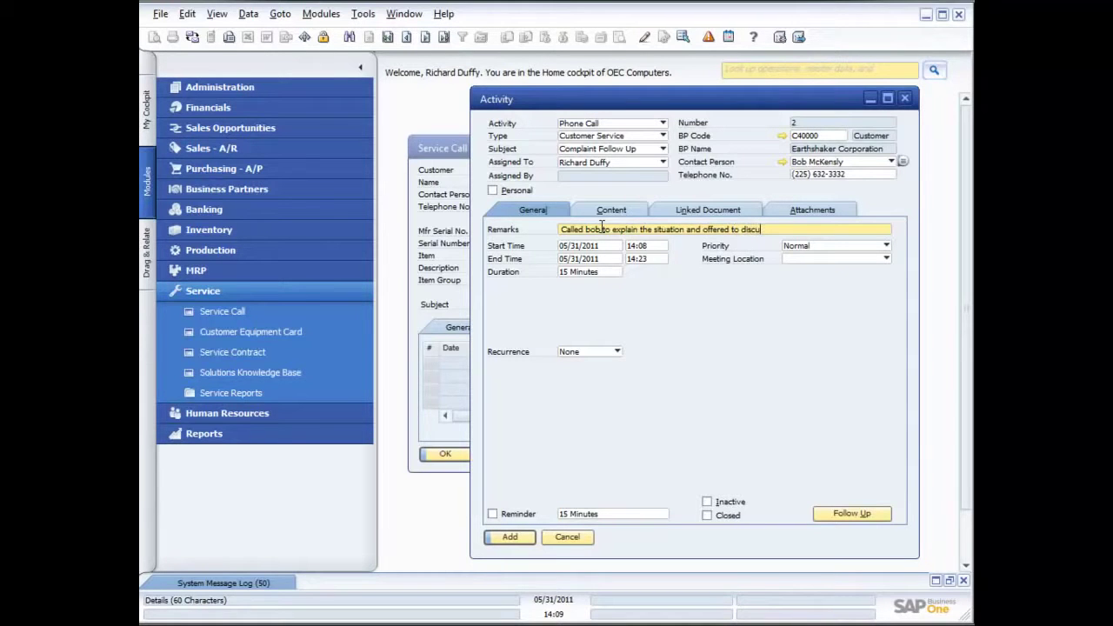
{"action": "type", "text": "ount"}
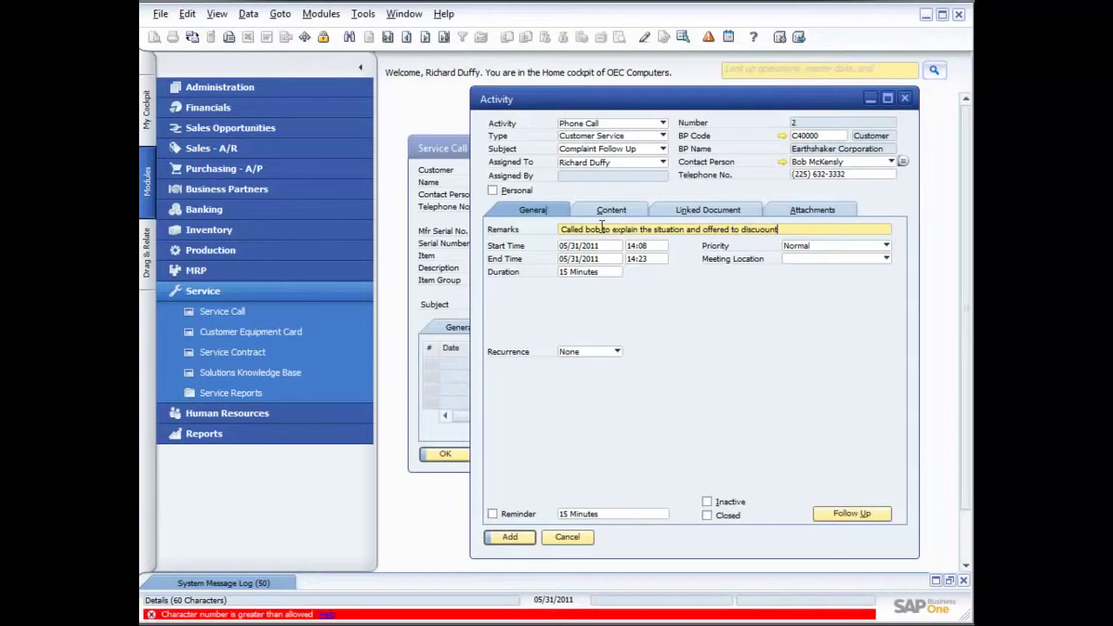
{"action": "key", "text": "BackSpace"}
{"action": "key", "text": "BackSpace"}
{"action": "key", "text": "BackSpace"}
{"action": "key", "text": "BackSpace"}
{"action": "key", "text": "BackSpace"}
{"action": "key", "text": "BackSpace"}
{"action": "key", "text": "BackSpace"}
{"action": "key", "text": "BackSpace"}
{"action": "key", "text": "BackSpace"}
{"action": "key", "text": "BackSpace"}
{"action": "key", "text": "BackSpace"}
{"action": "key", "text": "BackSpace"}
{"action": "type", "text": "discount"}
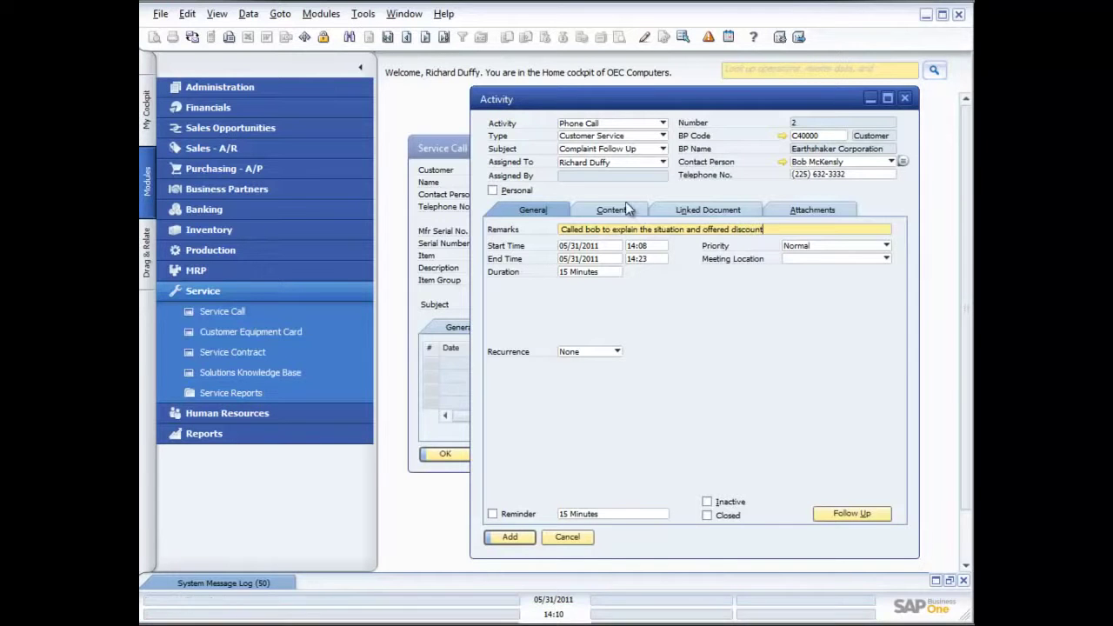
Describe in the activity's content the 5% maintenance renewal discount offered as an apology for the poor experience, and the contact's happiness with the resolution
{"action": "left_click", "coordinate": [614, 213]}
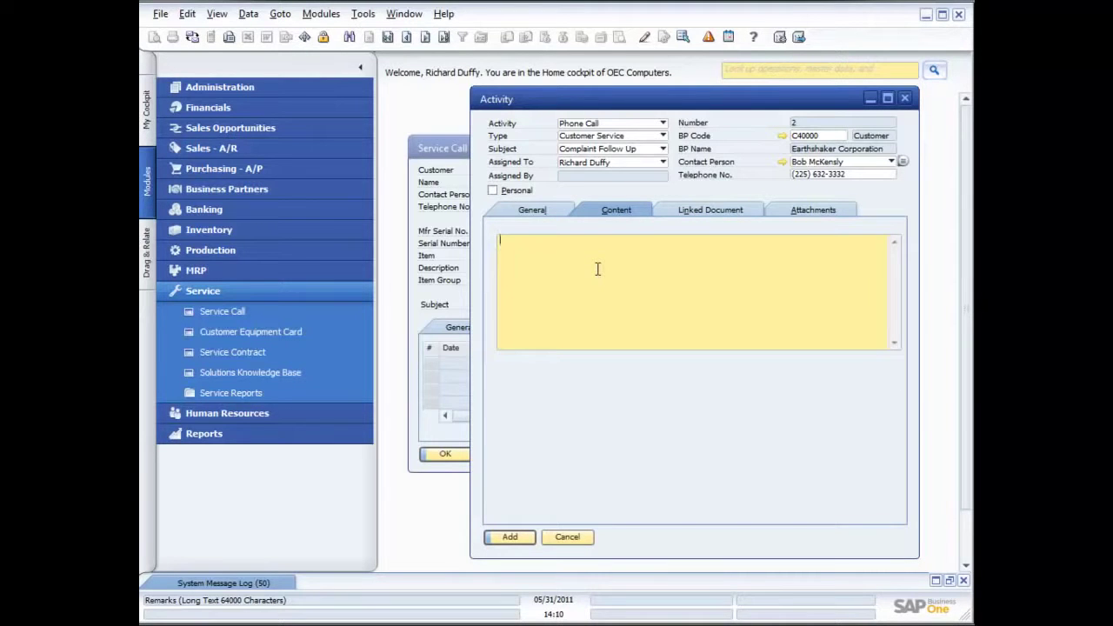
{"action": "type", "text": "Offered Bob a 5% discount when "}
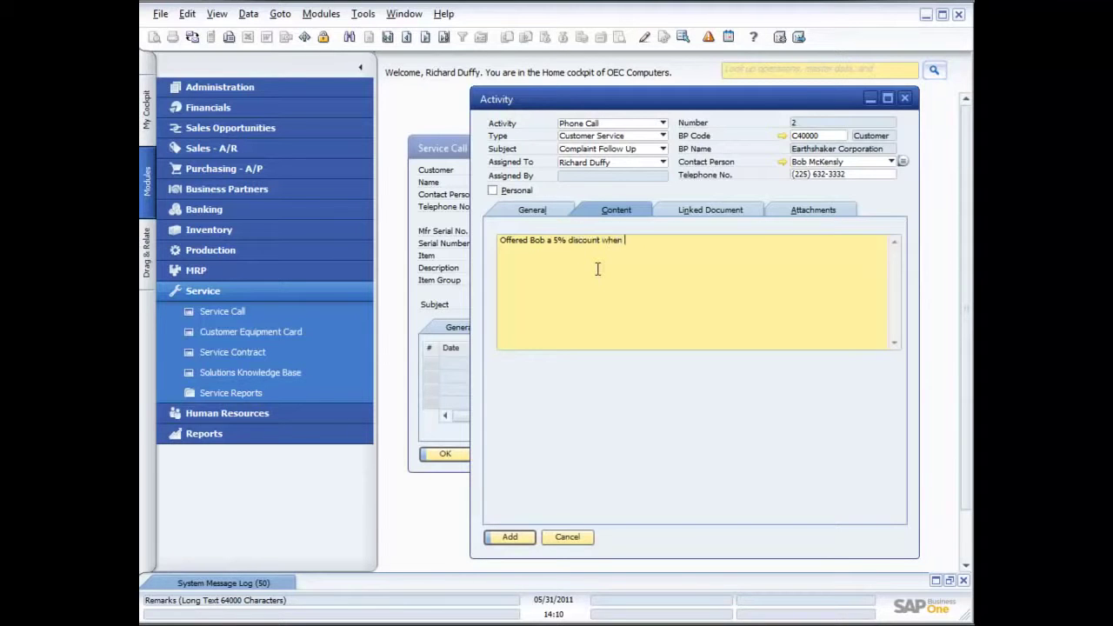
{"action": "type", "text": "he renews his maintenance to say so"}
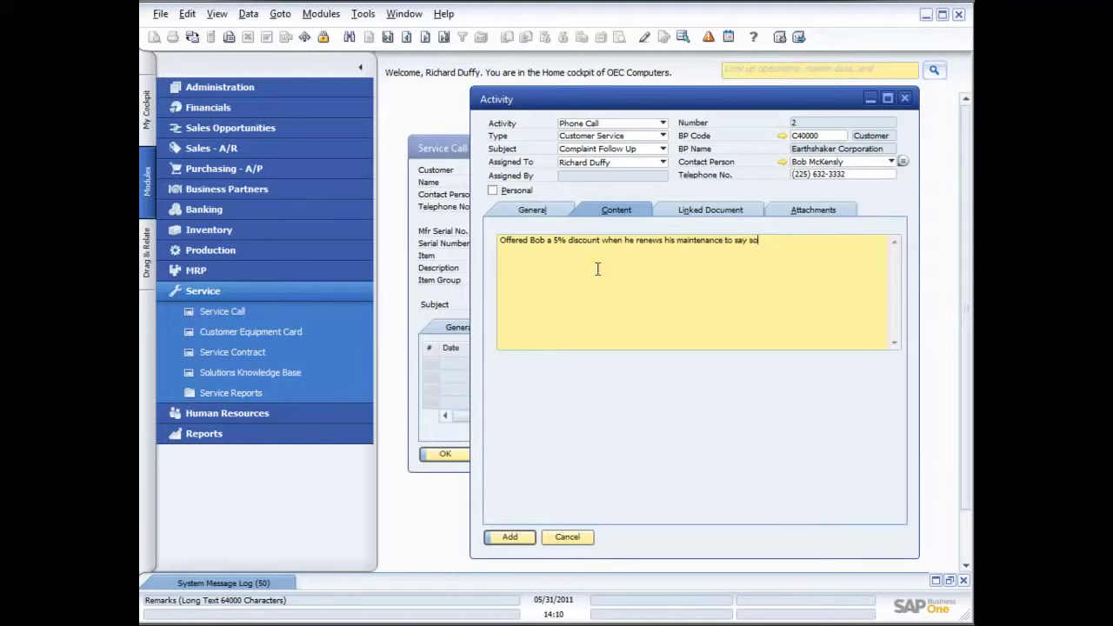
{"action": "type", "text": "rry for the poor experience. bob m"}
{"action": "type", "text": "as happy with the "}
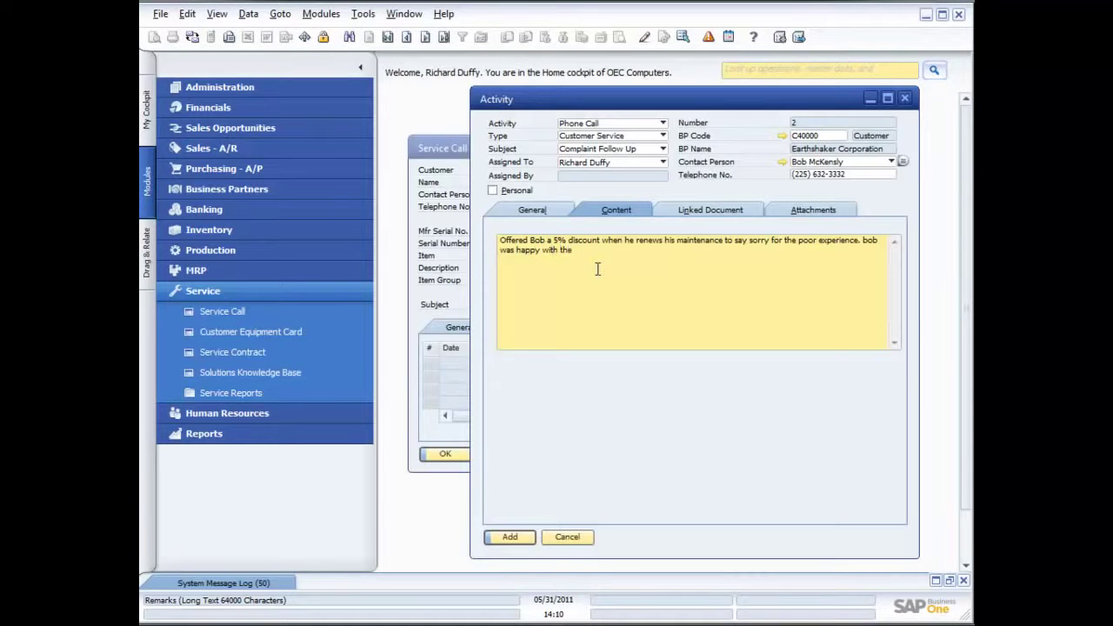
{"action": "type", "text": "resolution."}
Link the activity to the first sales order listed for Earthshaker Corporation and return to its general details
{"action": "left_click", "coordinate": [713, 212]}
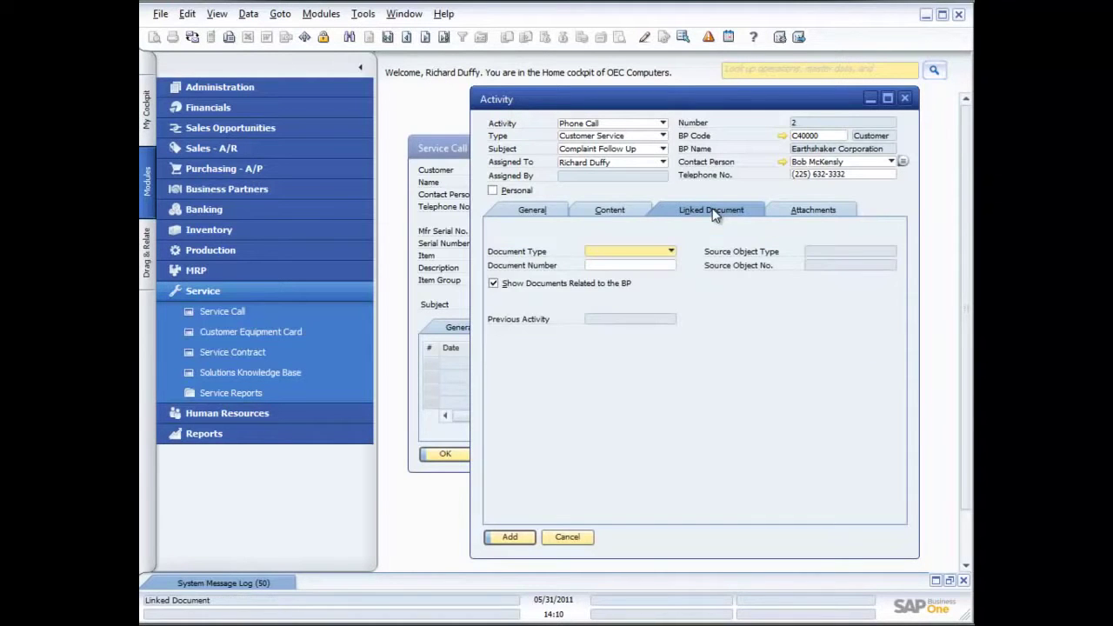
{"action": "left_click", "coordinate": [670, 251]}
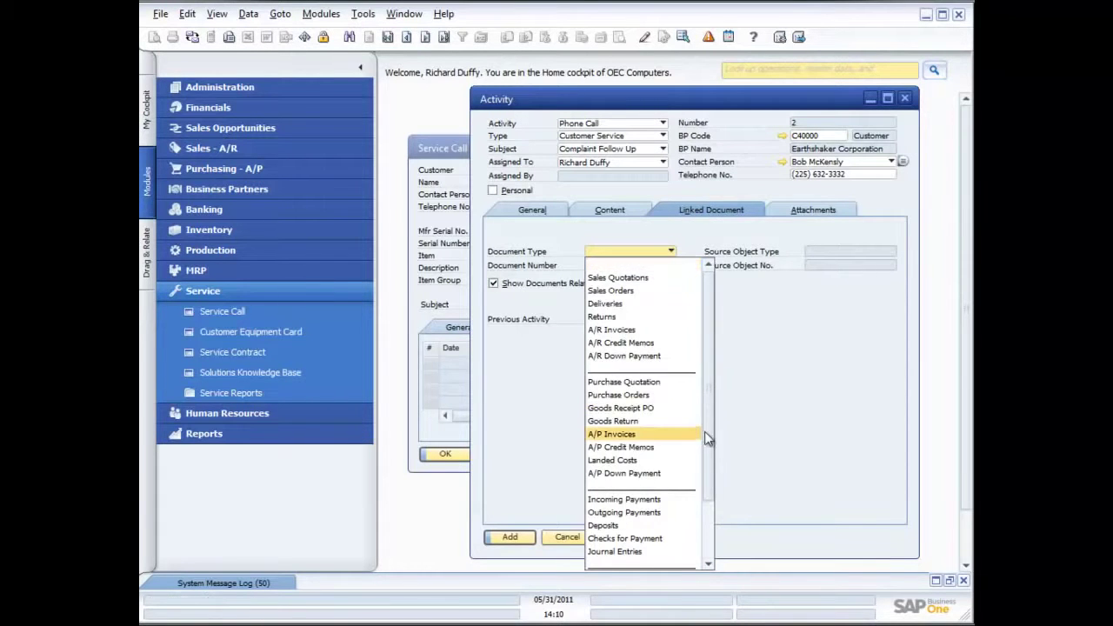
{"action": "scroll", "coordinate": [710, 483], "scroll_direction": "down", "scroll_amount": 2}
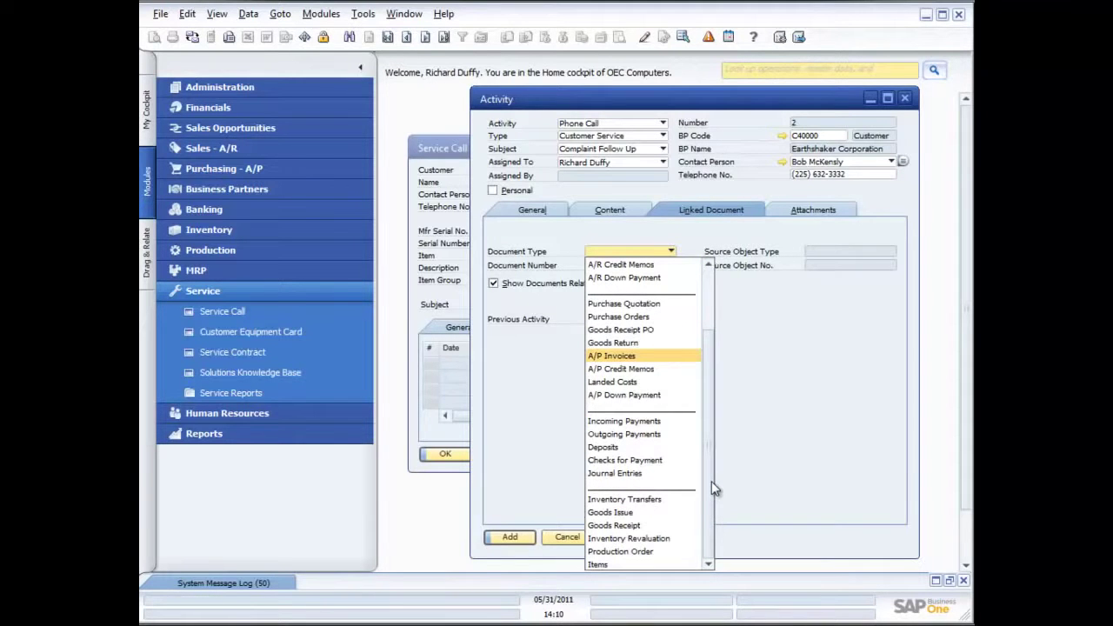
{"action": "left_click_drag", "start_coordinate": [707, 444], "coordinate": [708, 364]}
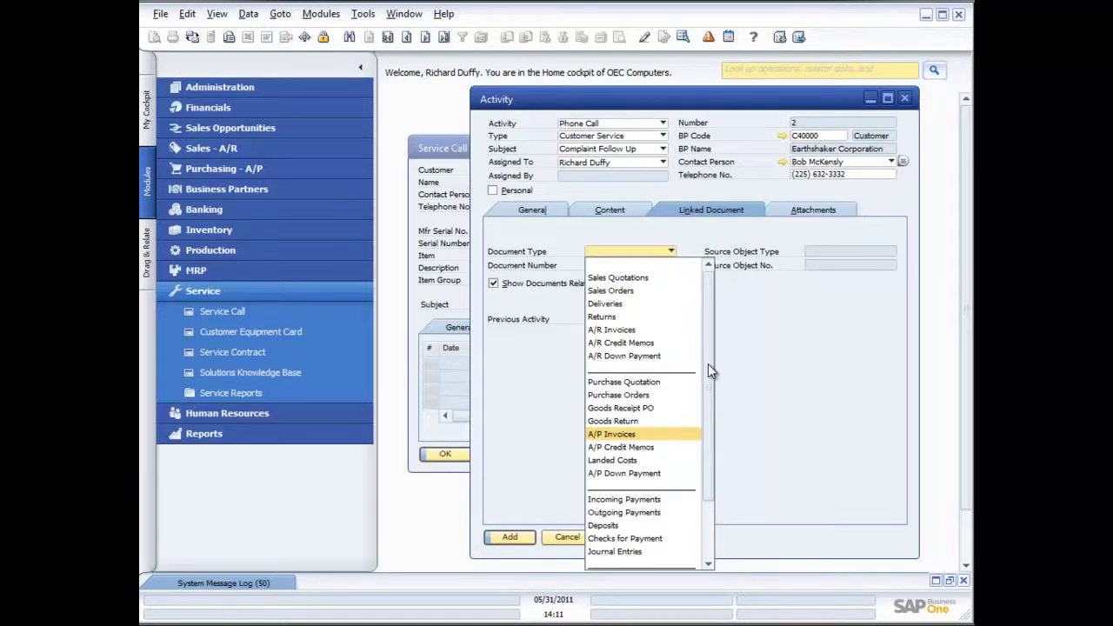
{"action": "left_click", "coordinate": [623, 290]}
{"action": "left_click", "coordinate": [630, 265]}
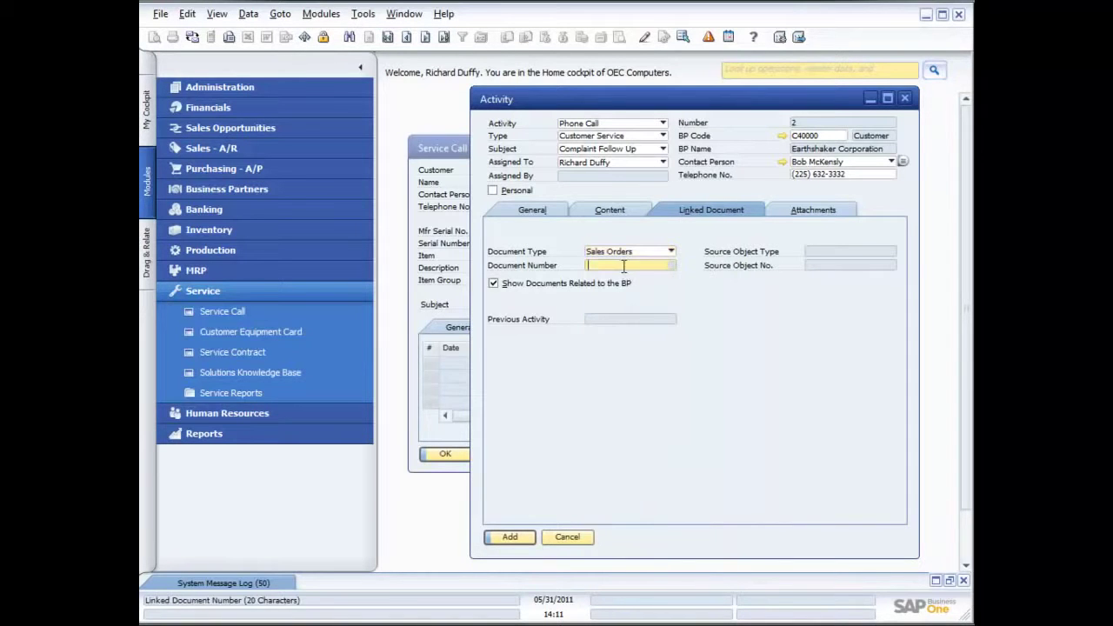
{"action": "left_click", "coordinate": [670, 266]}
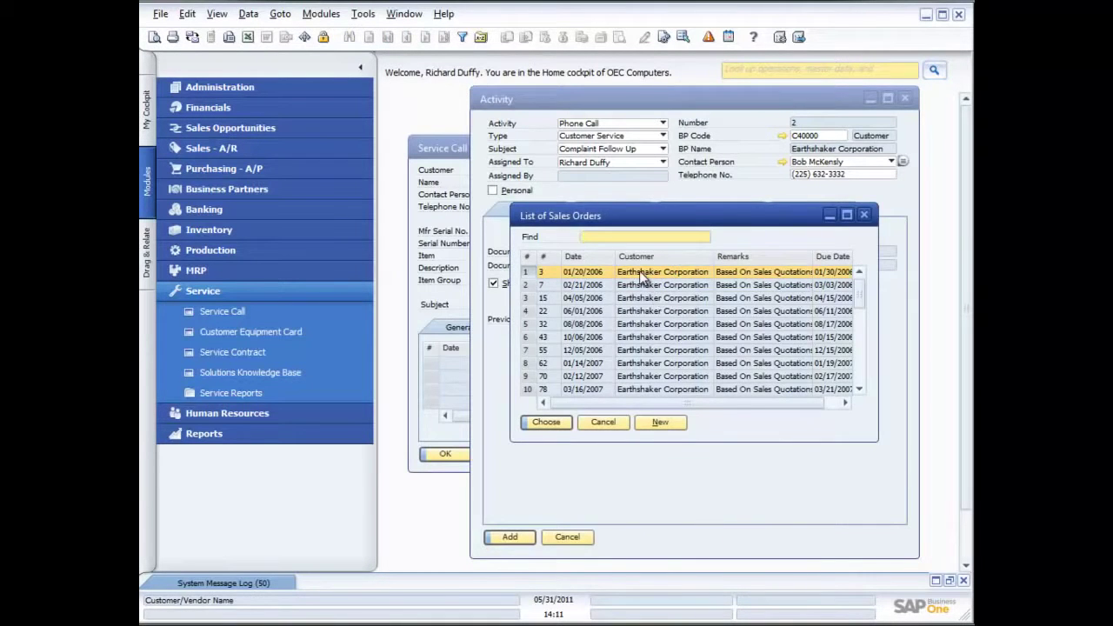
{"action": "double_click", "coordinate": [639, 270]}
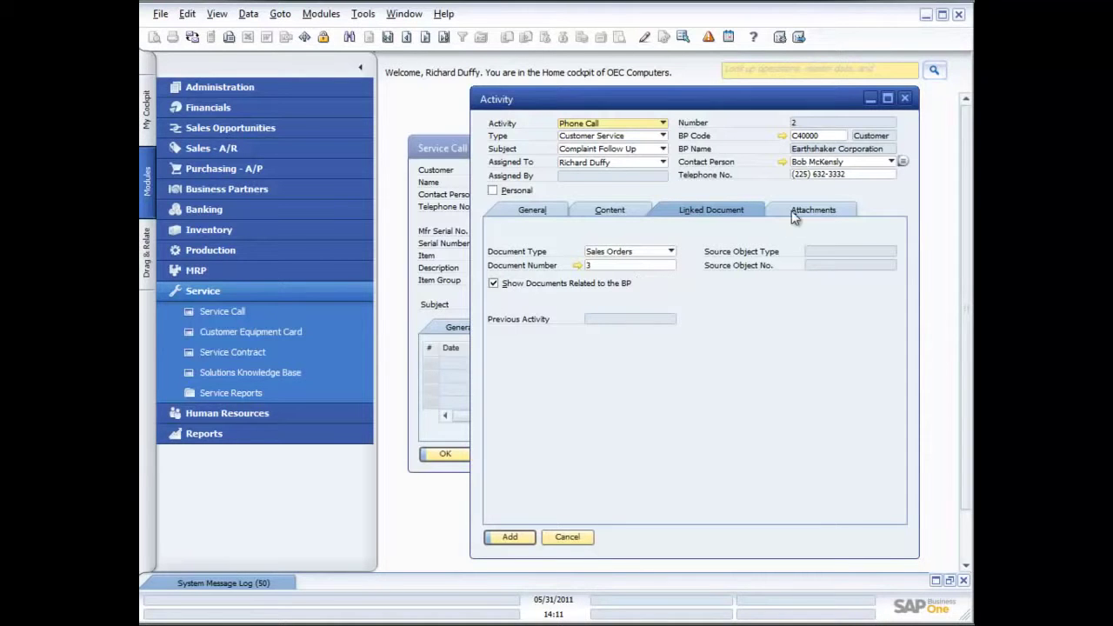
{"action": "left_click", "coordinate": [533, 213]}
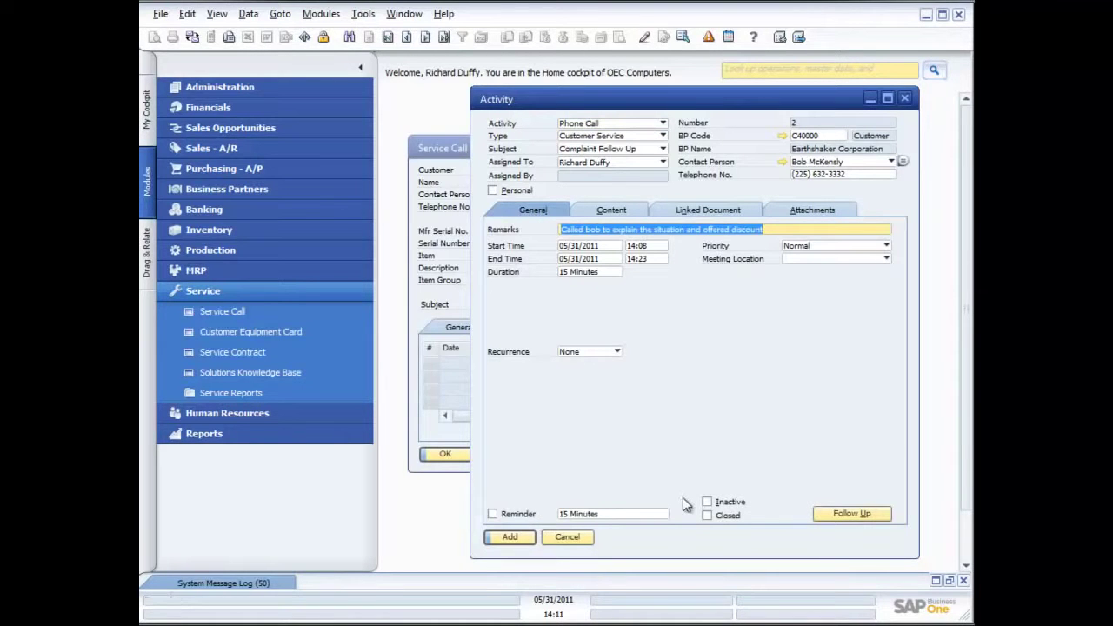
Mark the follow-up phone call activity as closed and add it to the service call, accepting that it can no longer be modified
{"action": "left_click", "coordinate": [852, 513]}
{"action": "left_click", "coordinate": [708, 516]}
{"action": "left_click", "coordinate": [511, 537]}
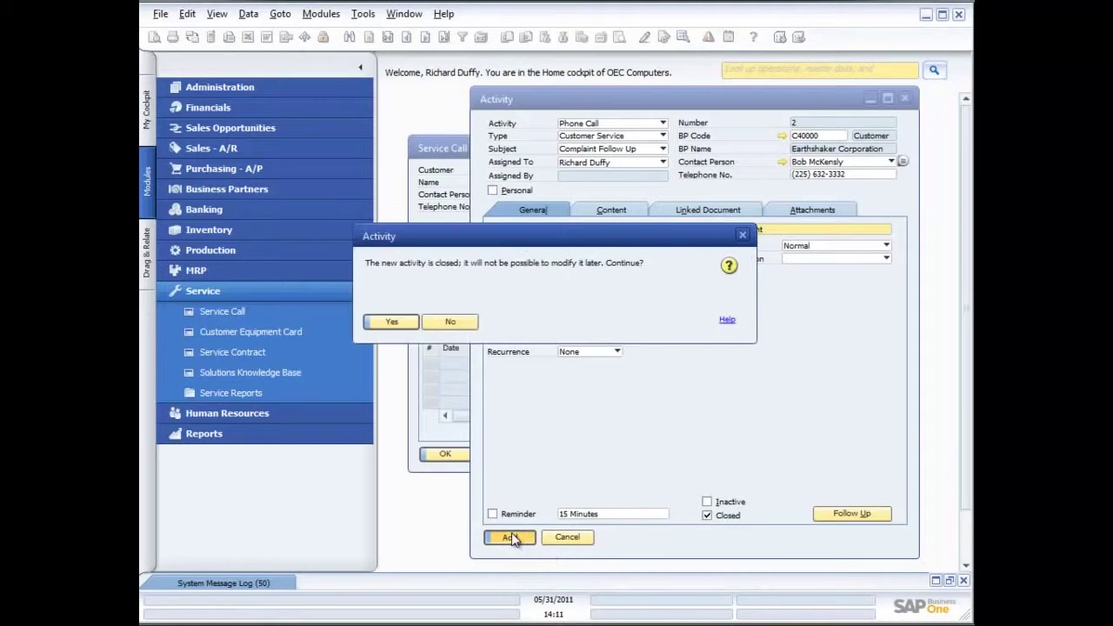
{"action": "left_click", "coordinate": [392, 322]}
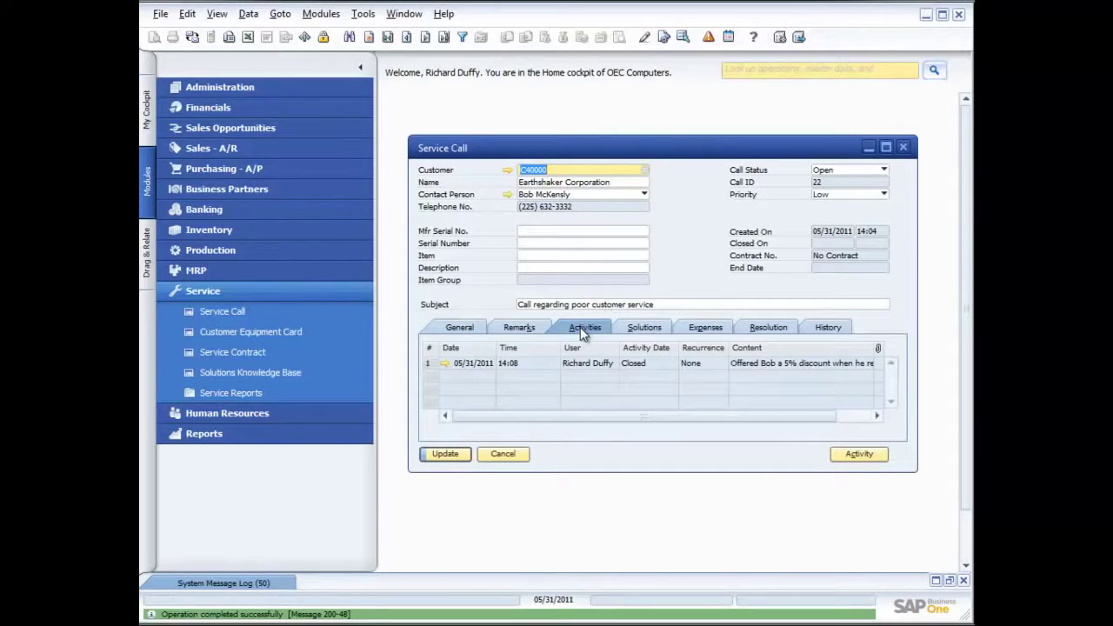
Check the service call's solutions and the recommended solutions list without choosing any
{"action": "left_click", "coordinate": [641, 327]}
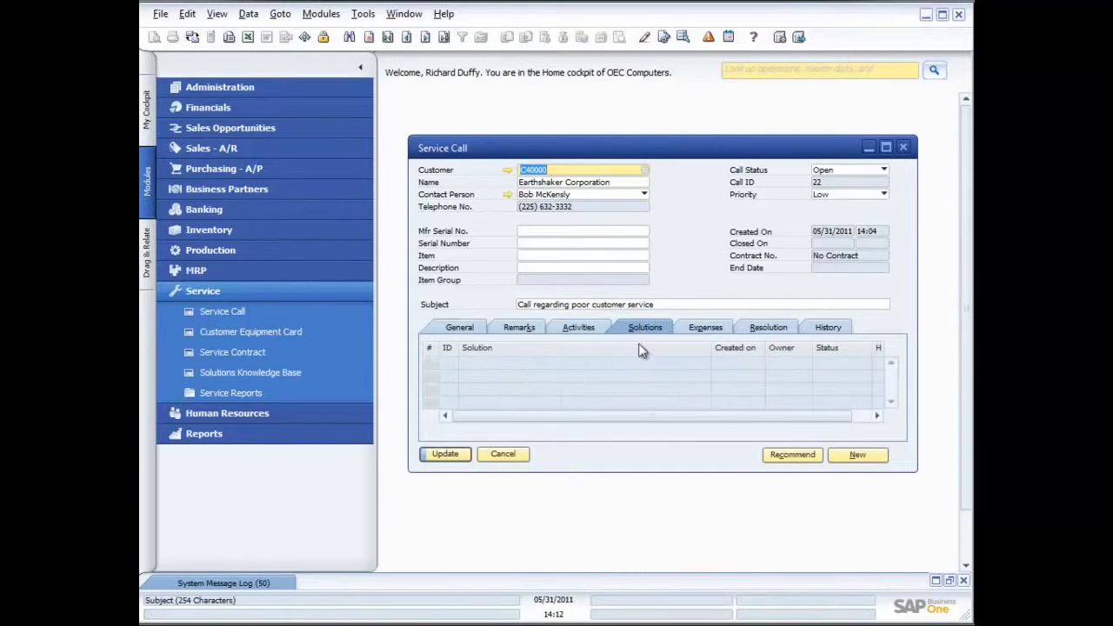
{"action": "left_click", "coordinate": [793, 455]}
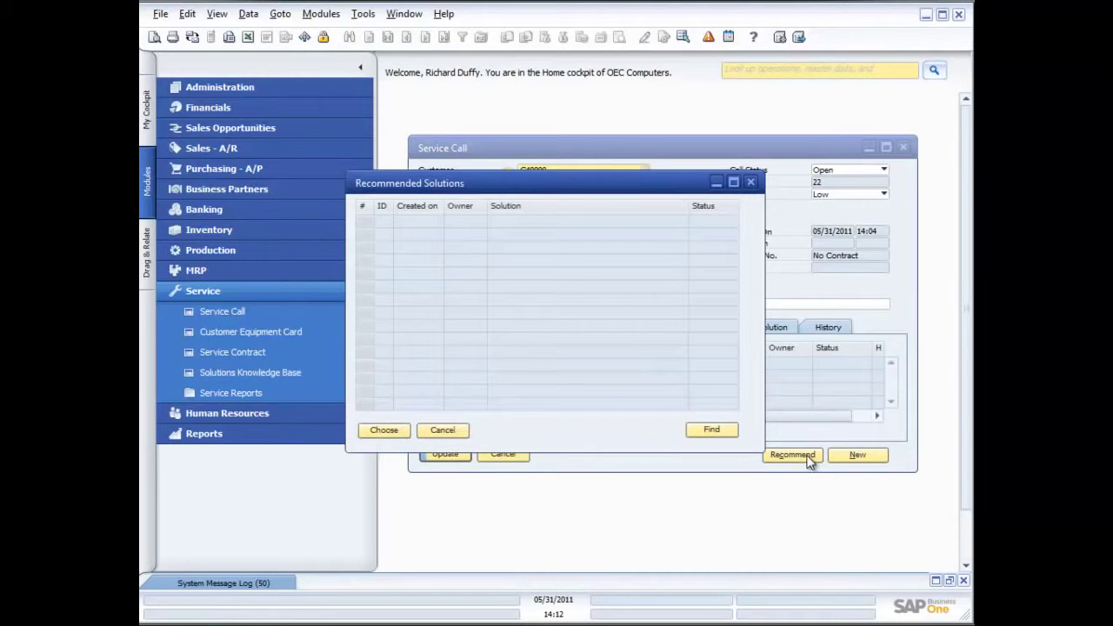
{"action": "left_click", "coordinate": [454, 429]}
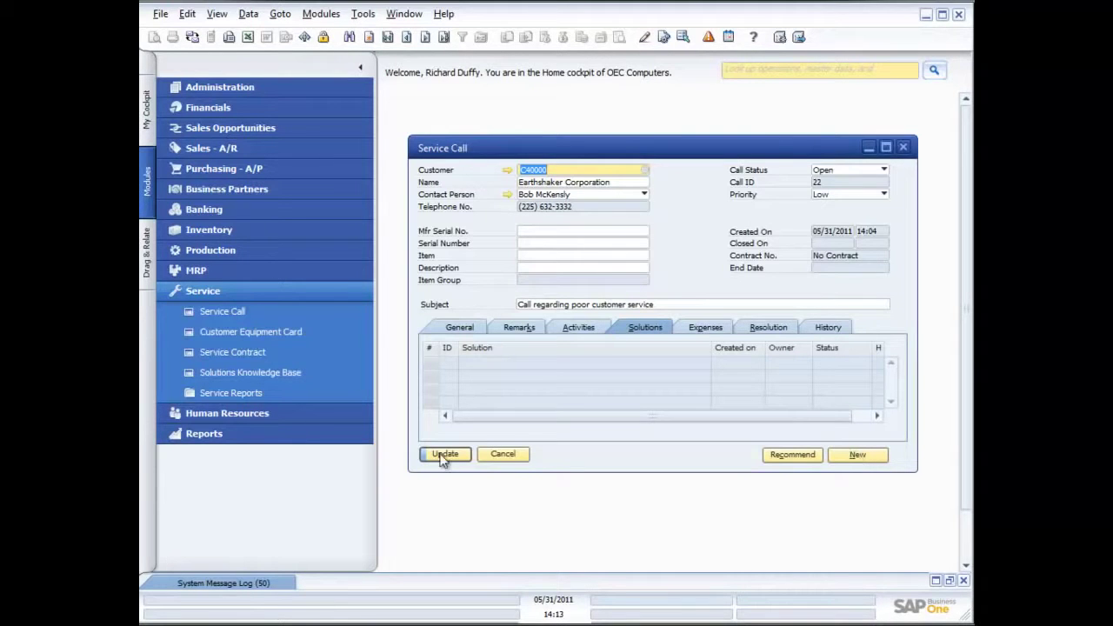
Try to close the service call by setting its call status to Closed
{"action": "left_click", "coordinate": [884, 170]}
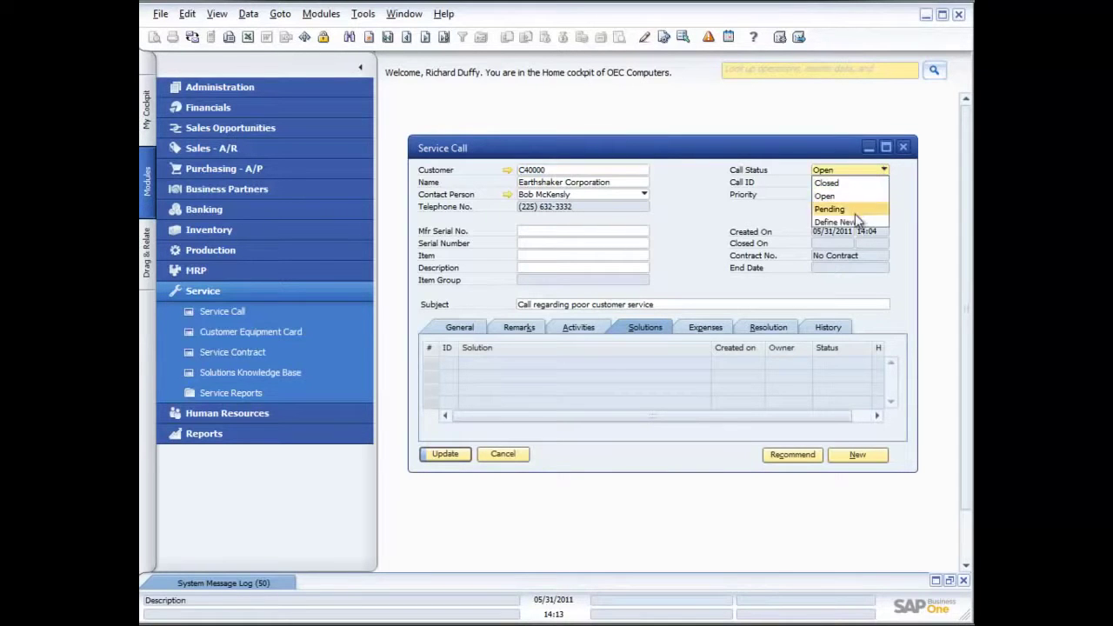
{"action": "left_click", "coordinate": [839, 183]}
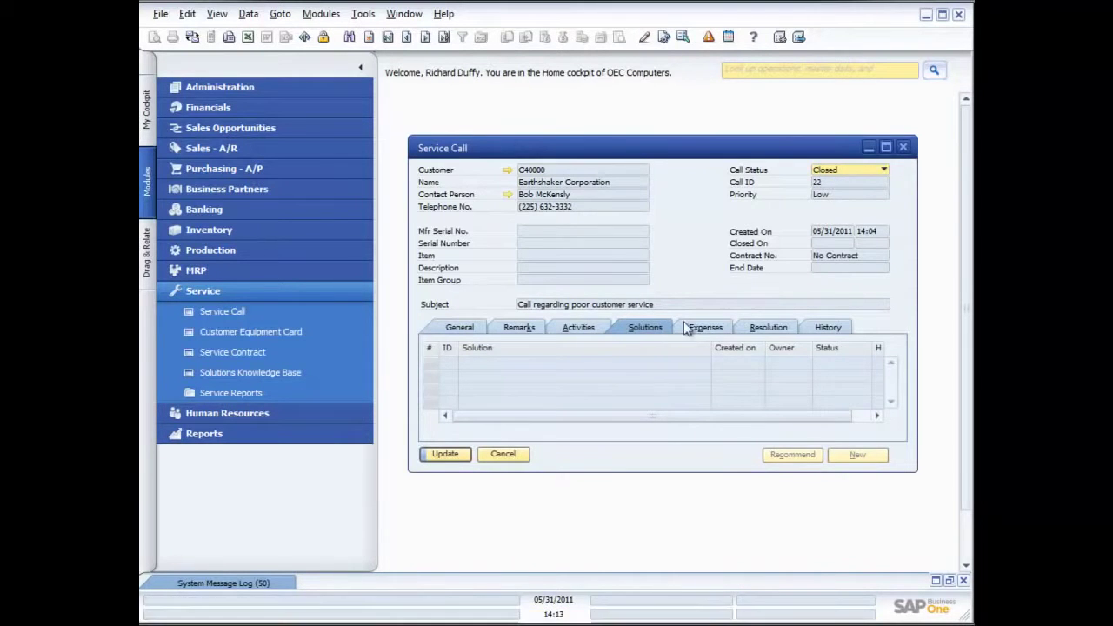
Record in the service call's resolution that the contact was offered a discount on his next order and agreed he was satisfied with the outcome
{"action": "left_click", "coordinate": [759, 330]}
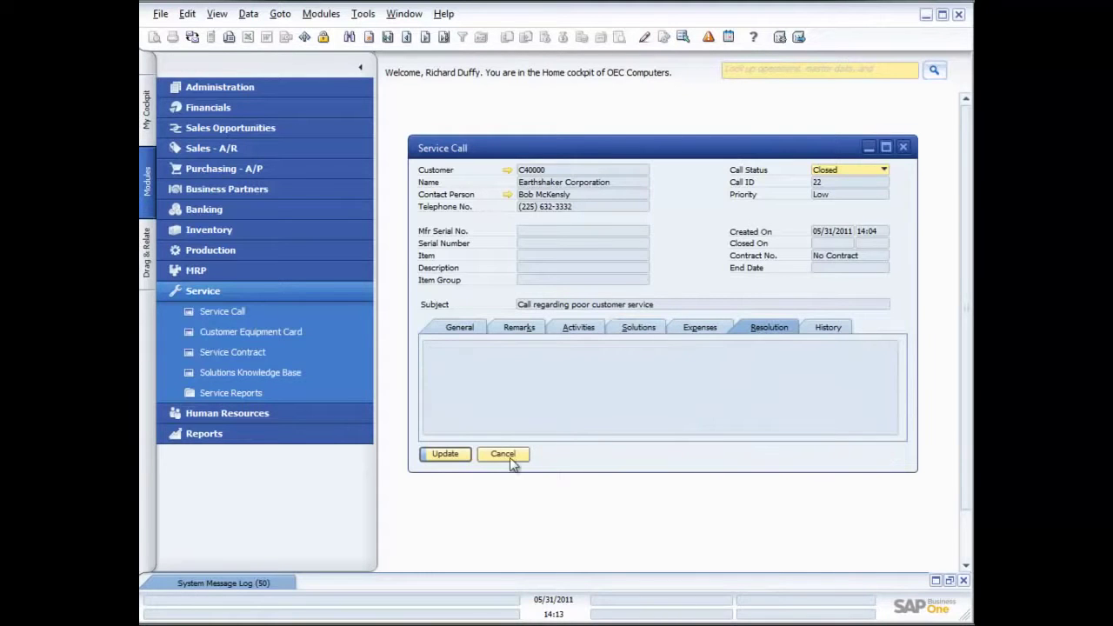
{"action": "left_click", "coordinate": [483, 407]}
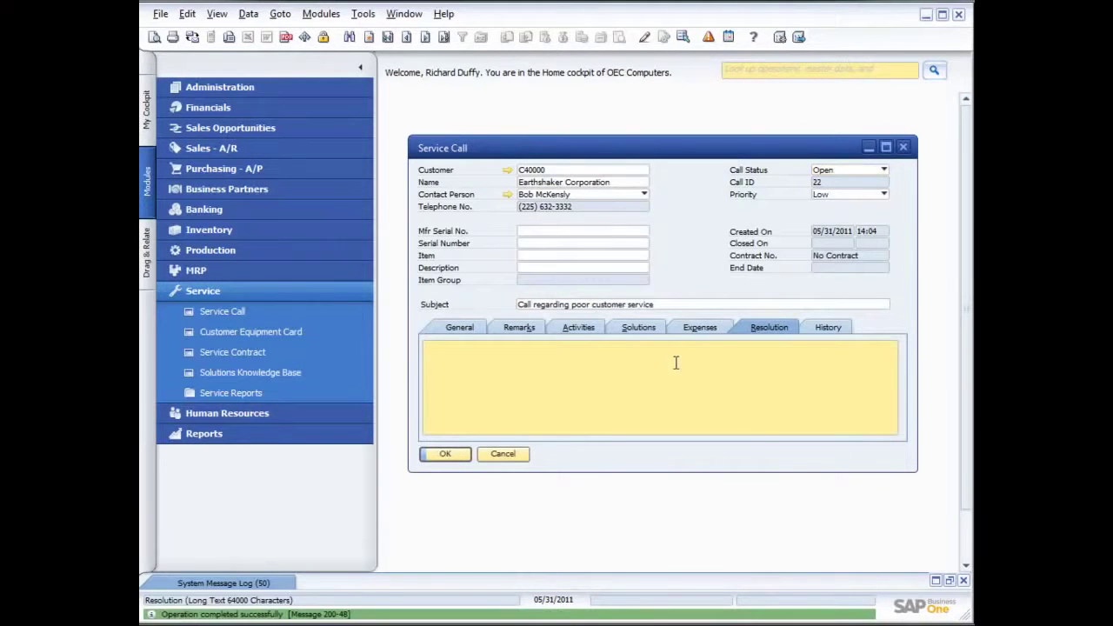
{"action": "type", "text": "Off"}
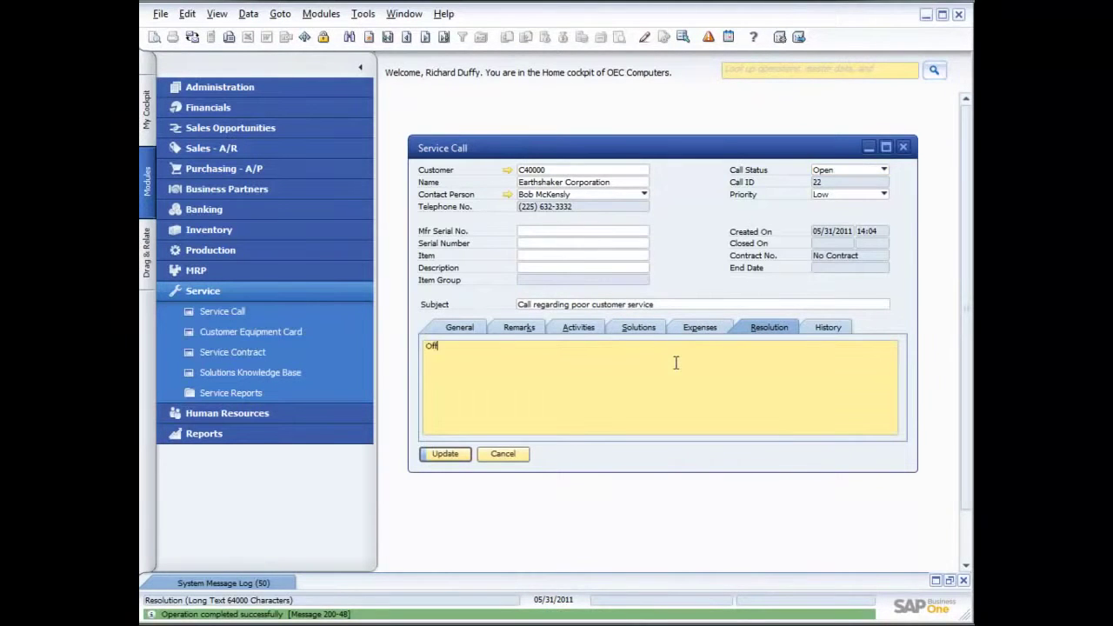
{"action": "type", "text": "ered Bob a 1discount on his next o"}
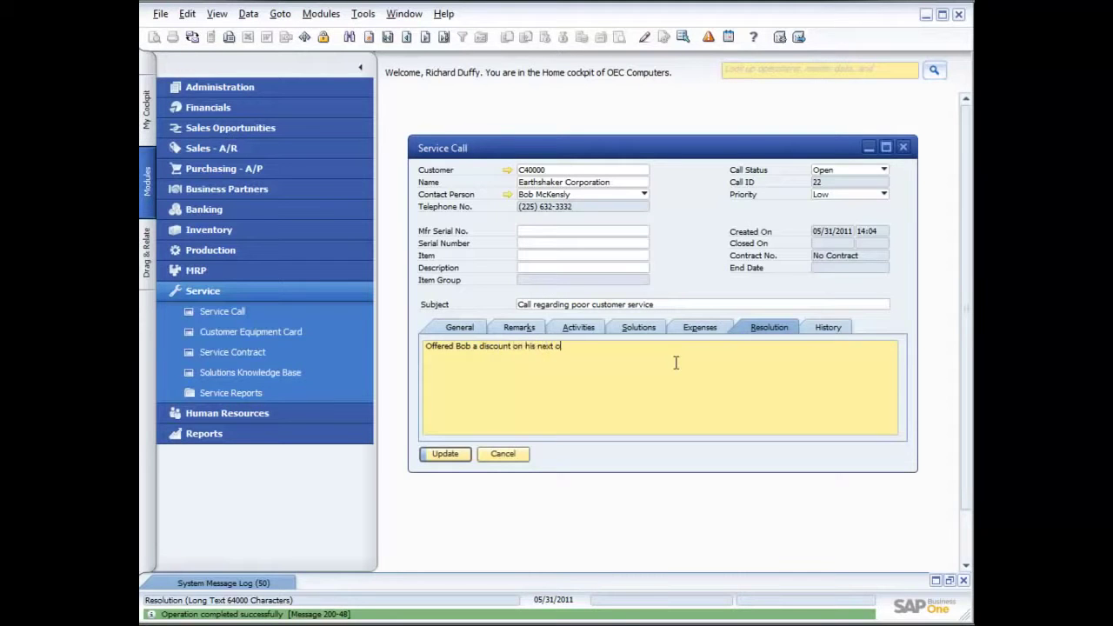
{"action": "type", "text": "rder and he agreed that he was satified wit"}
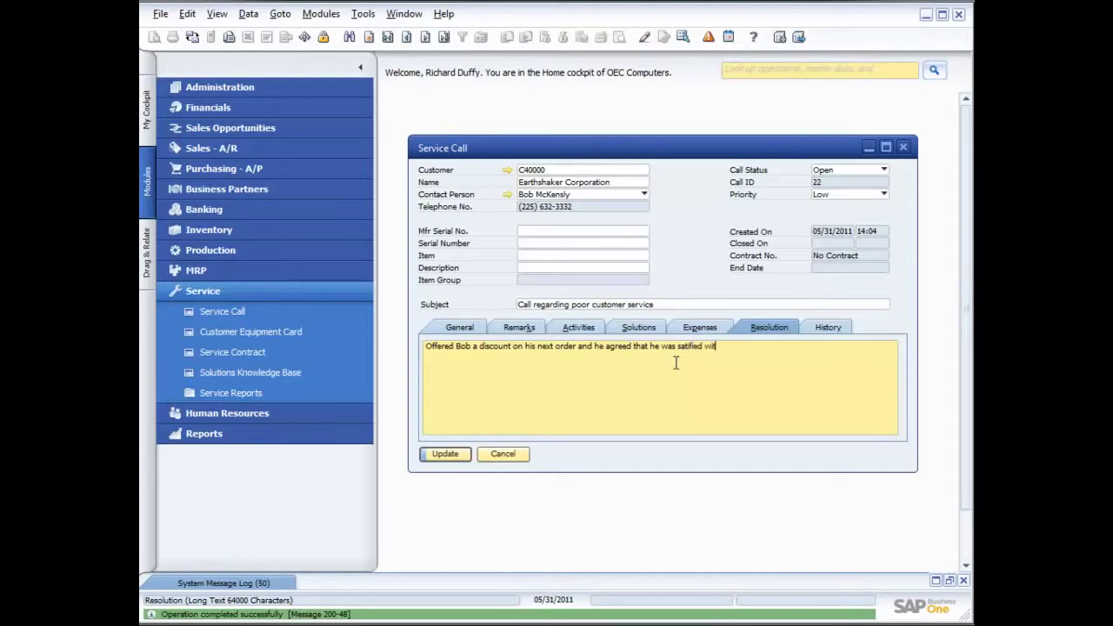
{"action": "type", "text": "h the outcome"}
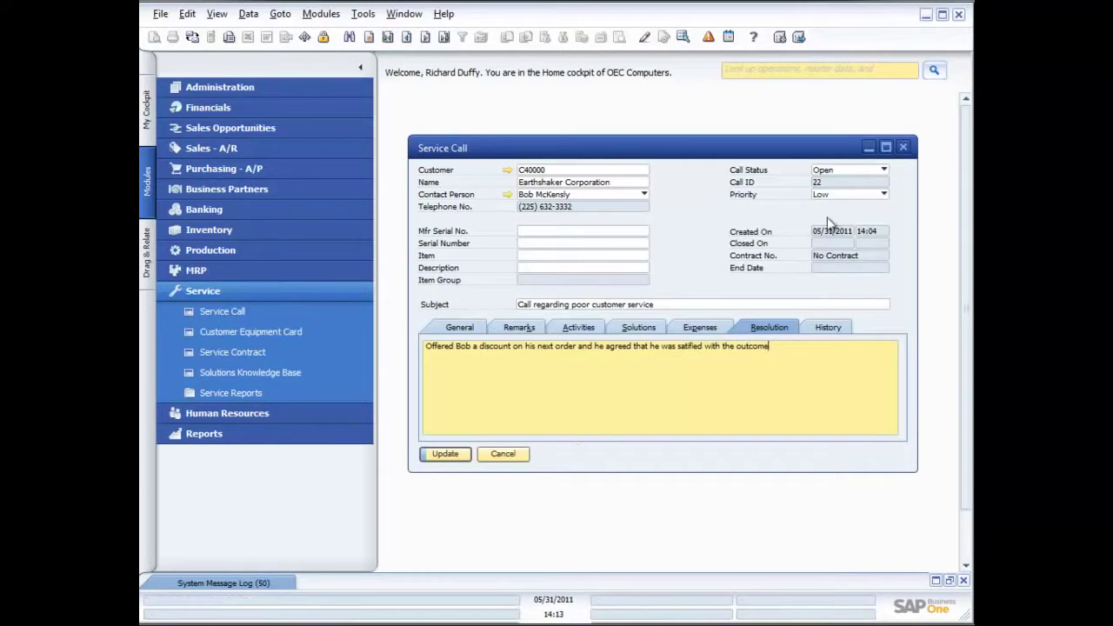
Set the service call's status to Closed, save the update and close the service call form
{"action": "left_click", "coordinate": [884, 170]}
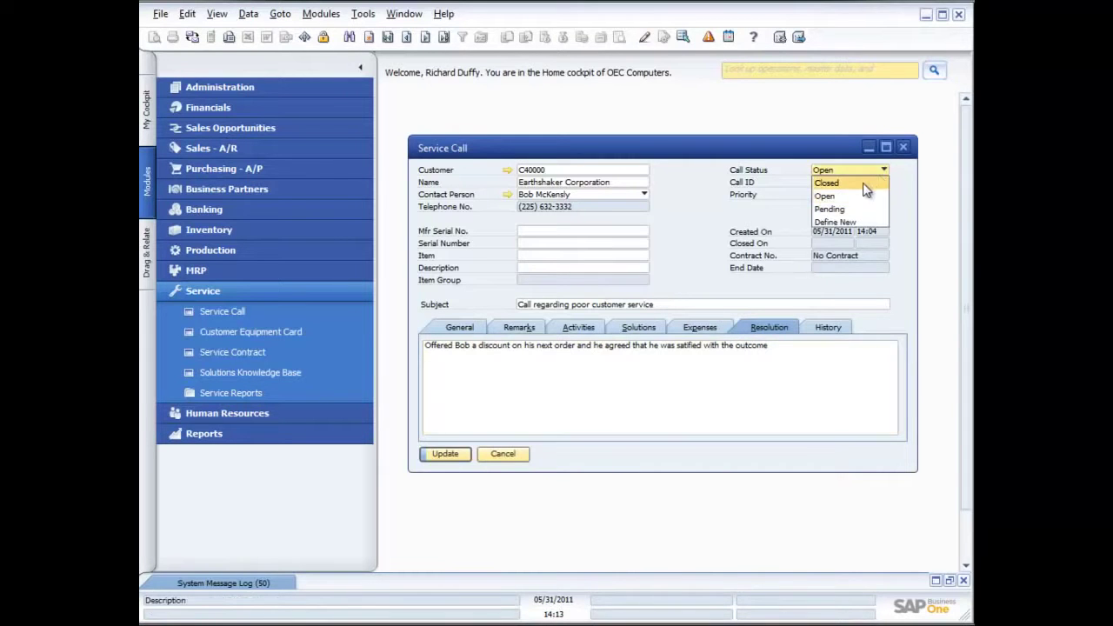
{"action": "left_click", "coordinate": [868, 183]}
{"action": "left_click", "coordinate": [471, 459]}
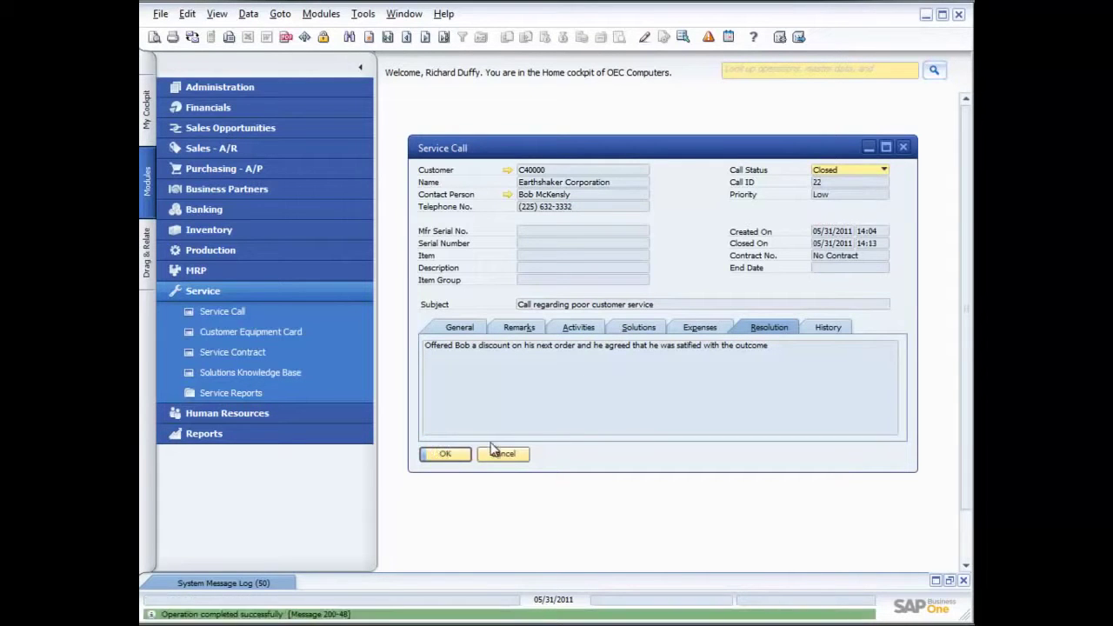
{"action": "left_click", "coordinate": [444, 454]}
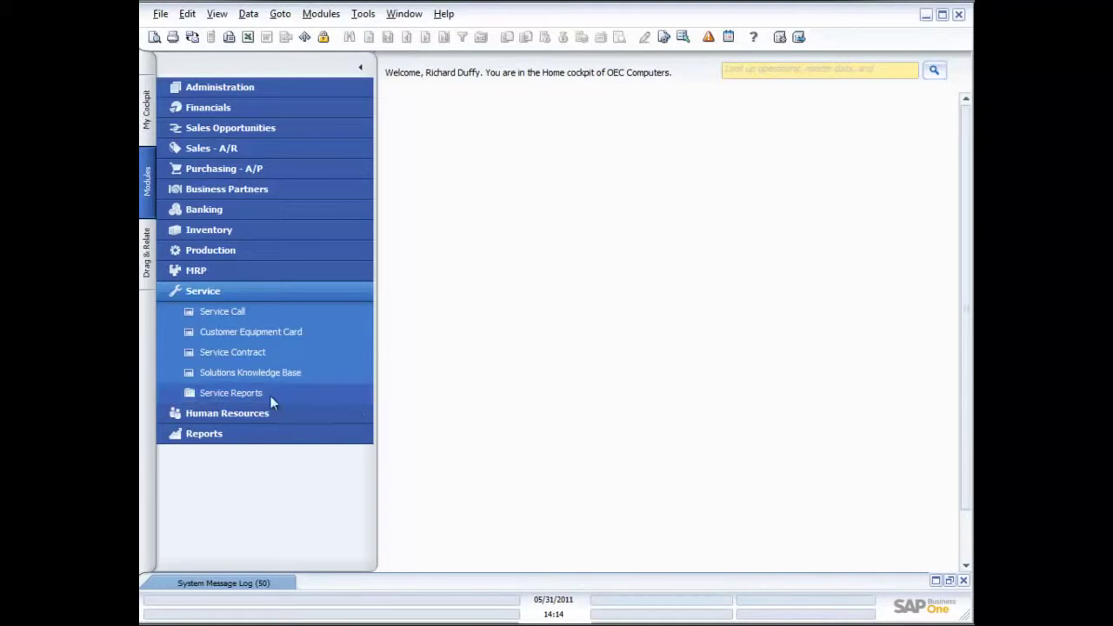
Open the selection criteria of the Service Calls report and check which problem types can be filtered on, choosing none
{"action": "left_click", "coordinate": [228, 393]}
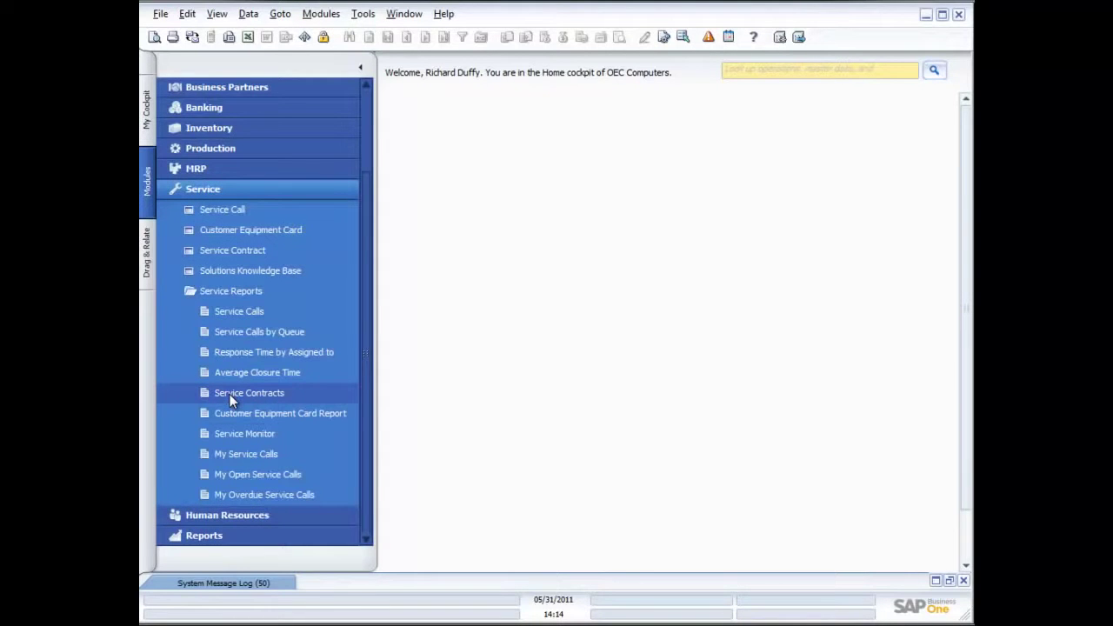
{"action": "left_click", "coordinate": [244, 310]}
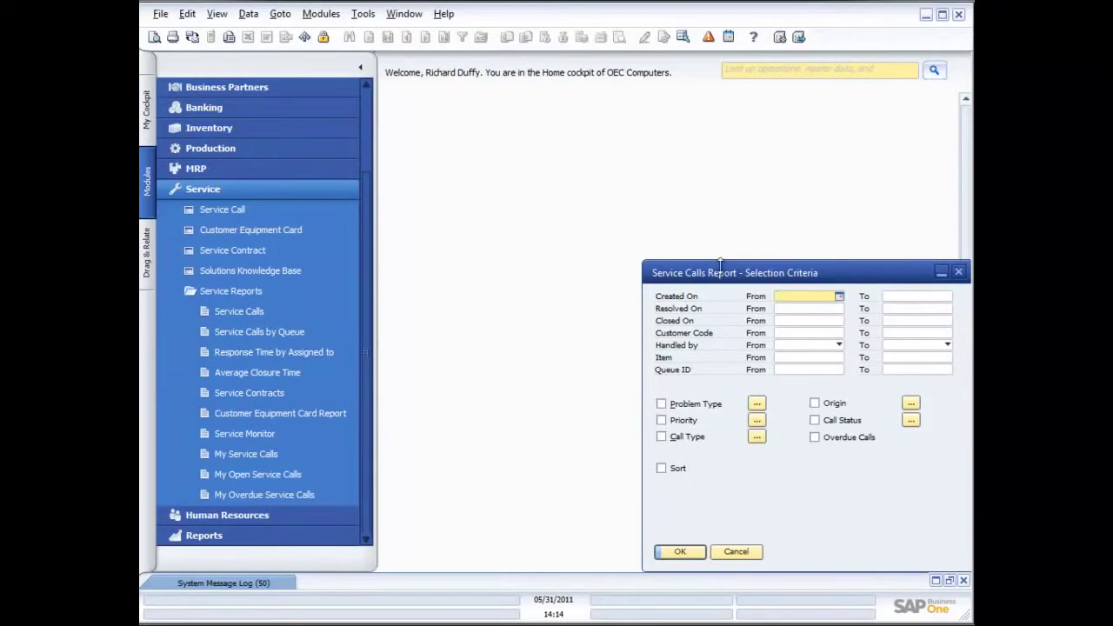
{"action": "left_click_drag", "start_coordinate": [737, 274], "coordinate": [614, 206]}
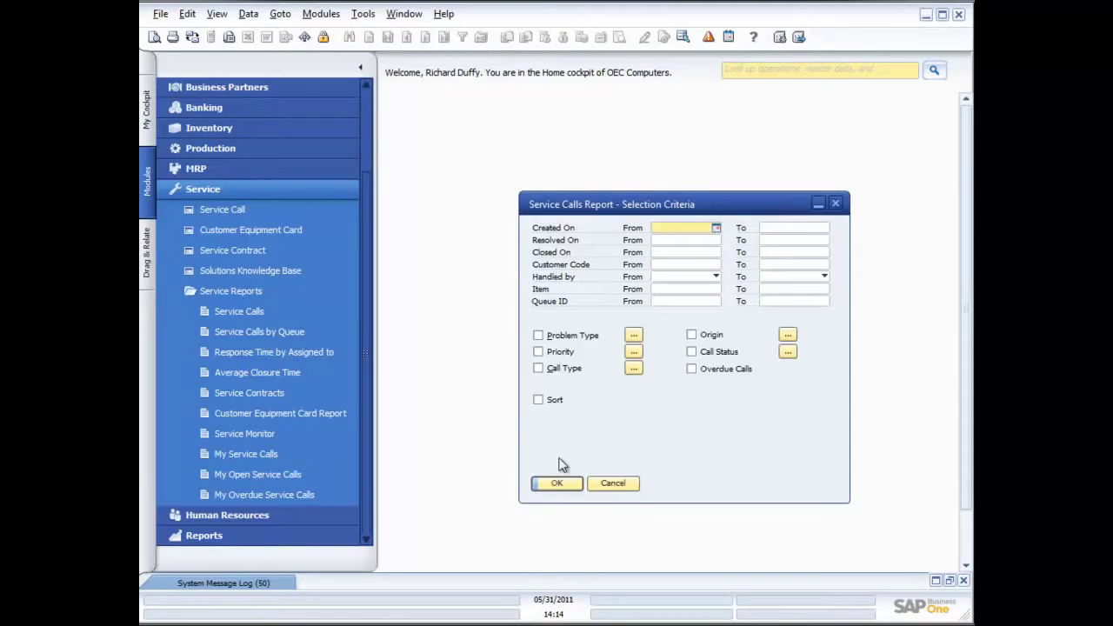
{"action": "left_click", "coordinate": [634, 336]}
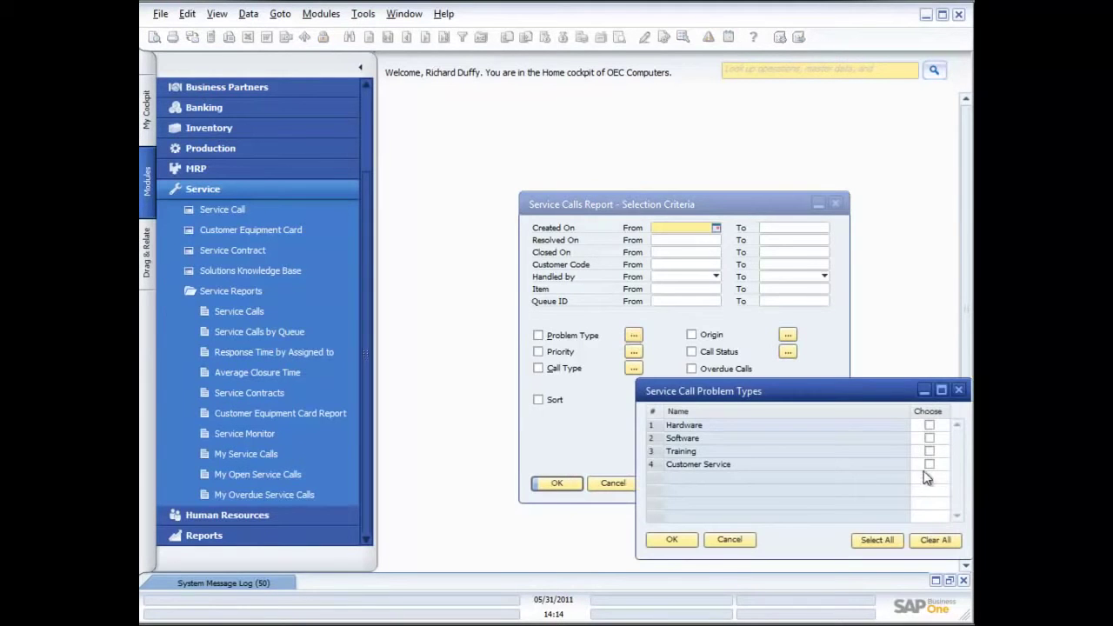
{"action": "left_click", "coordinate": [735, 540]}
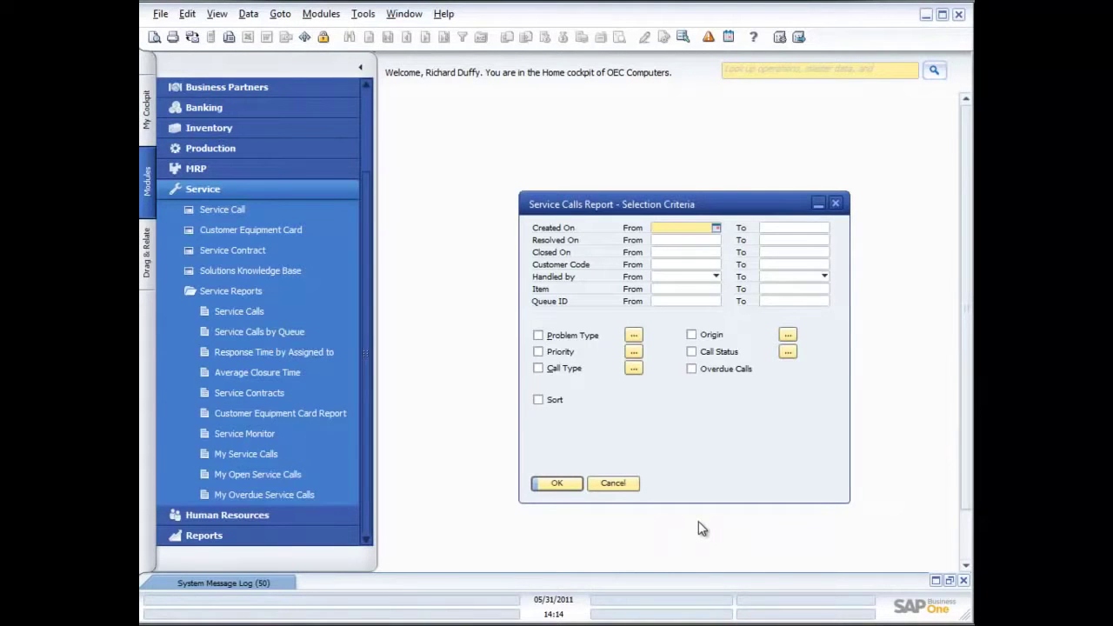
Run the Service Calls report without filters and enlarge its window to review the calls through to the last one
{"action": "left_click", "coordinate": [558, 485]}
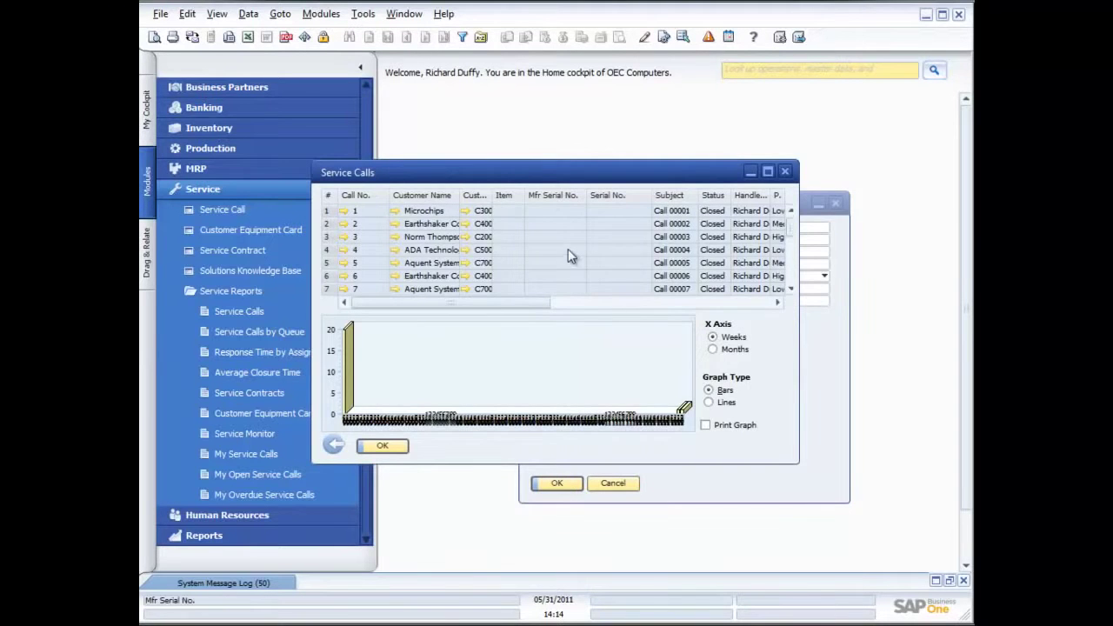
{"action": "left_click_drag", "start_coordinate": [537, 178], "coordinate": [440, 140]}
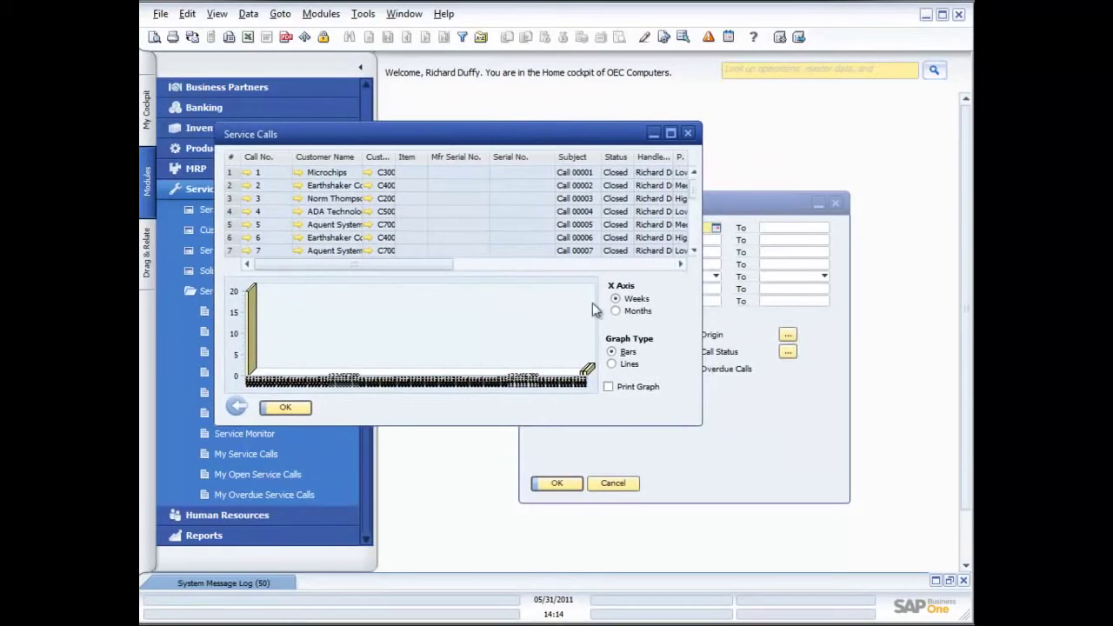
{"action": "left_click_drag", "start_coordinate": [696, 422], "coordinate": [845, 468]}
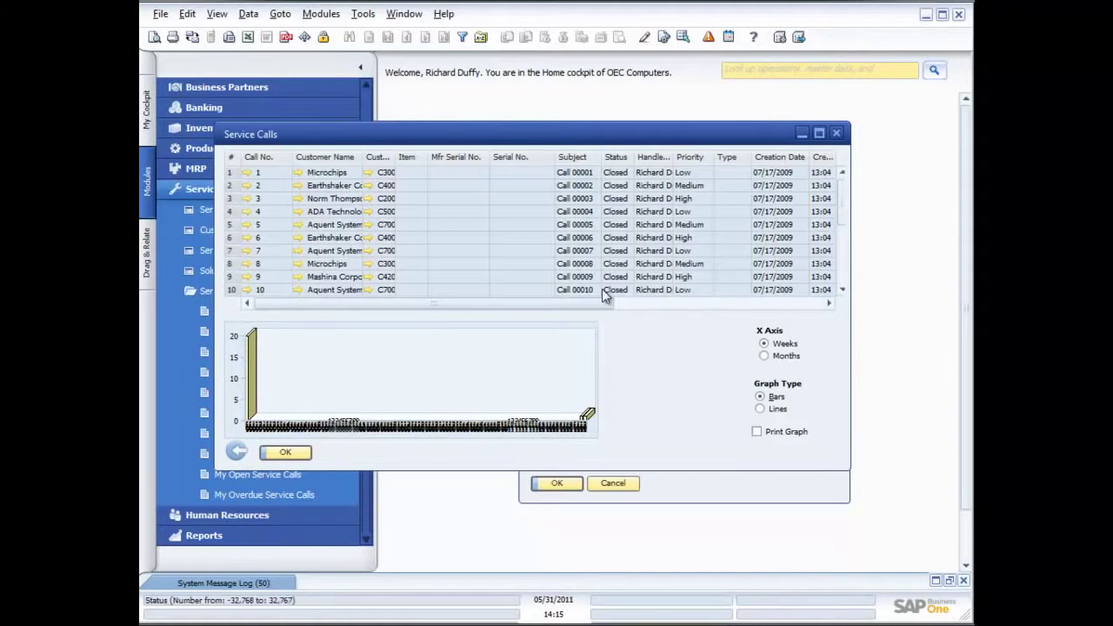
{"action": "left_click_drag", "start_coordinate": [839, 200], "coordinate": [842, 285]}
Show the service calls graph by months, try the line graph type and return to bars
{"action": "left_click", "coordinate": [764, 357]}
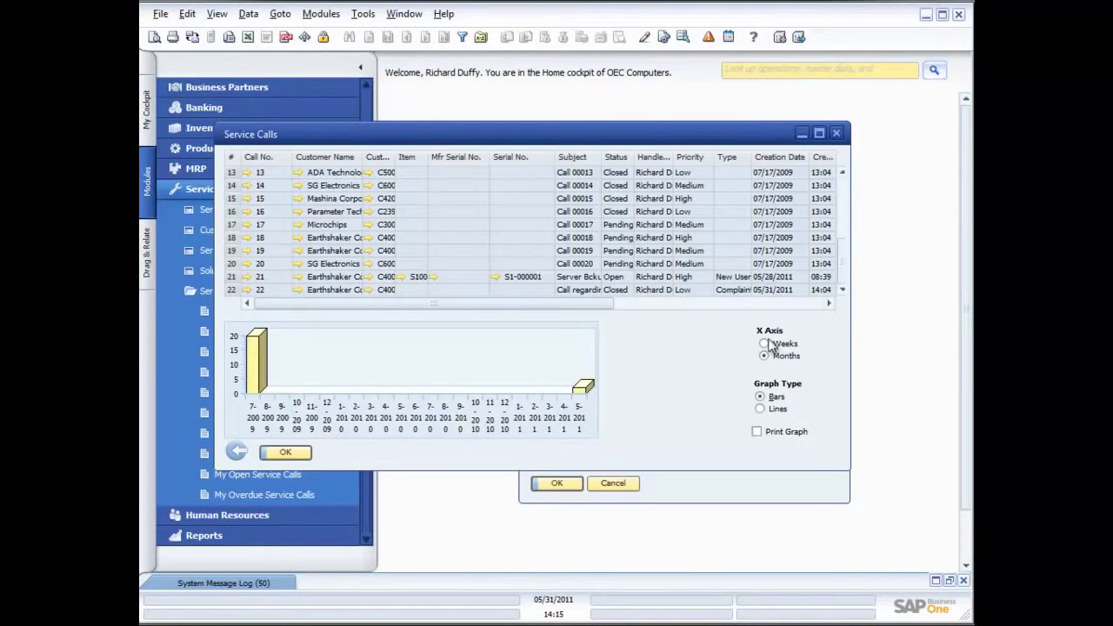
{"action": "left_click", "coordinate": [760, 409]}
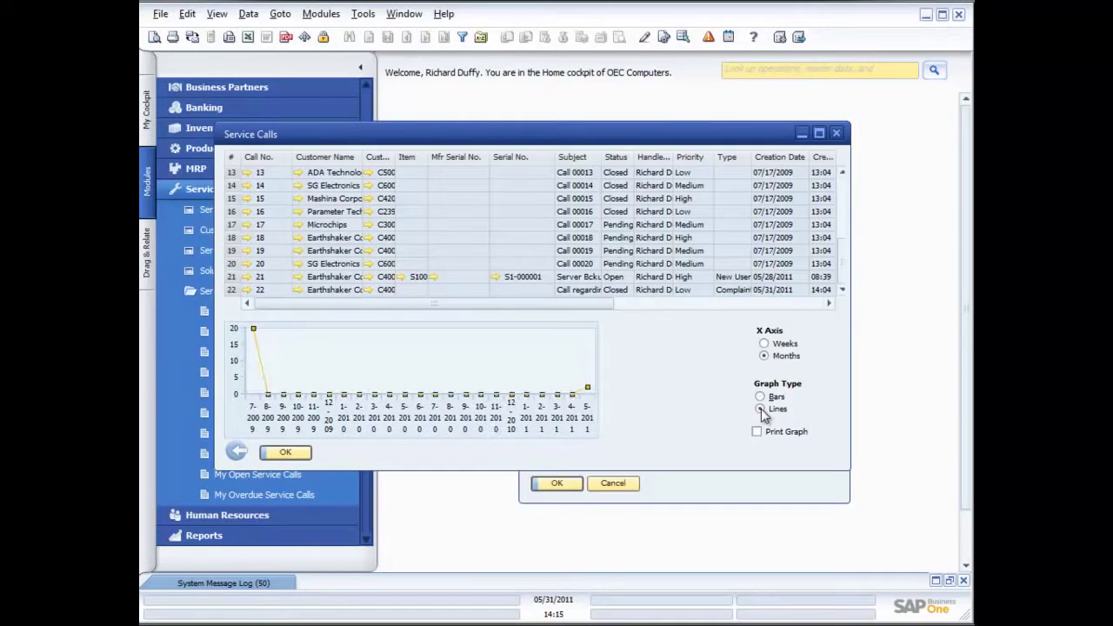
{"action": "left_click", "coordinate": [760, 397]}
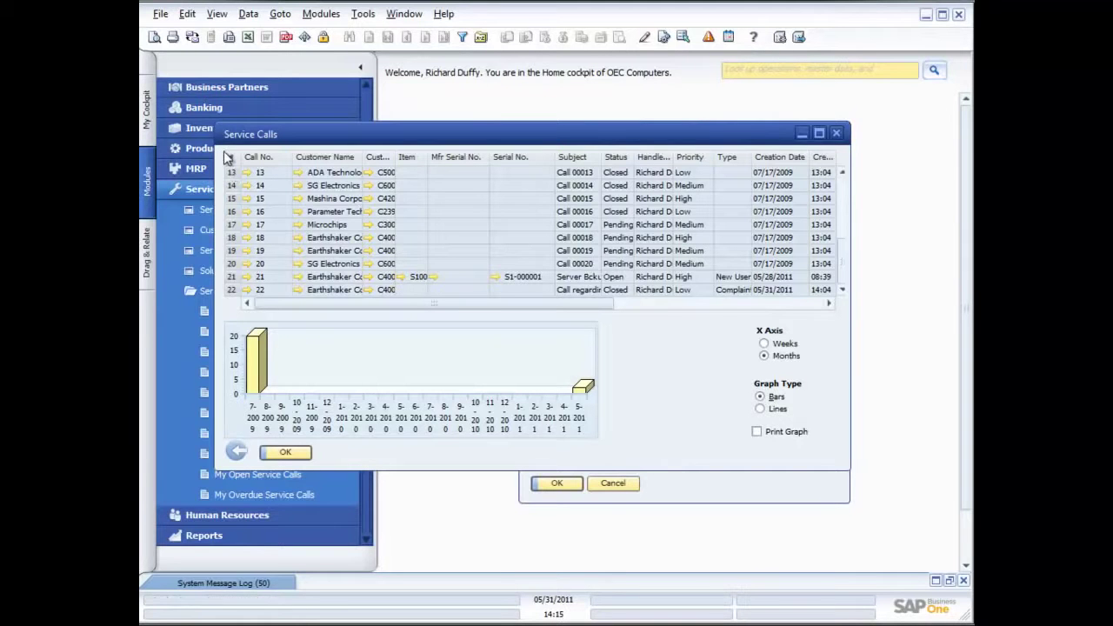
Preview the printed Service Call Report, look through both of its pages and close the preview
{"action": "left_click", "coordinate": [152, 38]}
{"action": "scroll", "coordinate": [451, 297], "scroll_direction": "down", "scroll_amount": 6}
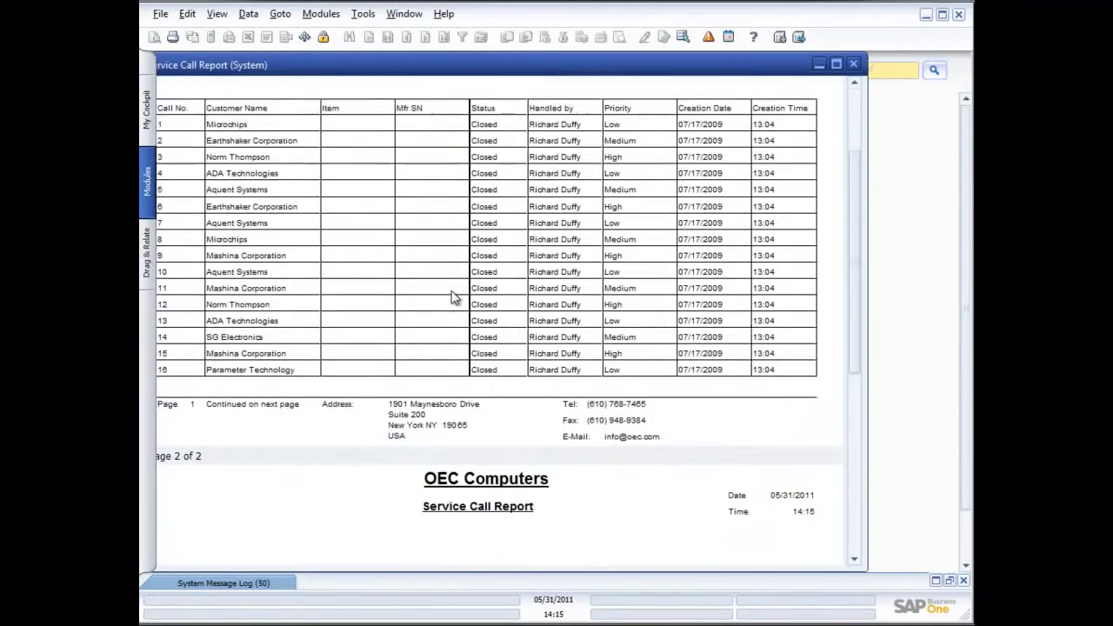
{"action": "scroll", "coordinate": [451, 297], "scroll_direction": "down", "scroll_amount": 3}
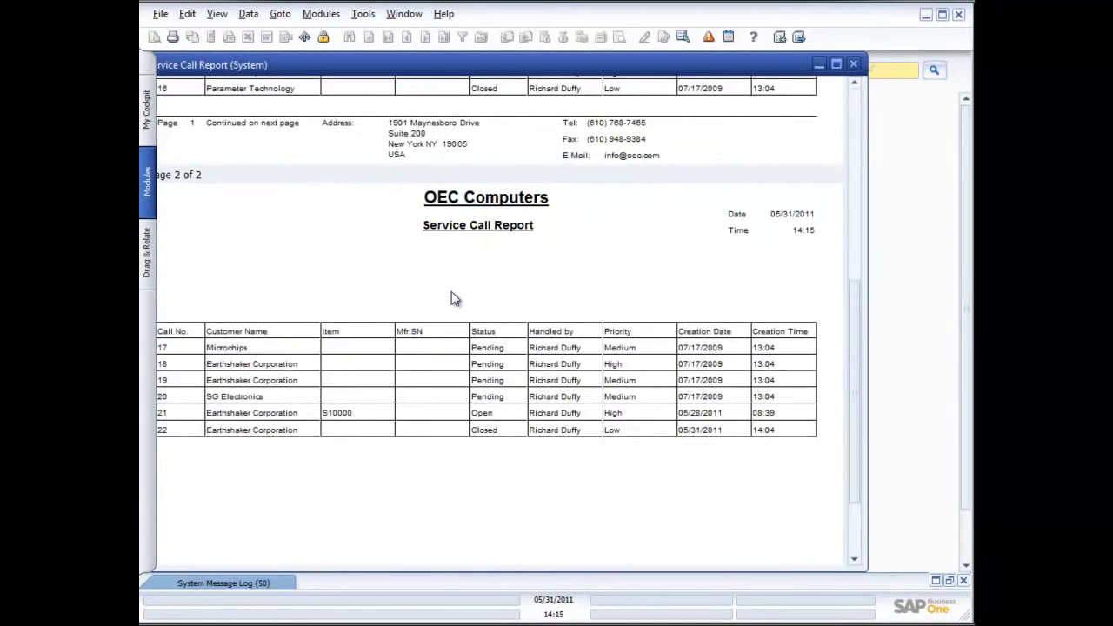
{"action": "scroll", "coordinate": [452, 298], "scroll_direction": "up", "scroll_amount": 2}
{"action": "left_click", "coordinate": [853, 64]}
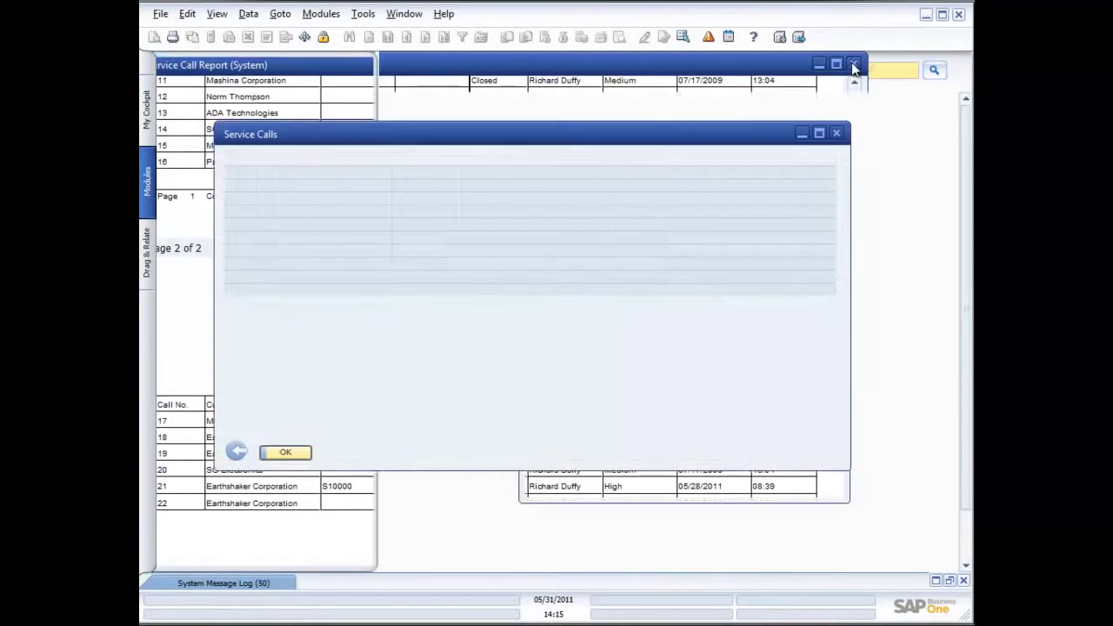
Include the graph in the Service Calls printout, check it in the print preview and close the preview
{"action": "left_click", "coordinate": [757, 432]}
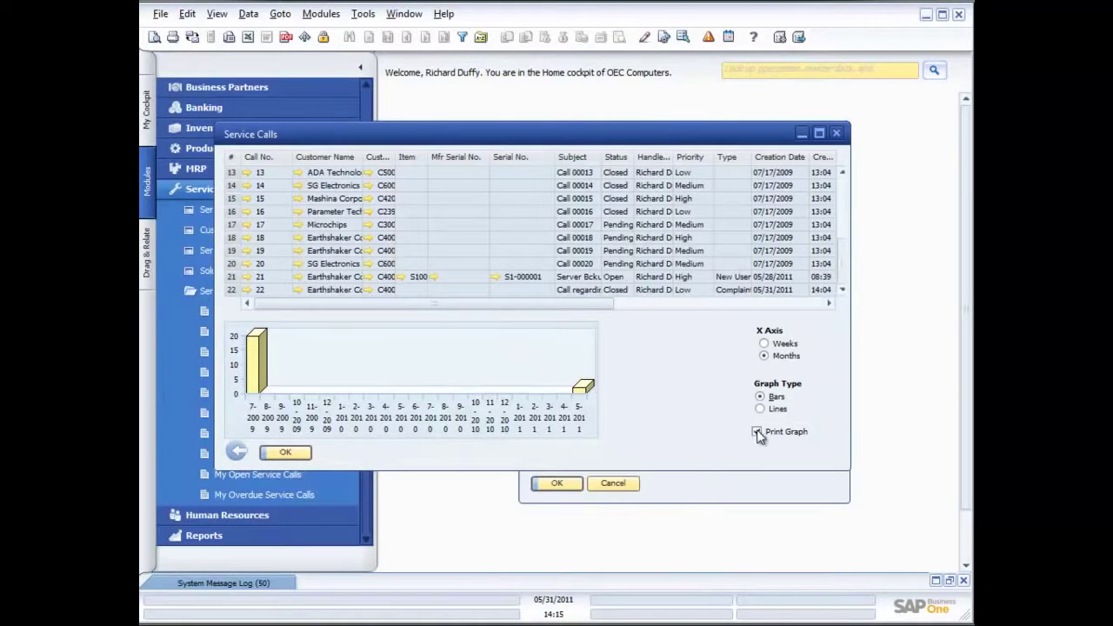
{"action": "left_click", "coordinate": [153, 37]}
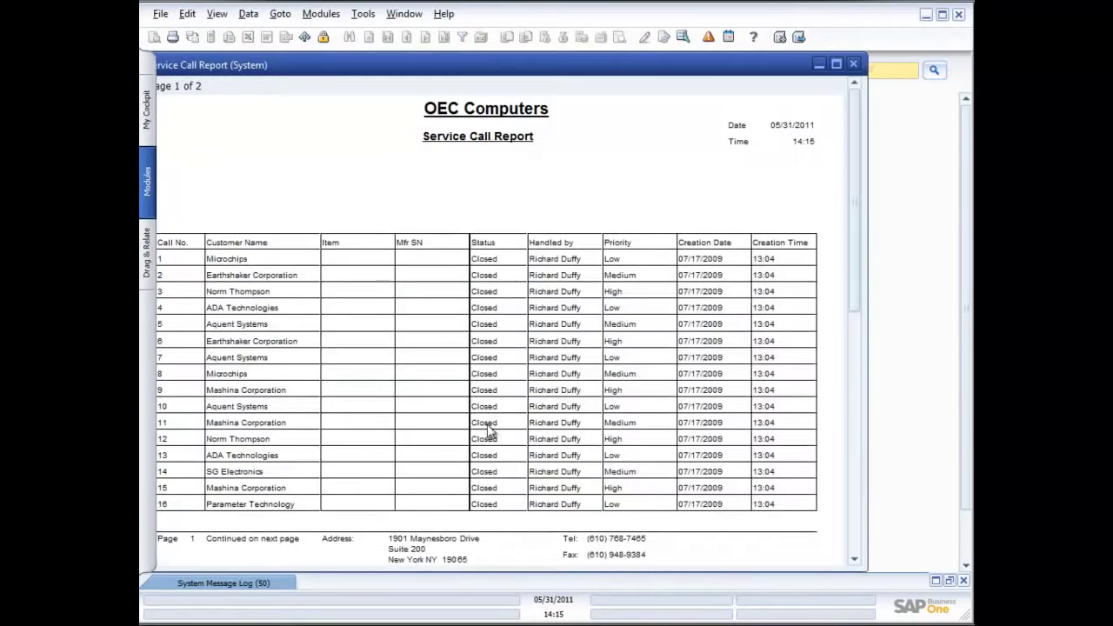
{"action": "scroll", "coordinate": [489, 431], "scroll_direction": "down", "scroll_amount": 10}
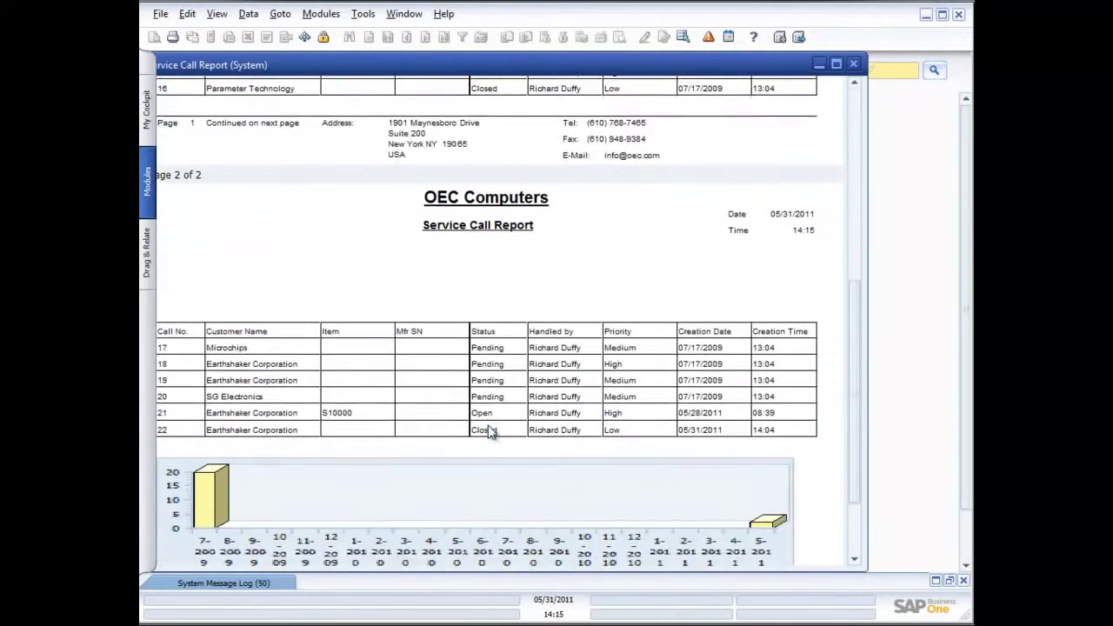
{"action": "scroll", "coordinate": [489, 432], "scroll_direction": "down", "scroll_amount": 2}
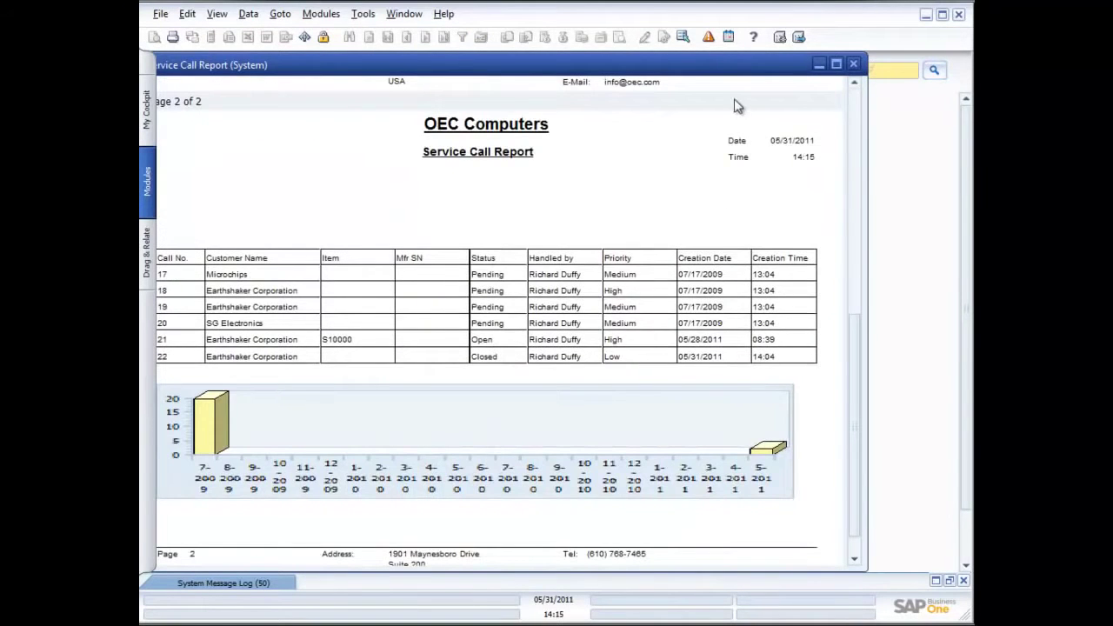
{"action": "left_click", "coordinate": [853, 63]}
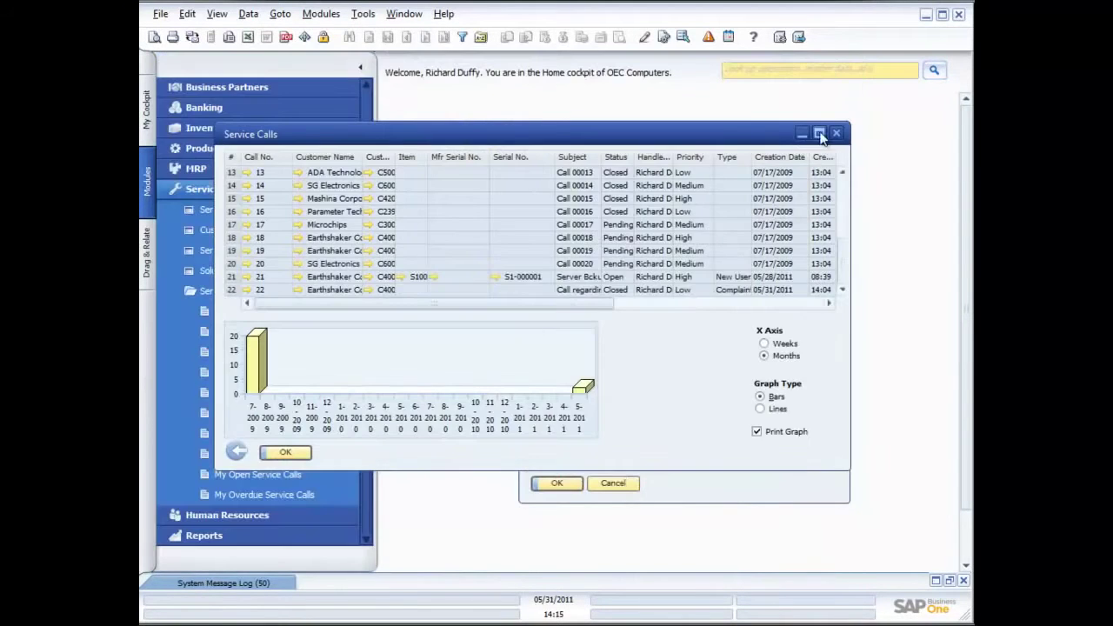
Close the Service Calls report and open the Service Monitor, moving its window to the middle of the workspace
{"action": "left_click", "coordinate": [837, 134]}
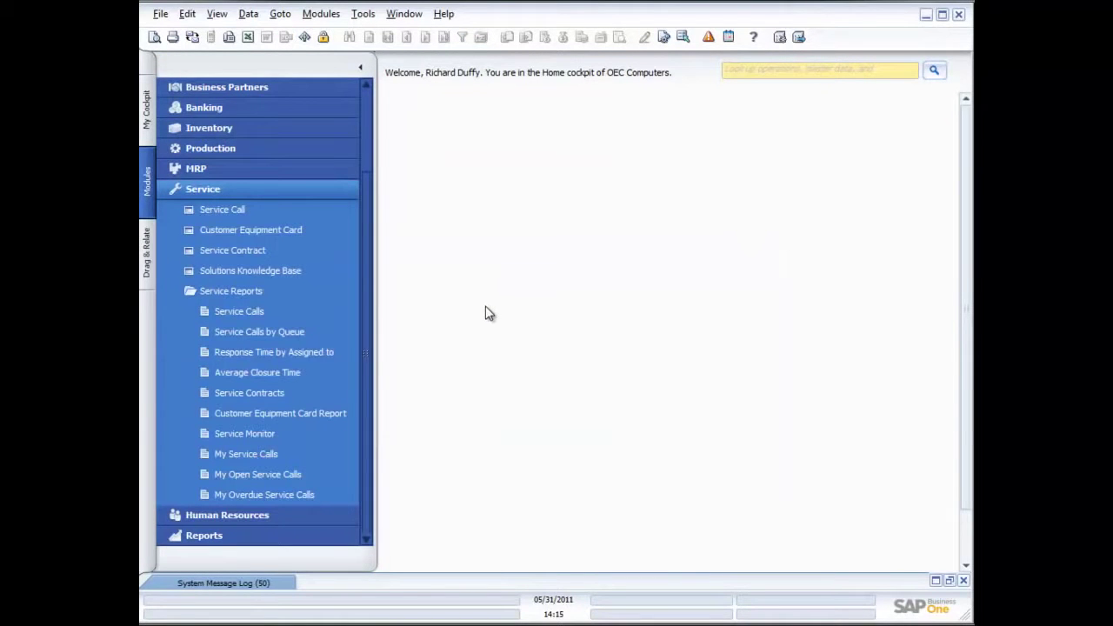
{"action": "left_click", "coordinate": [245, 433]}
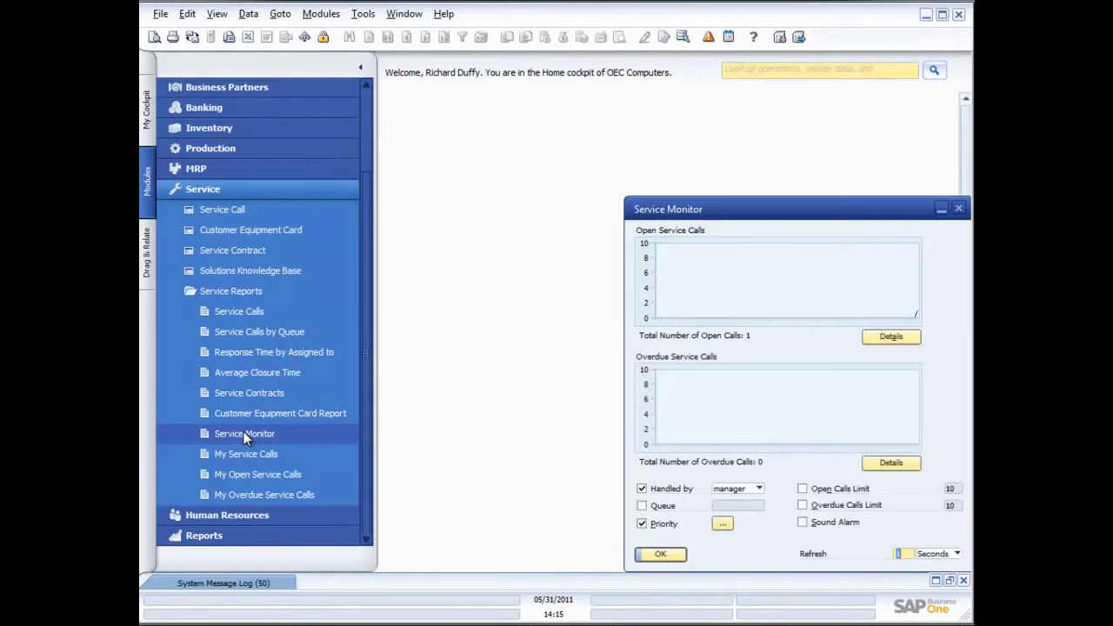
{"action": "left_click_drag", "start_coordinate": [741, 217], "coordinate": [543, 139]}
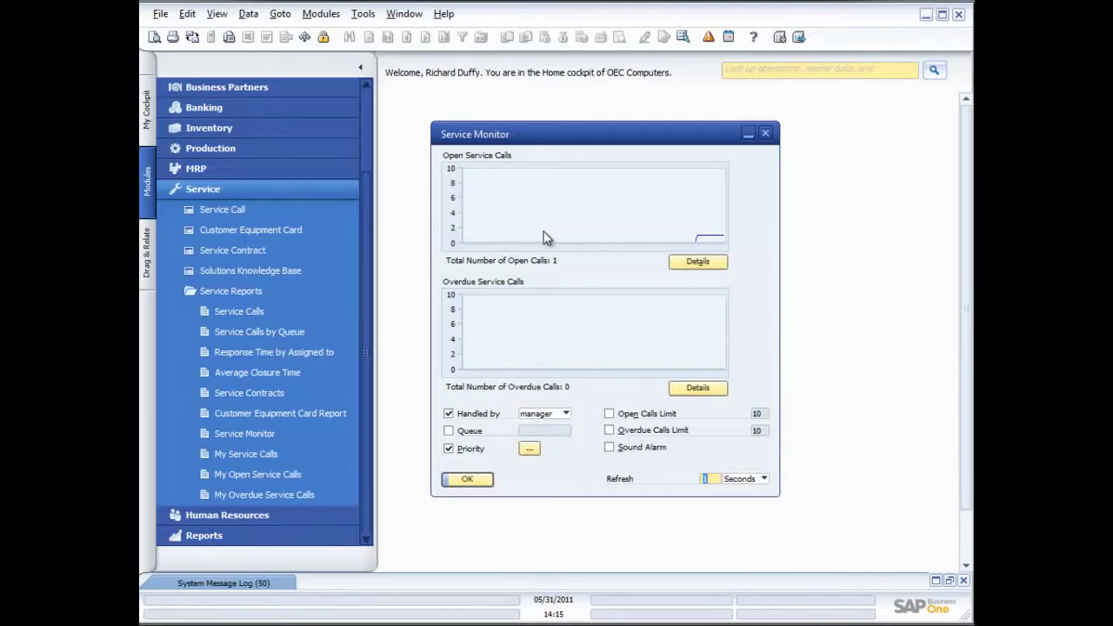
Set the Service Monitor's refresh interval to 30 minutes
{"action": "left_click", "coordinate": [762, 480]}
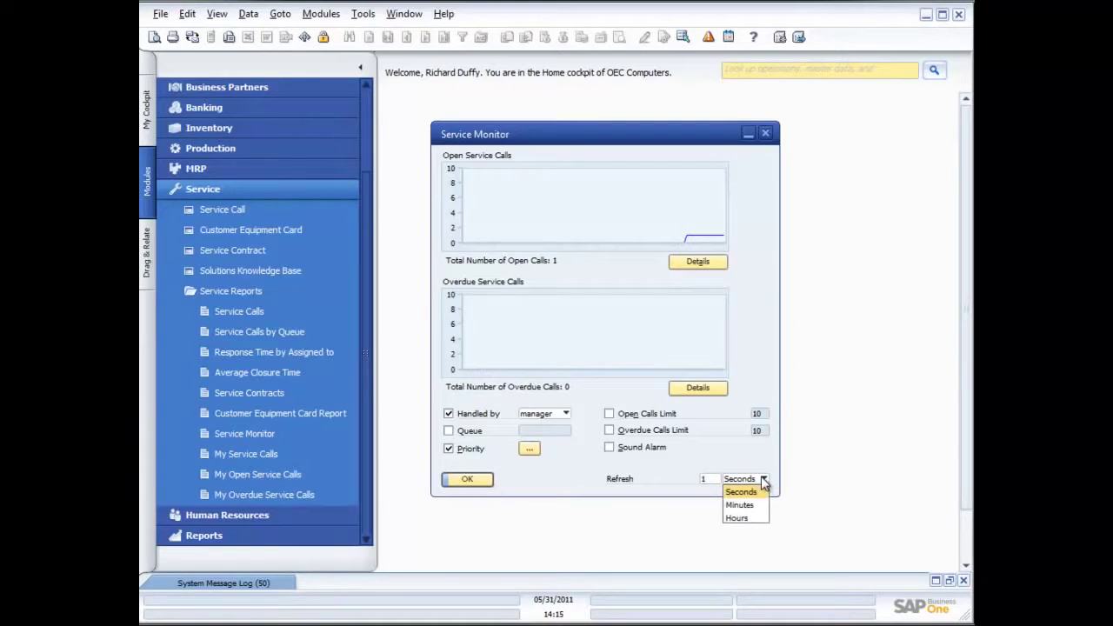
{"action": "left_click", "coordinate": [739, 505]}
{"action": "left_click", "coordinate": [713, 479]}
{"action": "type", "text": "30"}
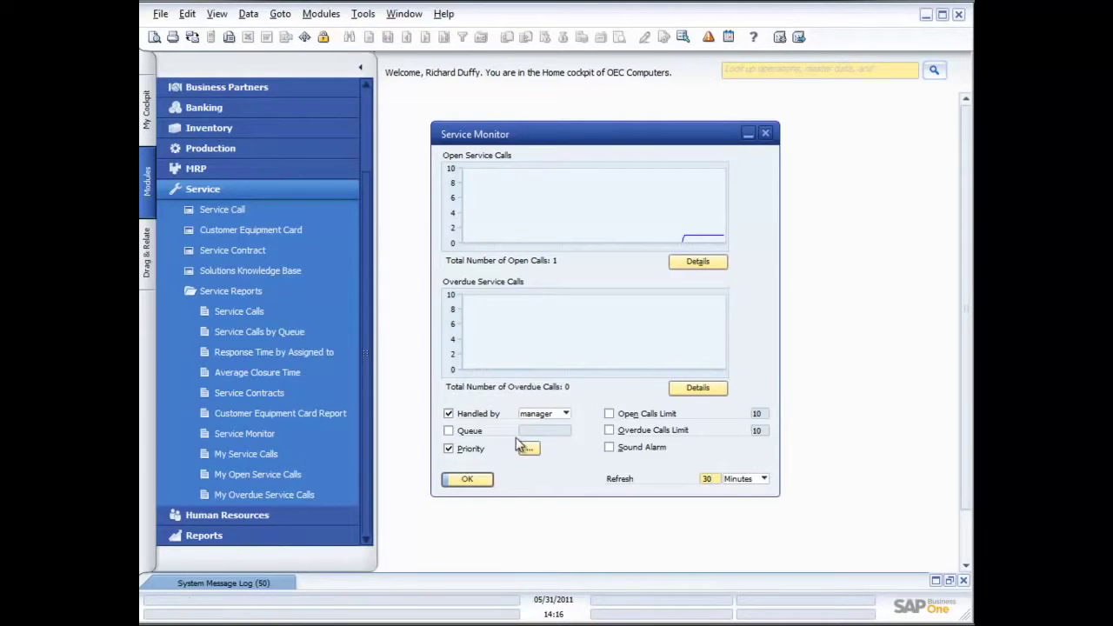
Turn off the Handled by filter in the Service Monitor
{"action": "left_click", "coordinate": [565, 413]}
{"action": "left_click", "coordinate": [462, 415]}
{"action": "left_click", "coordinate": [462, 416]}
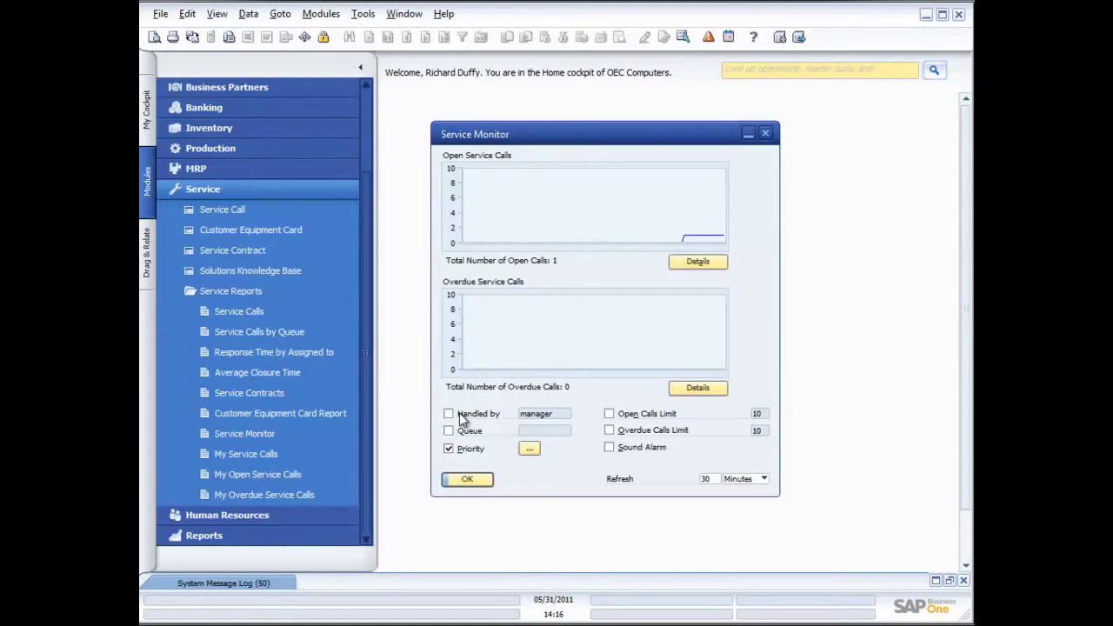
Limit the monitored calls to High priority by excluding Low and Medium
{"action": "left_click", "coordinate": [529, 449]}
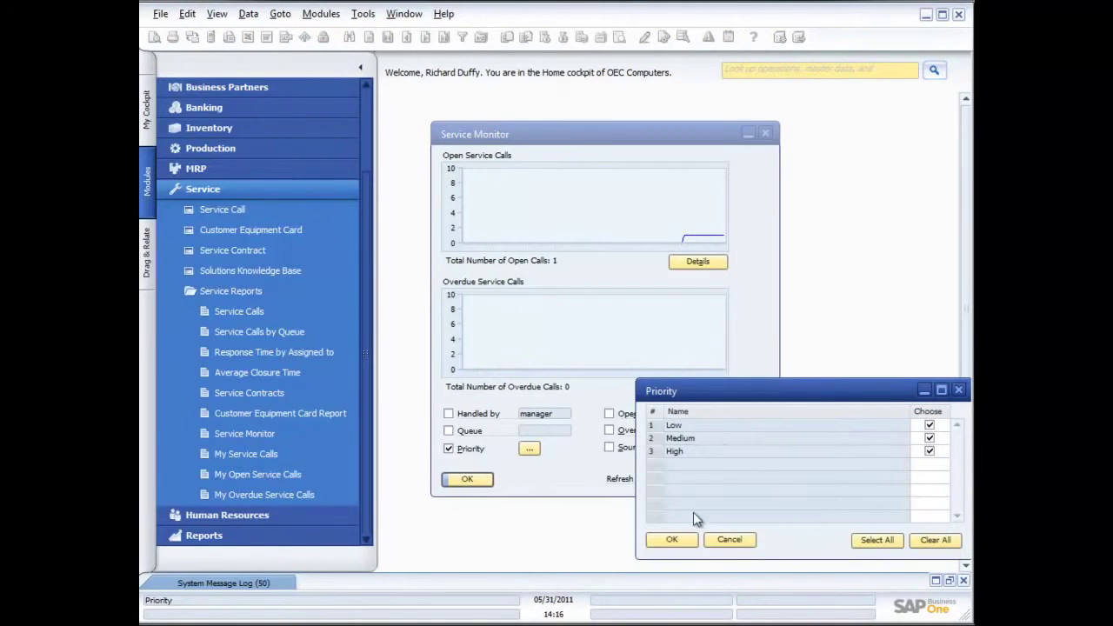
{"action": "left_click", "coordinate": [929, 424]}
{"action": "left_click", "coordinate": [929, 437]}
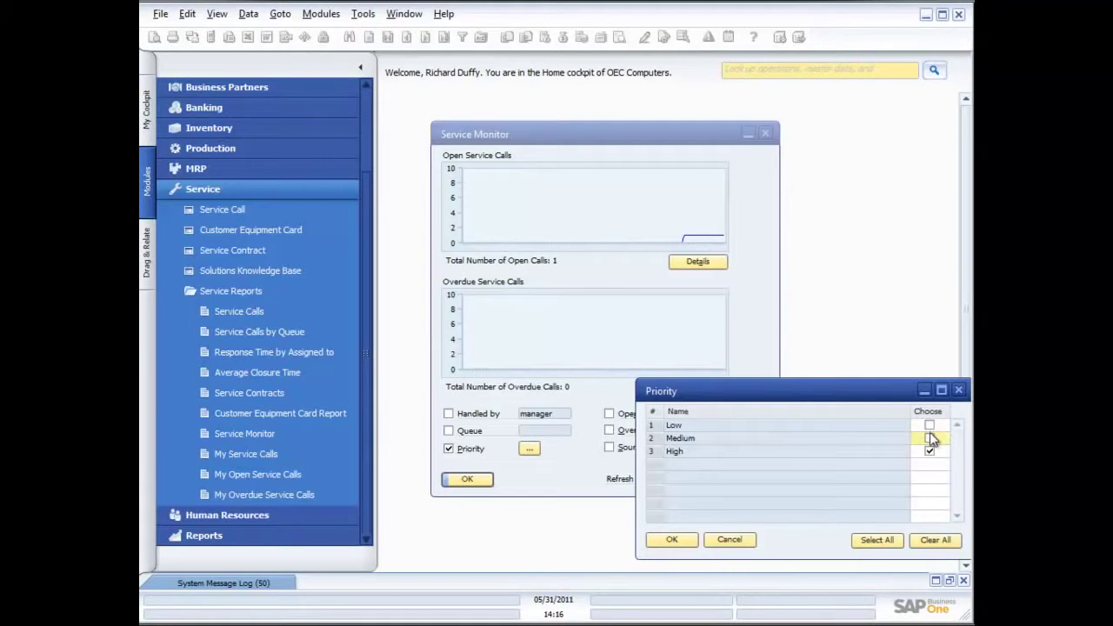
{"action": "left_click", "coordinate": [672, 539]}
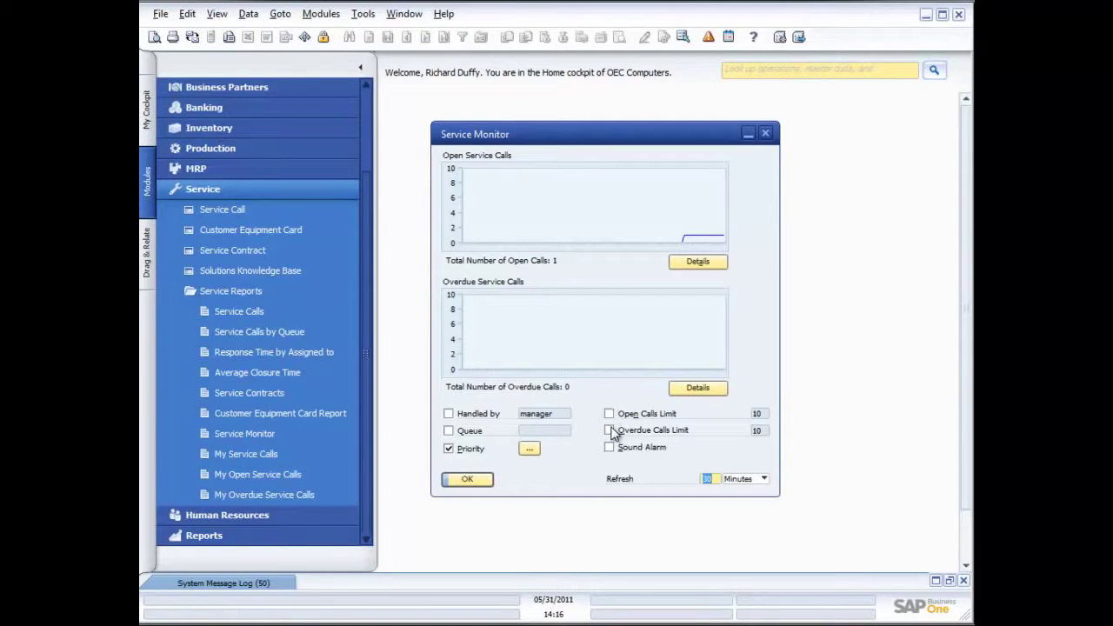
Enable the sound alarm and include the Low and Medium priorities in the Service Monitor again
{"action": "left_click", "coordinate": [758, 432]}
{"action": "left_click", "coordinate": [610, 448]}
{"action": "left_click", "coordinate": [528, 449]}
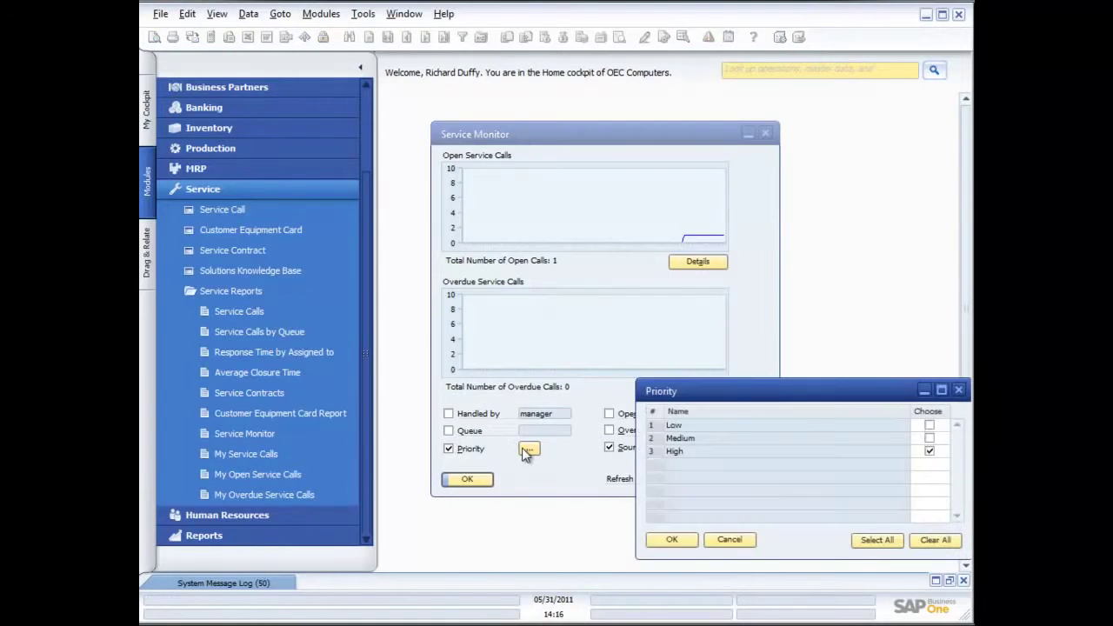
{"action": "left_click", "coordinate": [929, 426]}
{"action": "left_click", "coordinate": [929, 438]}
{"action": "left_click", "coordinate": [683, 540]}
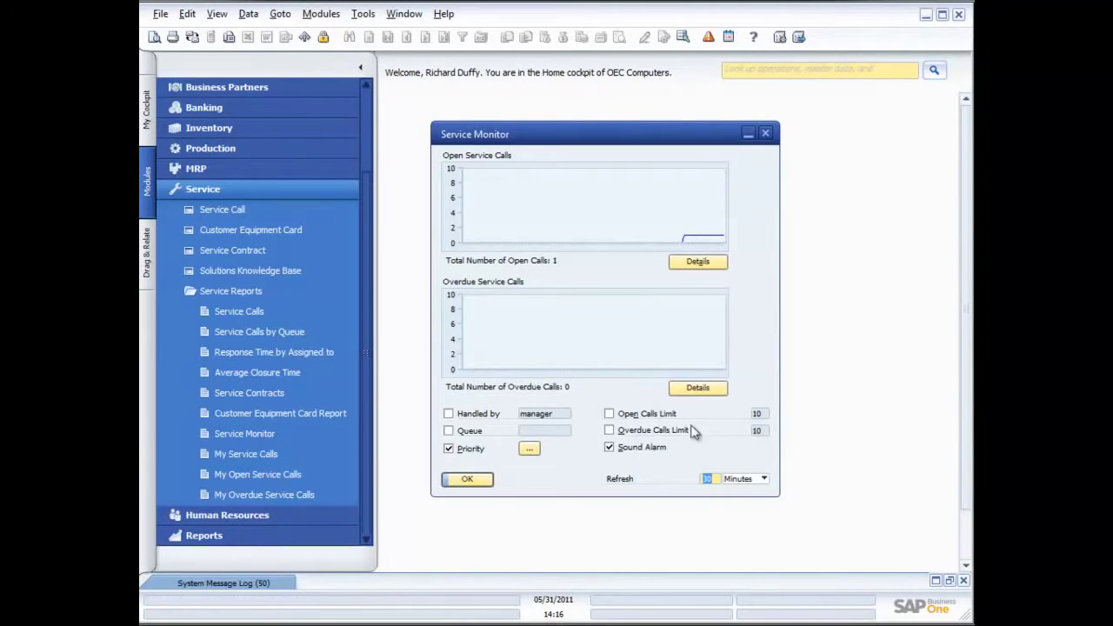
Enable the Open Calls Limit in the Service Monitor and set it to 1
{"action": "left_click", "coordinate": [610, 414]}
{"action": "left_click", "coordinate": [759, 414]}
{"action": "type", "text": "1"}
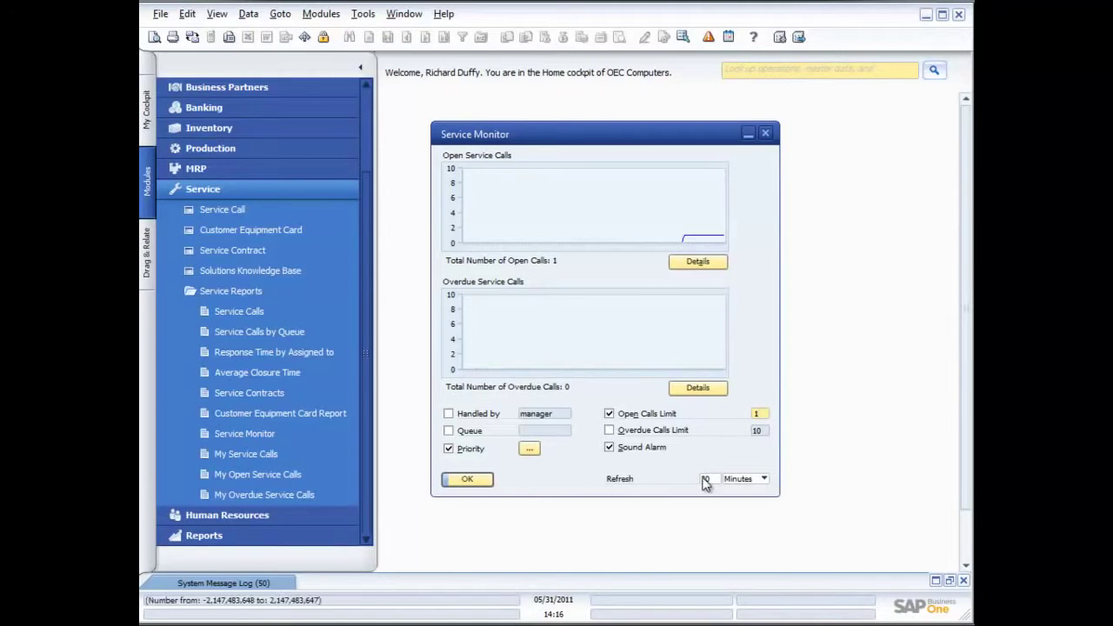
Set the monitor's refresh interval to 1 second, then close the monitor and reopen it briefly to check its settings
{"action": "left_click", "coordinate": [763, 479]}
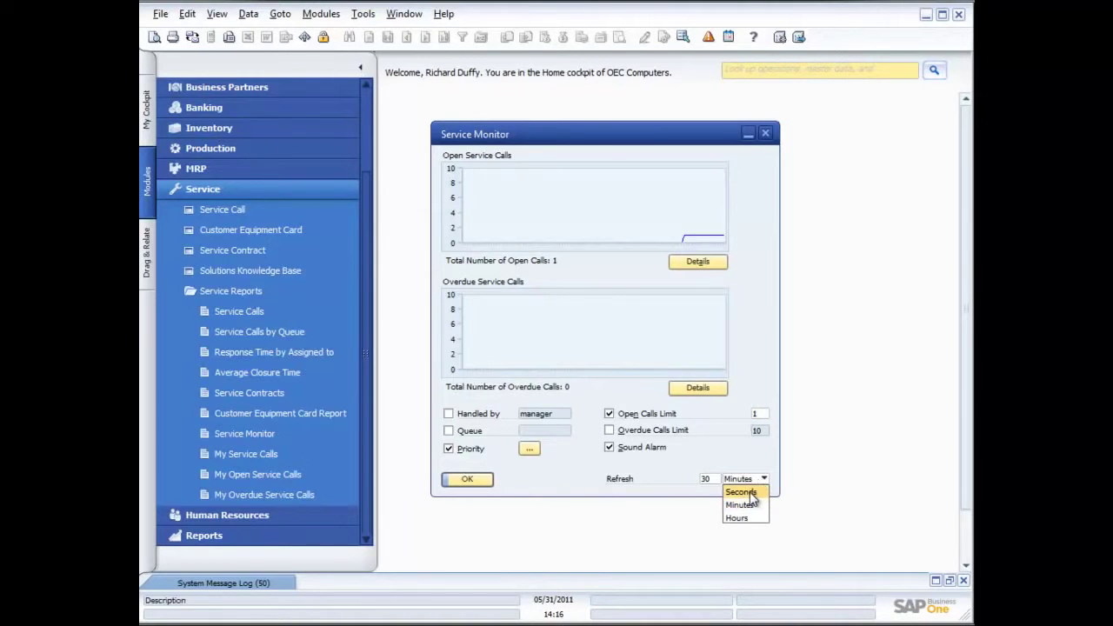
{"action": "left_click", "coordinate": [753, 492]}
{"action": "left_click", "coordinate": [713, 479]}
{"action": "key", "text": "BackSpace"}
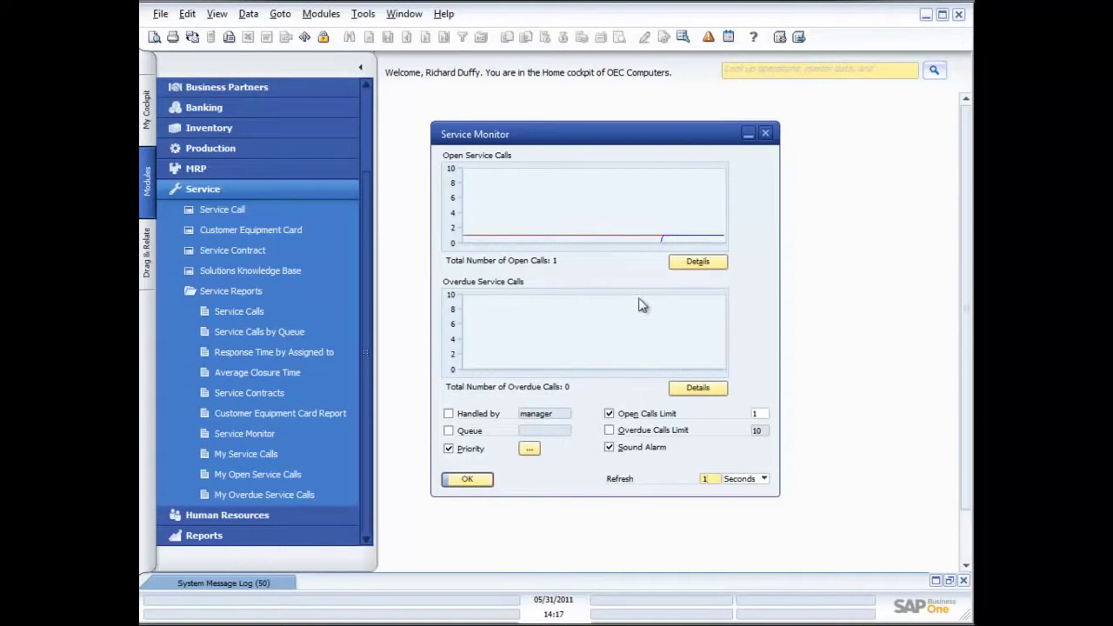
{"action": "left_click", "coordinate": [479, 484]}
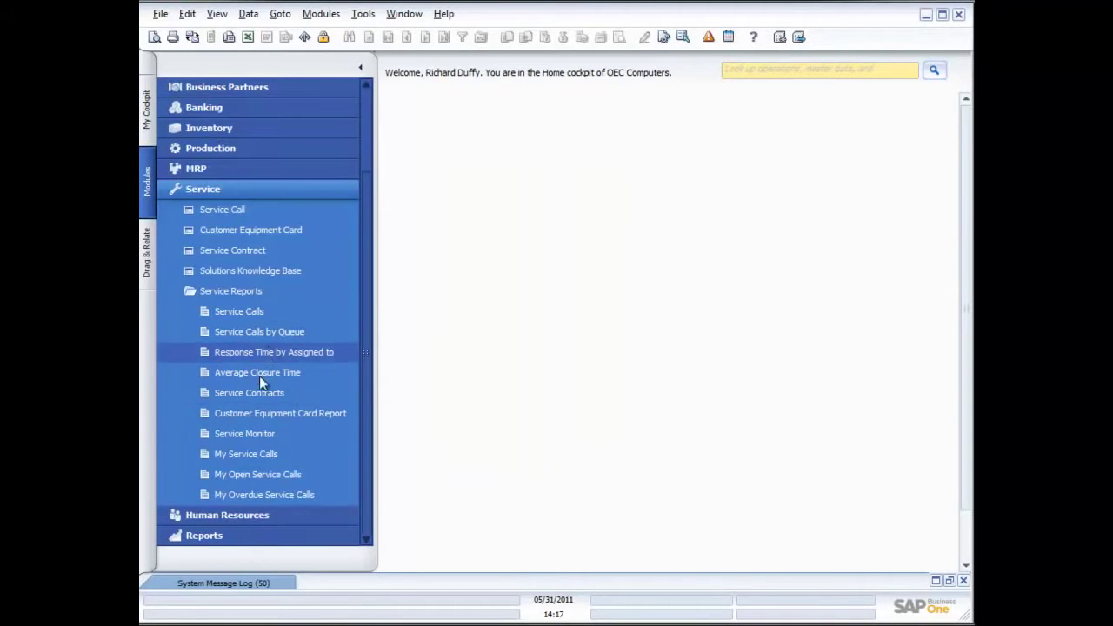
{"action": "left_click", "coordinate": [248, 437]}
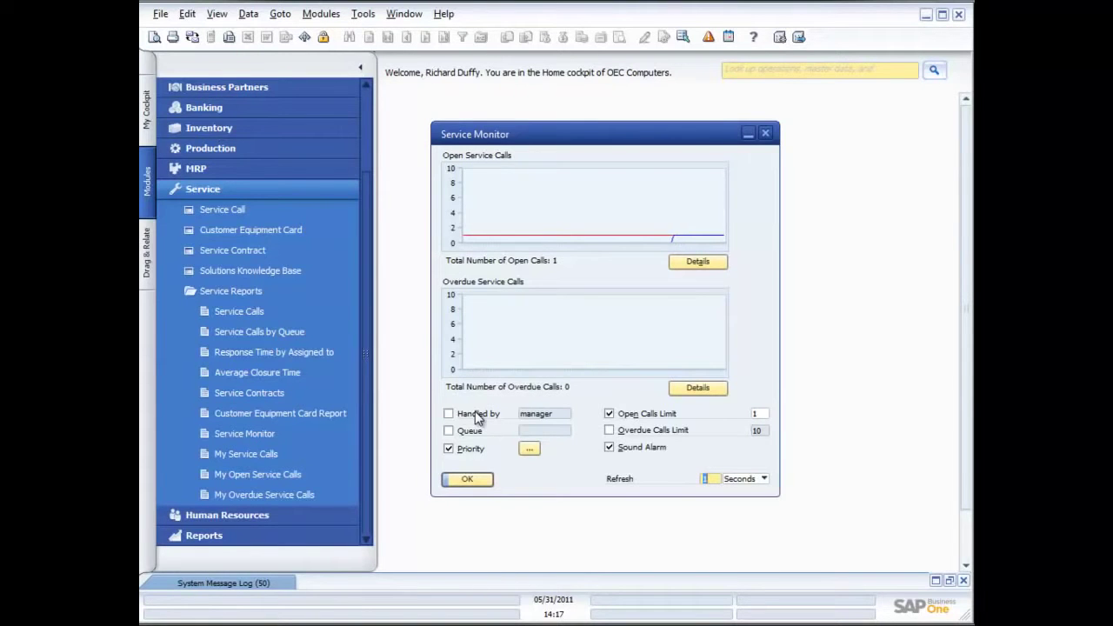
{"action": "left_click", "coordinate": [468, 481]}
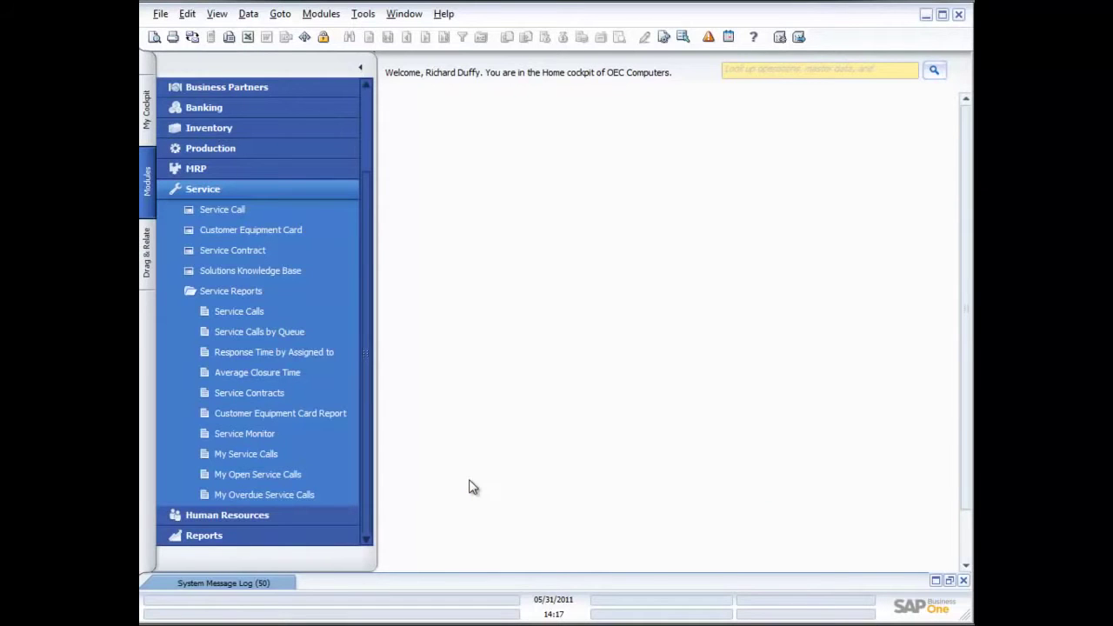
View the My Service Calls and My Open Service Calls reports, and try to run My Overdue Service Calls
{"action": "left_click", "coordinate": [253, 456]}
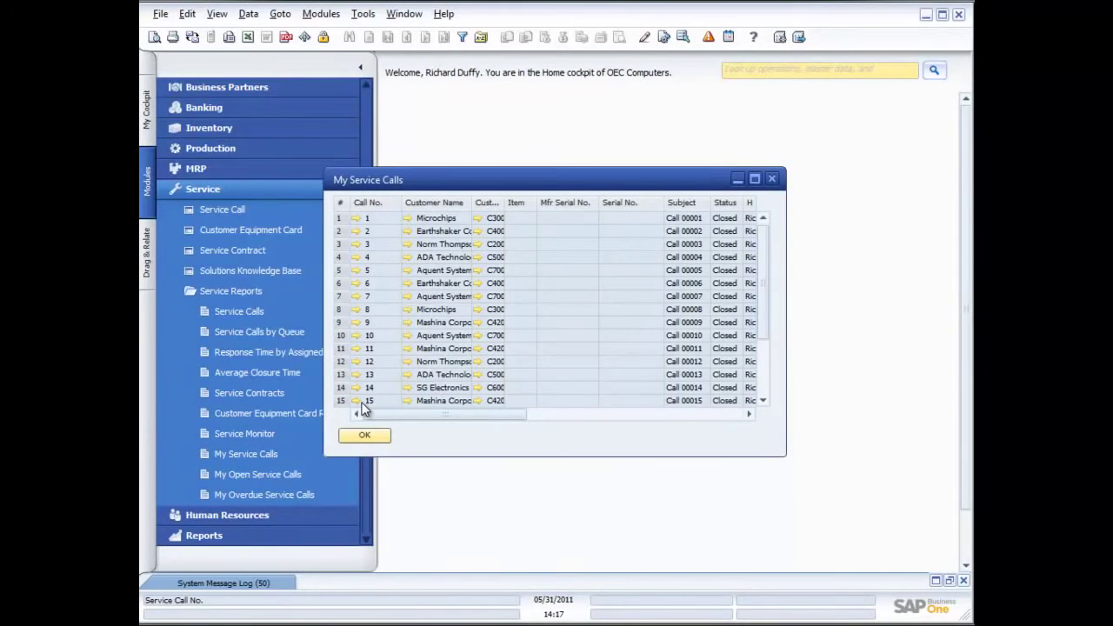
{"action": "left_click_drag", "start_coordinate": [575, 183], "coordinate": [695, 172]}
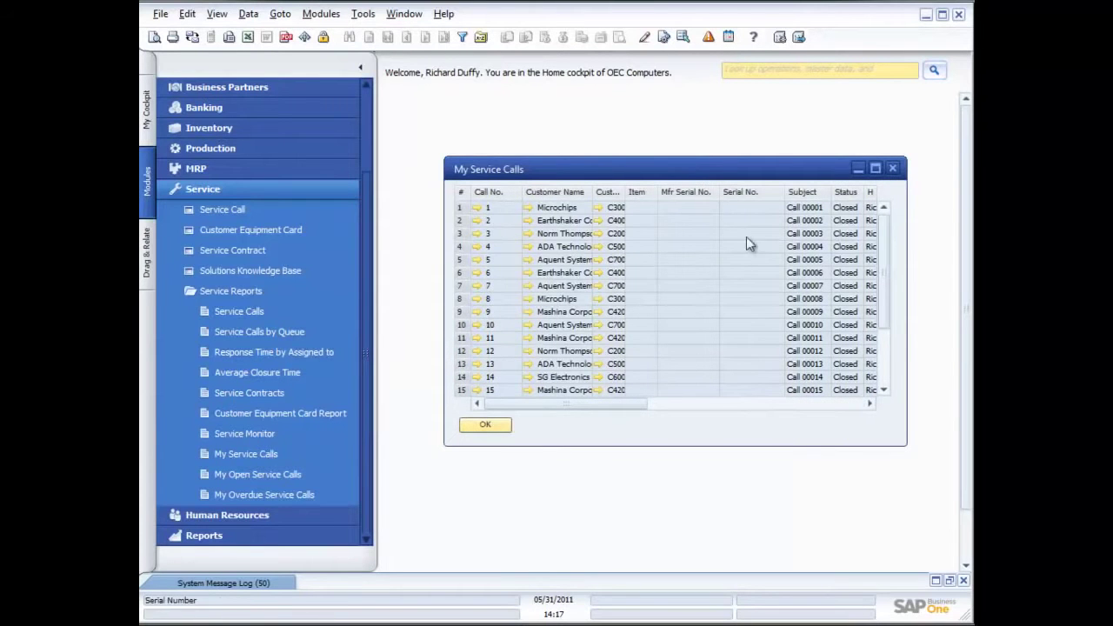
{"action": "left_click", "coordinate": [893, 169]}
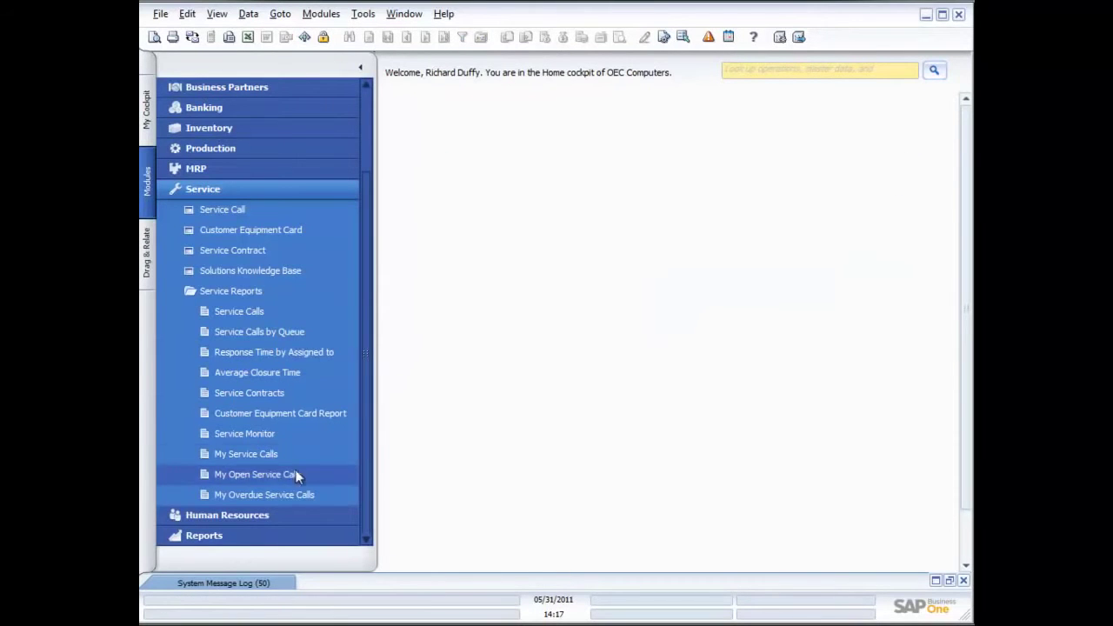
{"action": "left_click", "coordinate": [266, 476]}
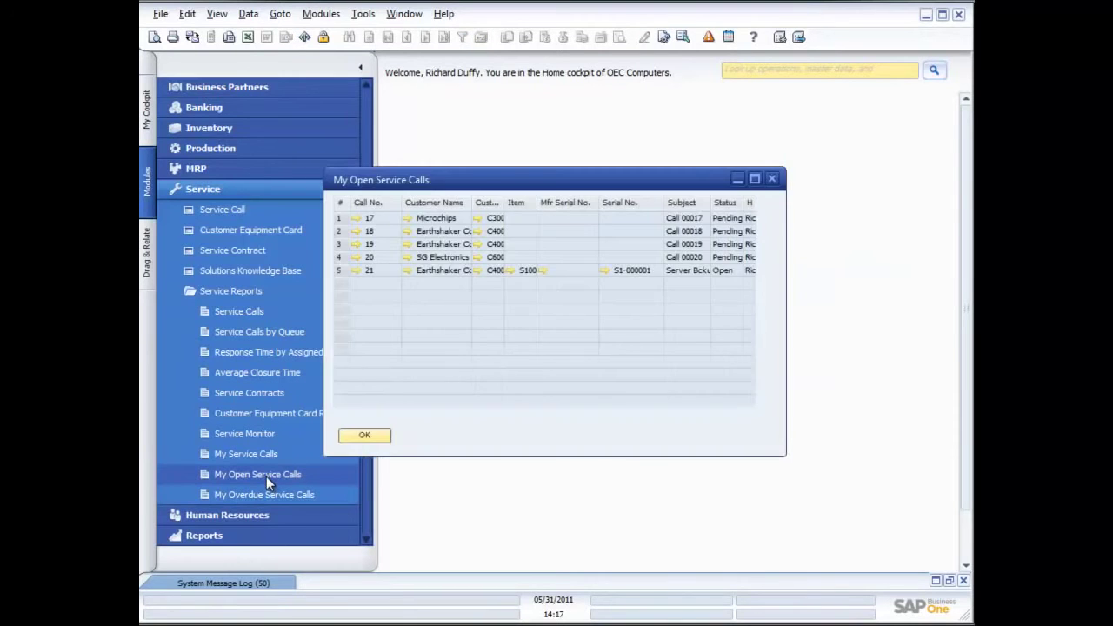
{"action": "left_click", "coordinate": [775, 181]}
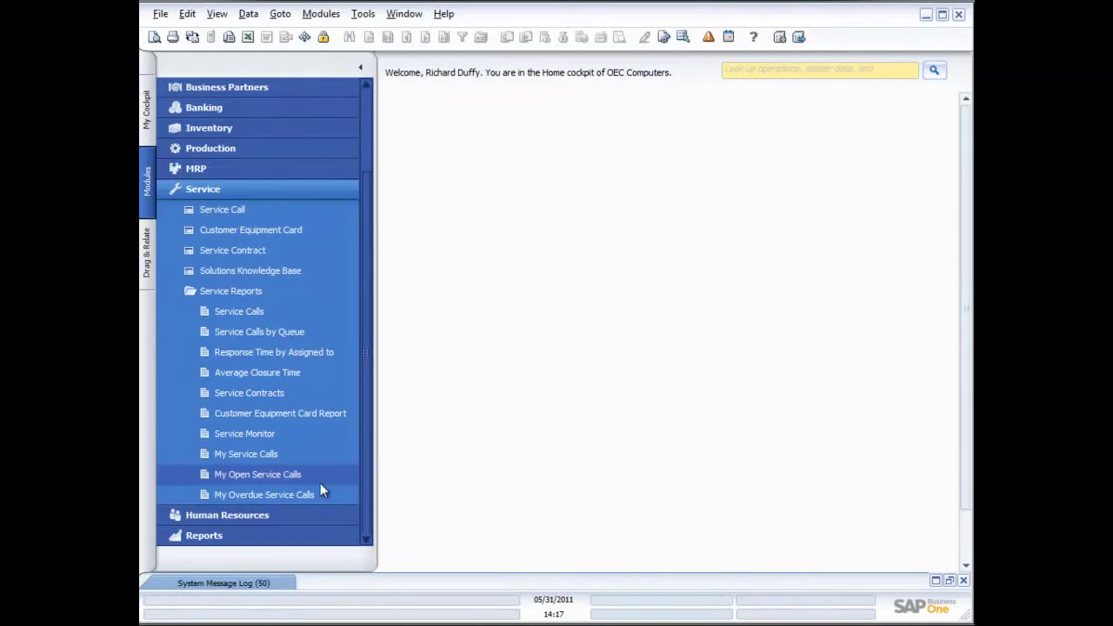
{"action": "left_click", "coordinate": [299, 491]}
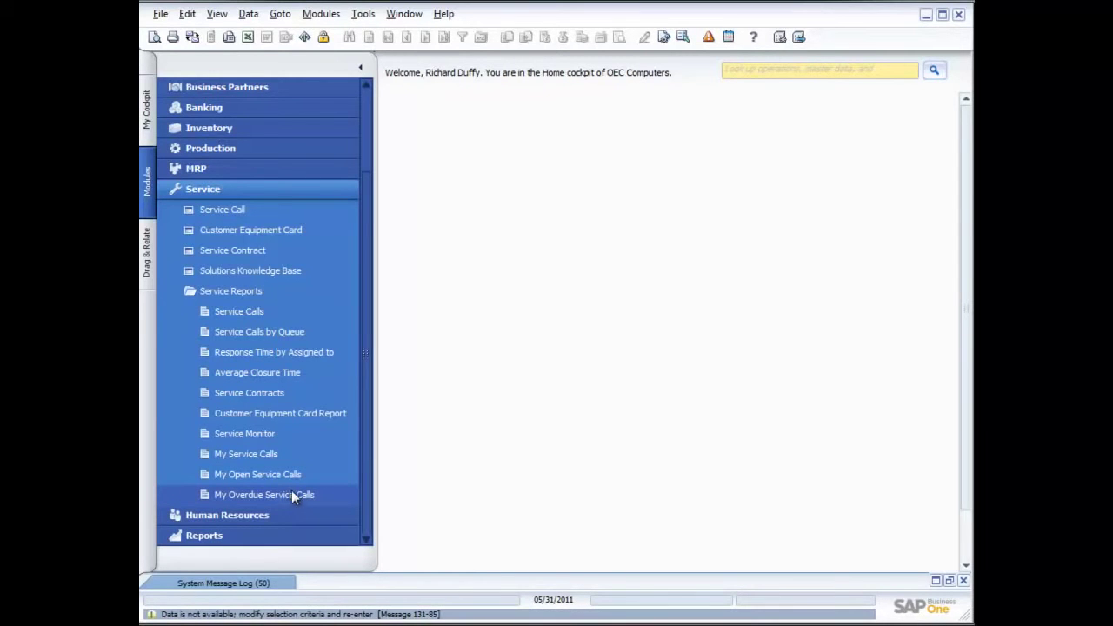
Run the Average Closure Time report without filters and enlarge its window to view the time for closure column
{"action": "left_click", "coordinate": [266, 372]}
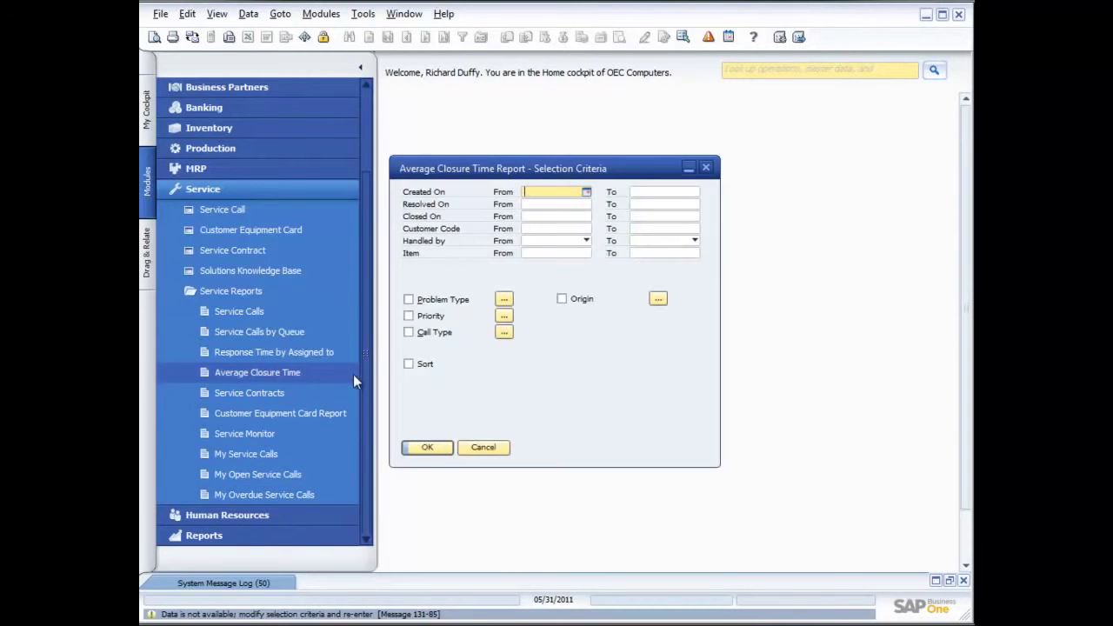
{"action": "left_click", "coordinate": [423, 448]}
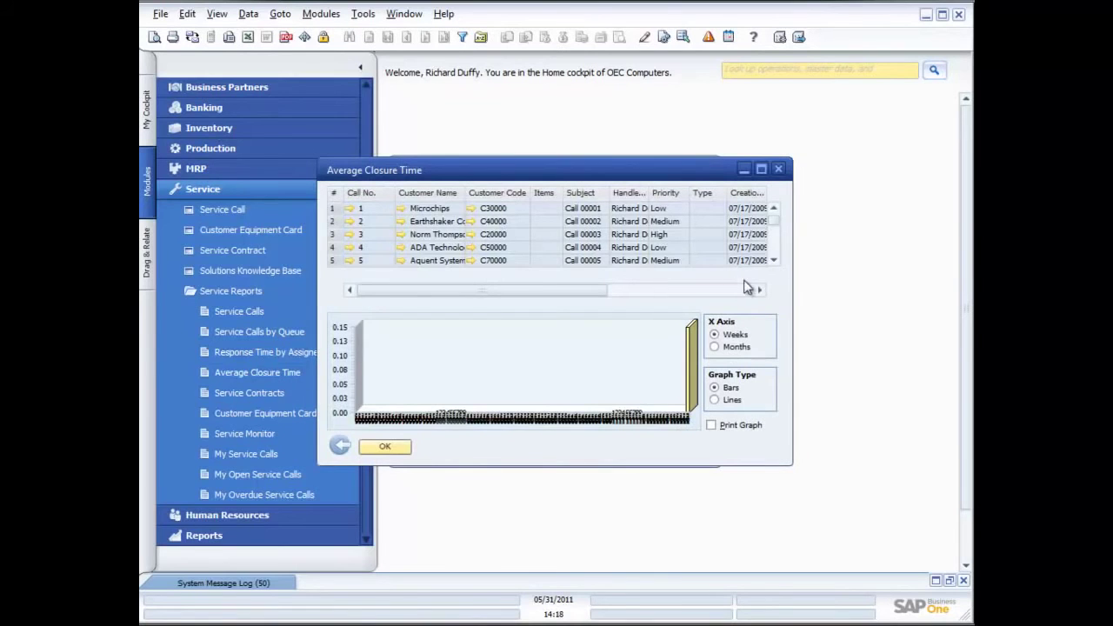
{"action": "left_click_drag", "start_coordinate": [791, 463], "coordinate": [930, 490]}
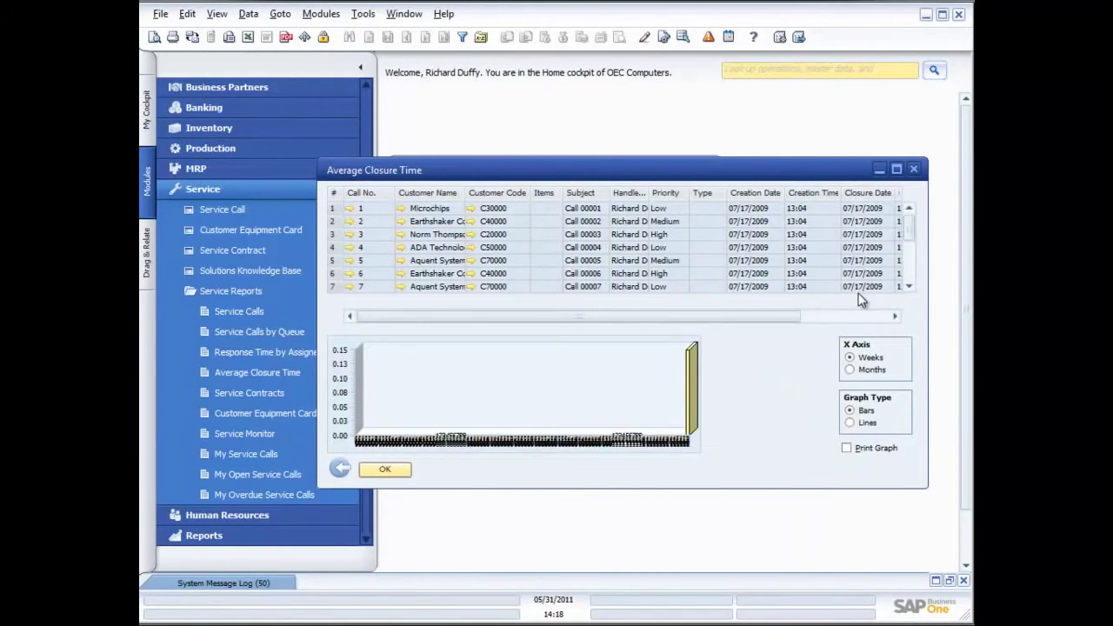
{"action": "left_click", "coordinate": [857, 317]}
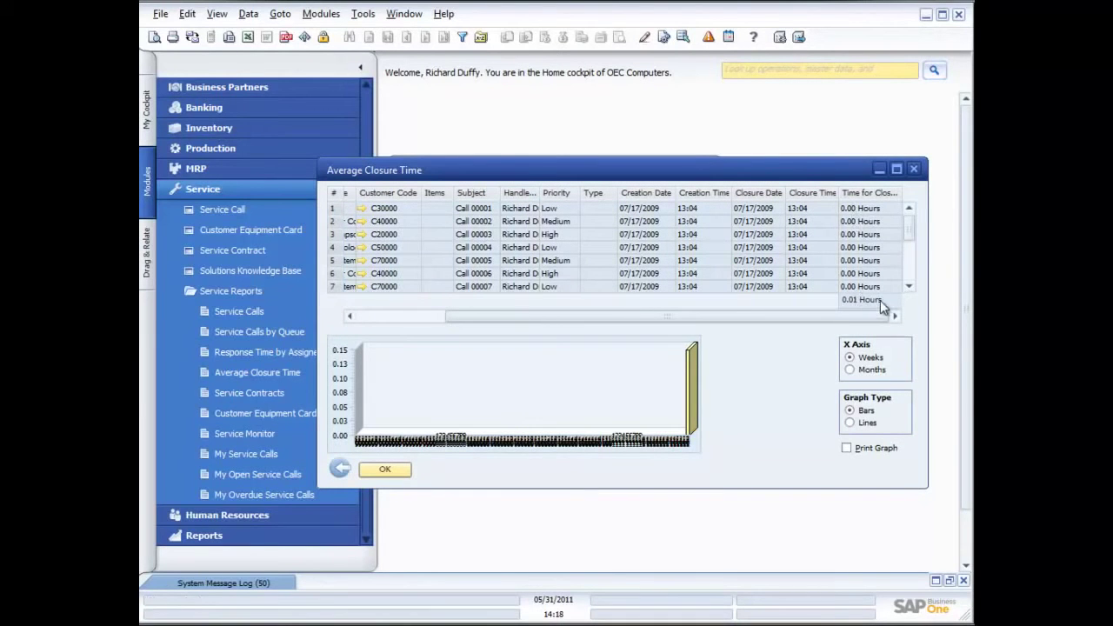
Review the closure times through to the last call, close the report and collapse the Service Reports list
{"action": "left_click", "coordinate": [909, 287]}
{"action": "left_click", "coordinate": [909, 287]}
{"action": "left_click", "coordinate": [909, 287]}
{"action": "left_click", "coordinate": [909, 287]}
{"action": "left_click", "coordinate": [909, 287]}
{"action": "left_click", "coordinate": [909, 287]}
{"action": "left_click", "coordinate": [909, 287]}
{"action": "left_click", "coordinate": [909, 287]}
{"action": "left_click", "coordinate": [909, 287]}
{"action": "left_click", "coordinate": [909, 287]}
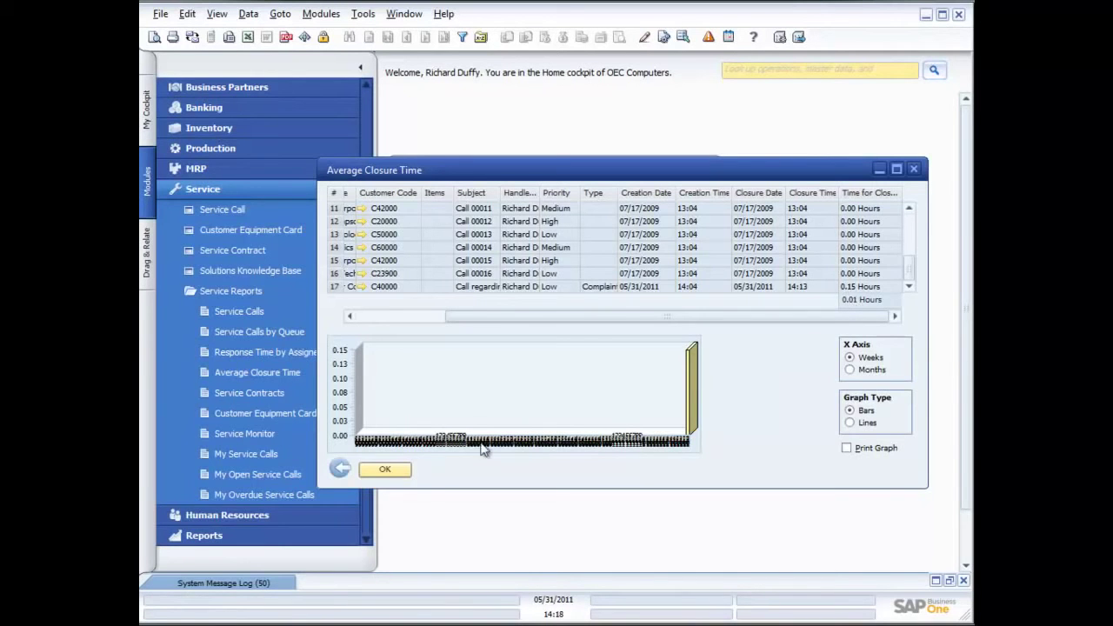
{"action": "left_click", "coordinate": [387, 468]}
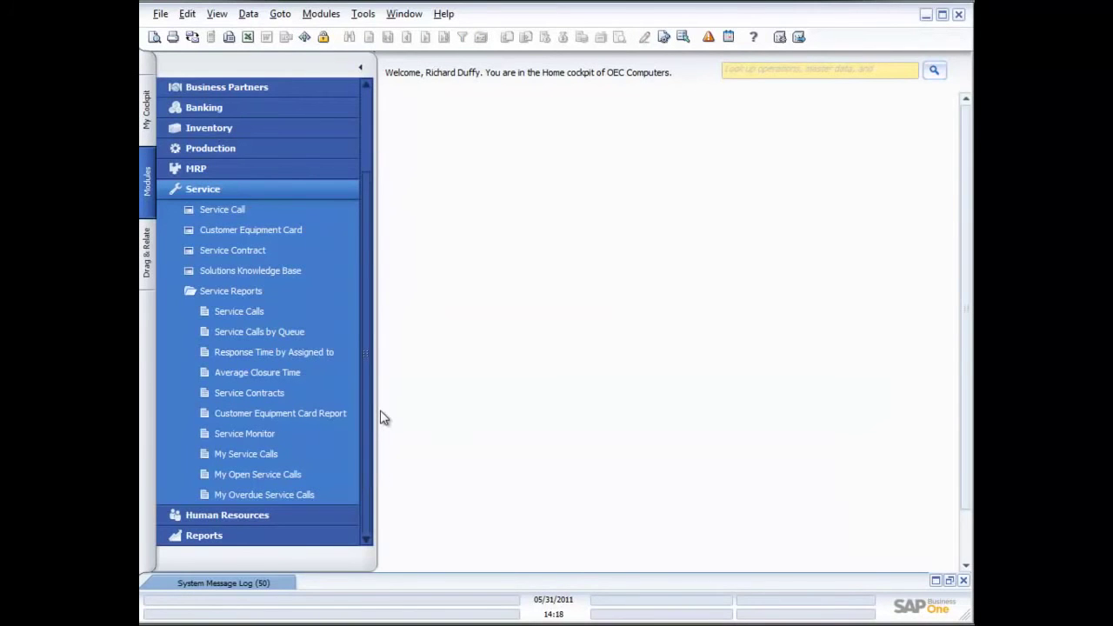
{"action": "left_click", "coordinate": [225, 292]}
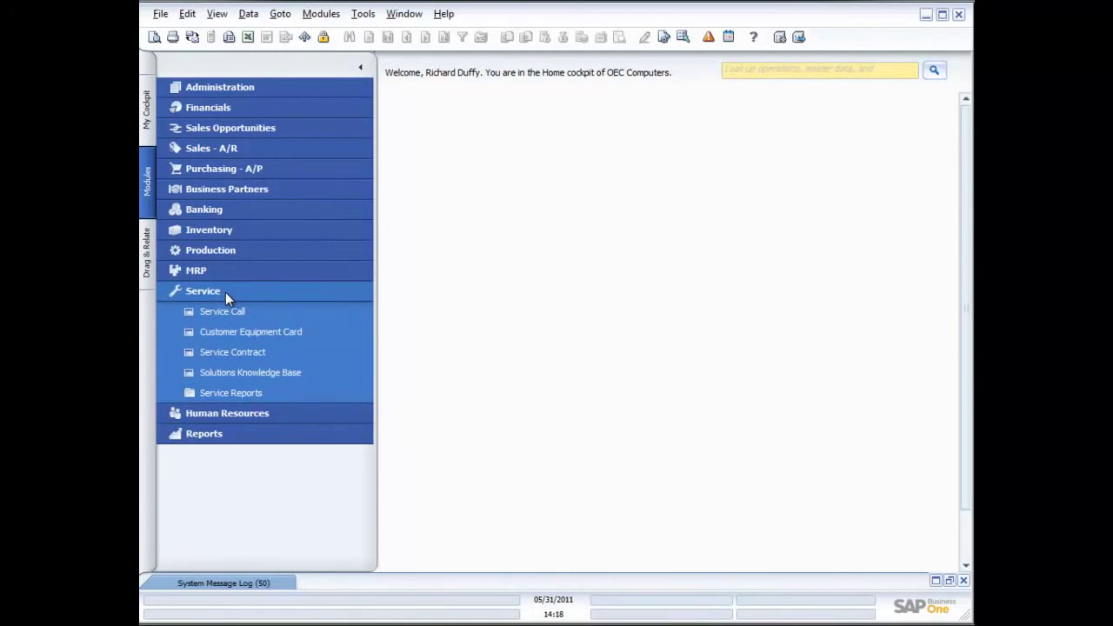